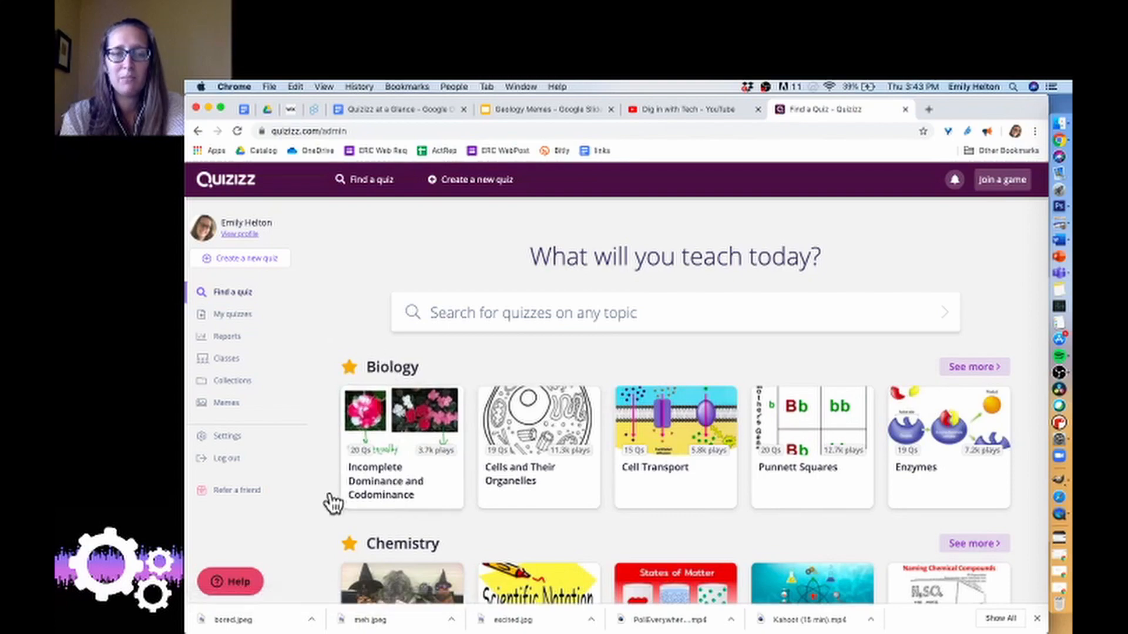
Browse the featured quizzes by subject down to Environmental science, and open the list of own quizzes.
scroll(327, 501, "down", 5)
scroll(326, 499, "down", 4)
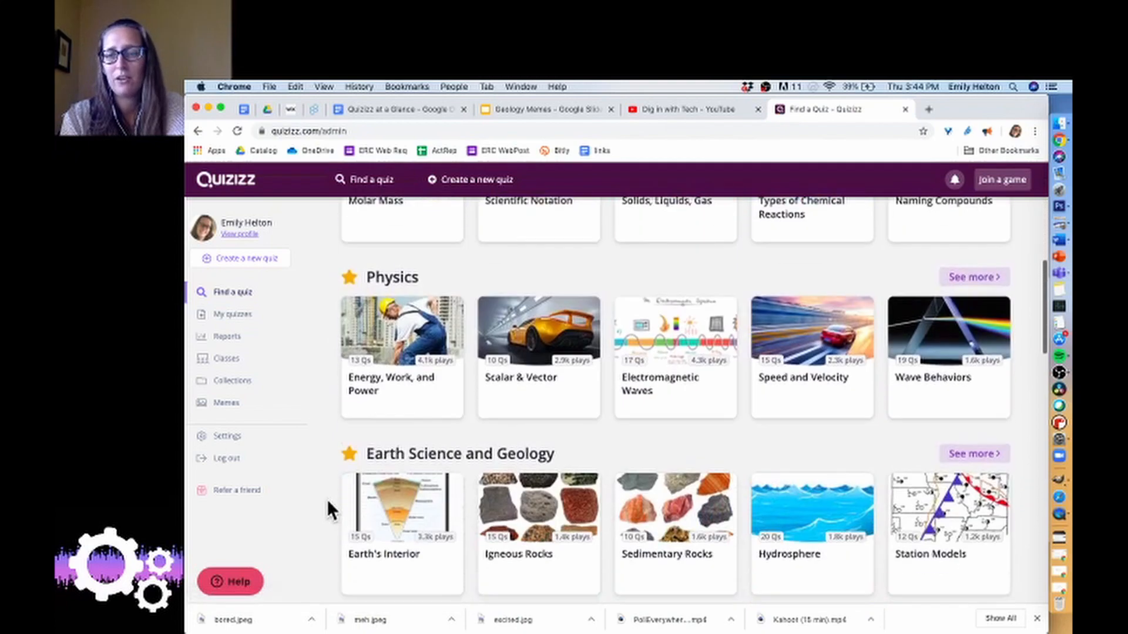
scroll(327, 499, "down", 4)
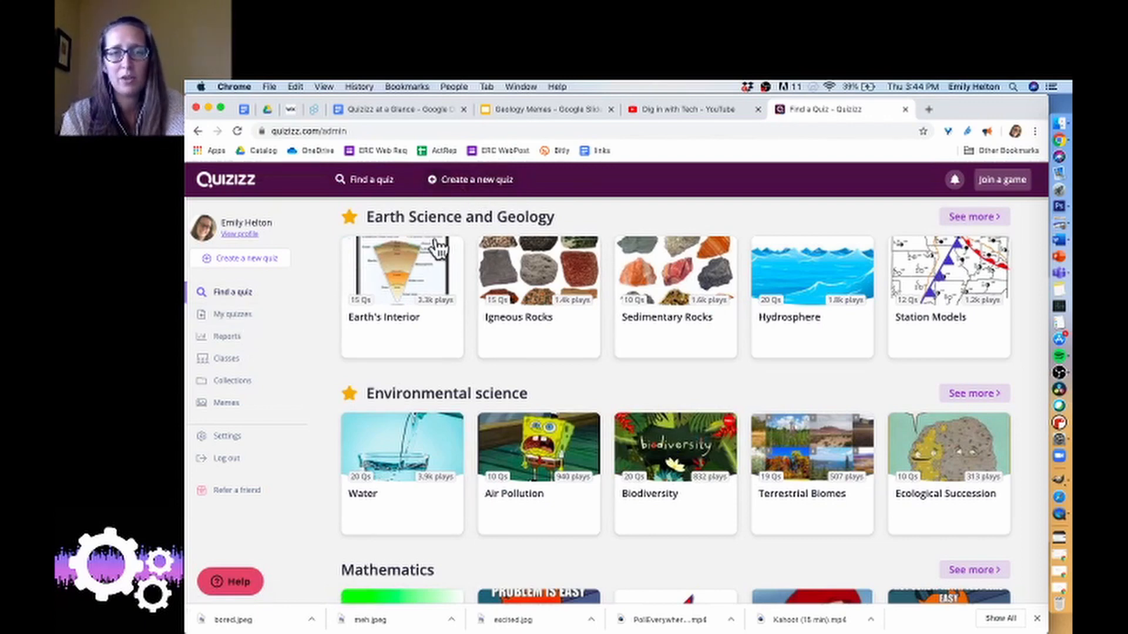
left_click(254, 319)
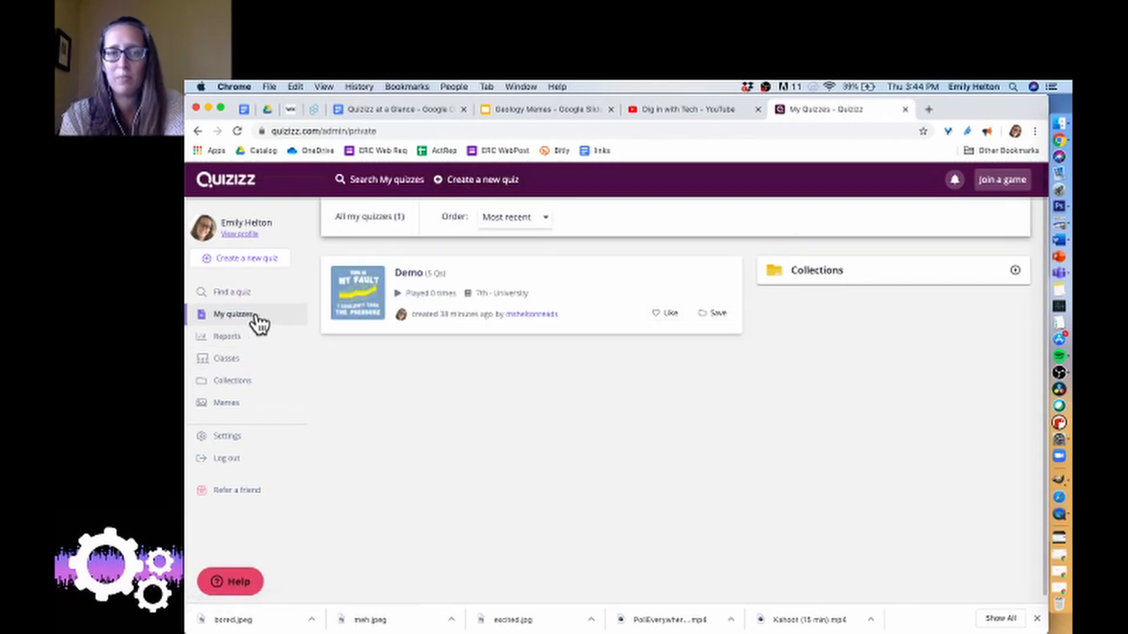
Create a new quiz named "Basic Genetics" and assign it to the Biology class.
left_click(478, 186)
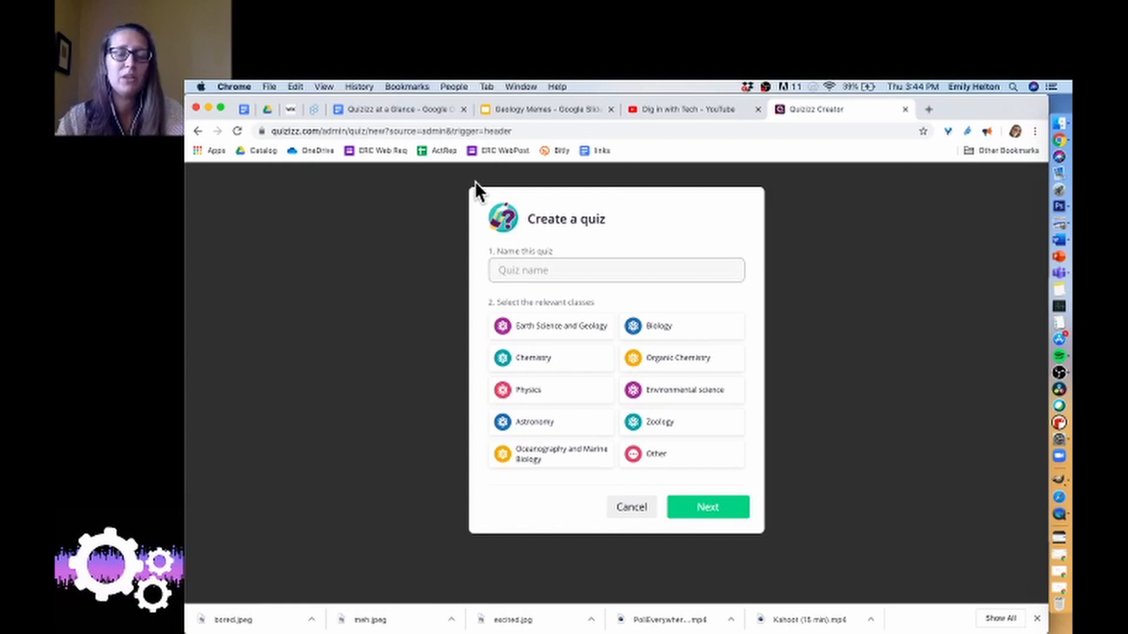
type("G")
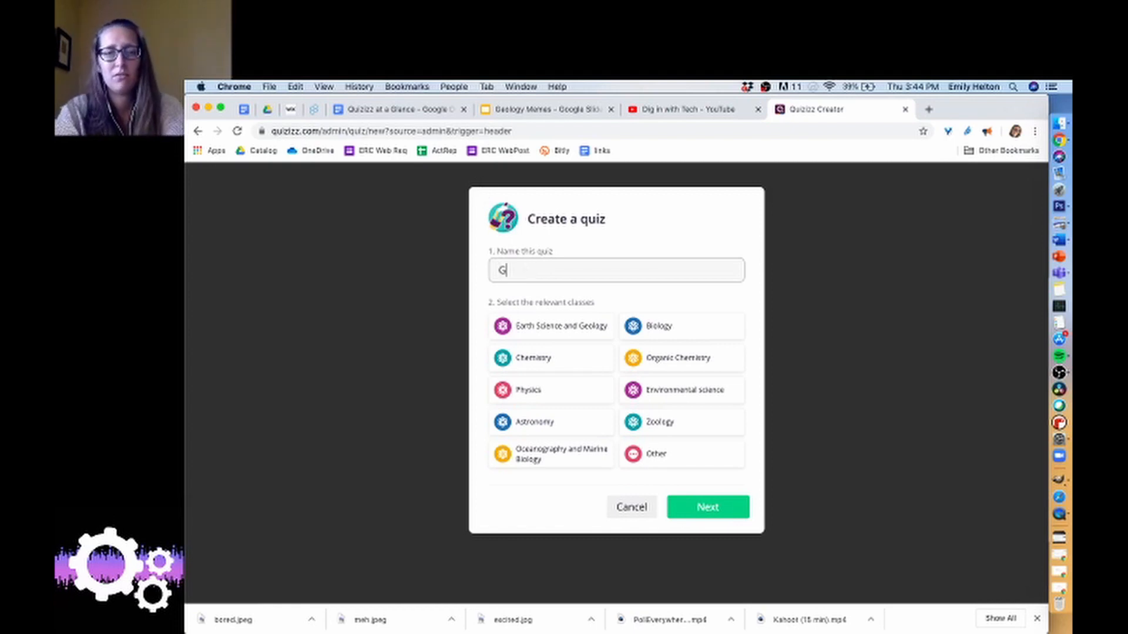
type("eo")
key("BackSpace")
key("BackSpace")
key("BackSpace")
type("Basi")
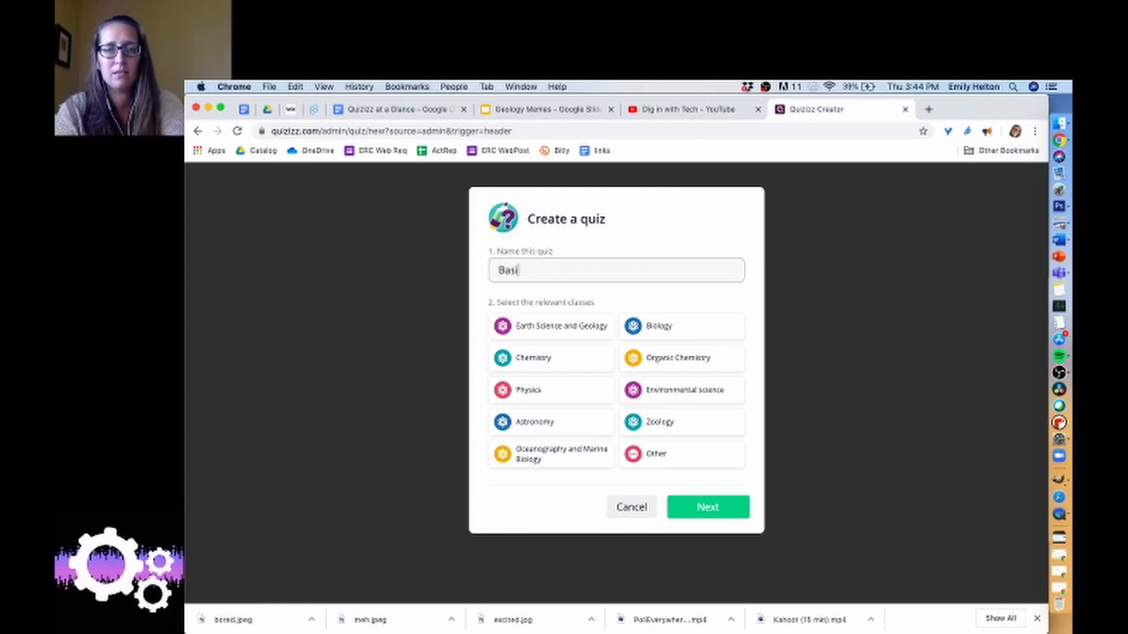
type("c Genetics")
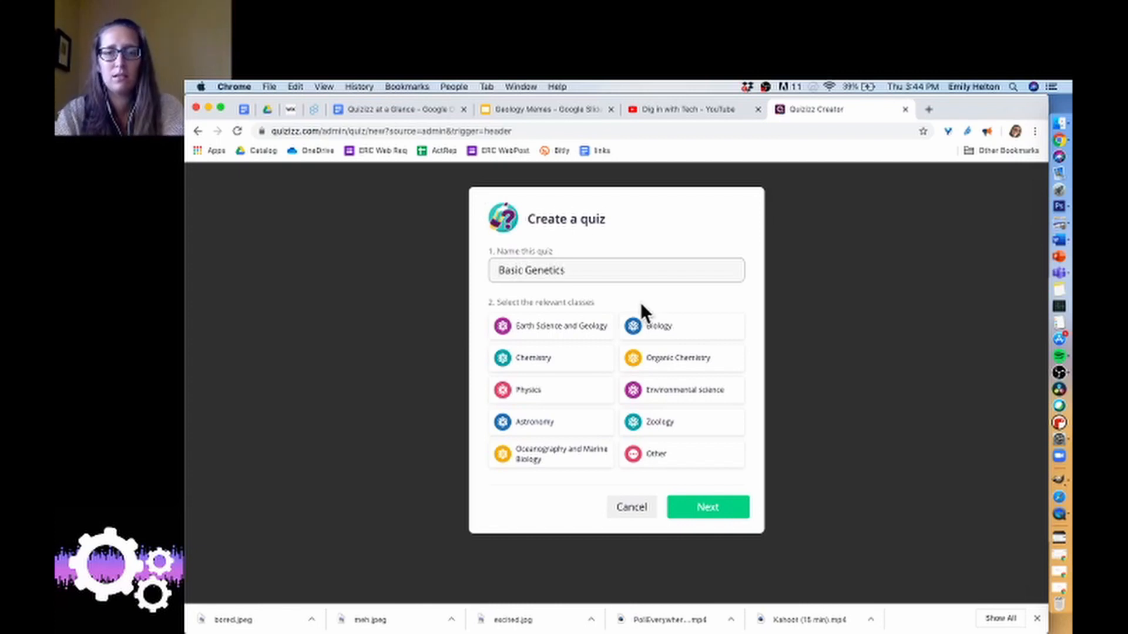
left_click(645, 329)
left_click(713, 513)
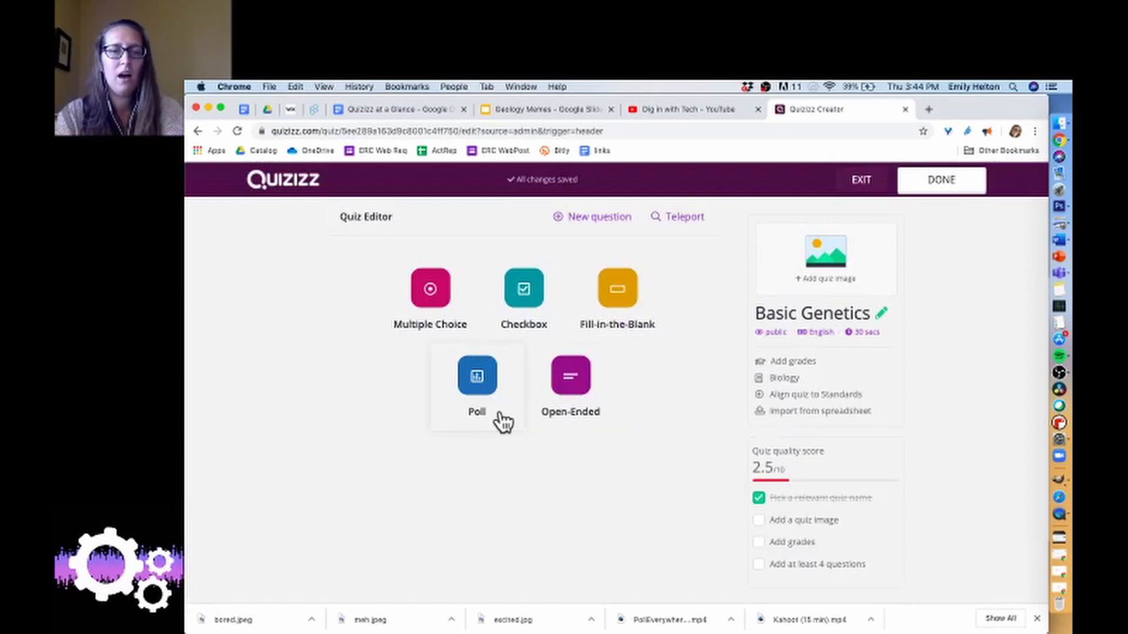
Add a poll as the first question with the text "Rate your background knowledge on genetics.".
left_click(479, 390)
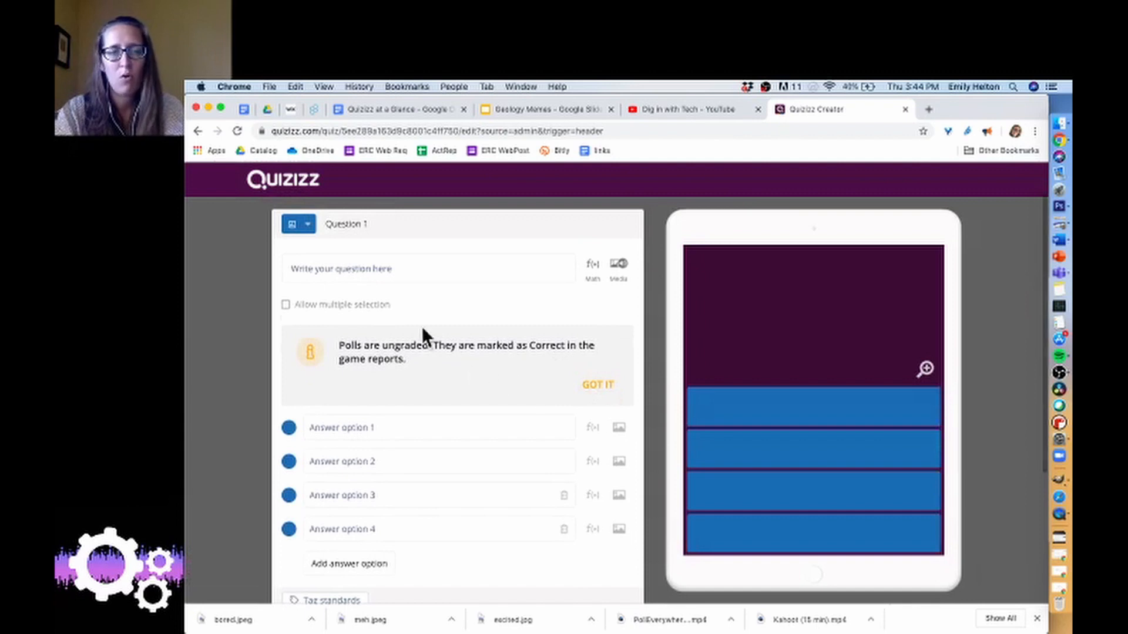
left_click(407, 270)
type("Rate ")
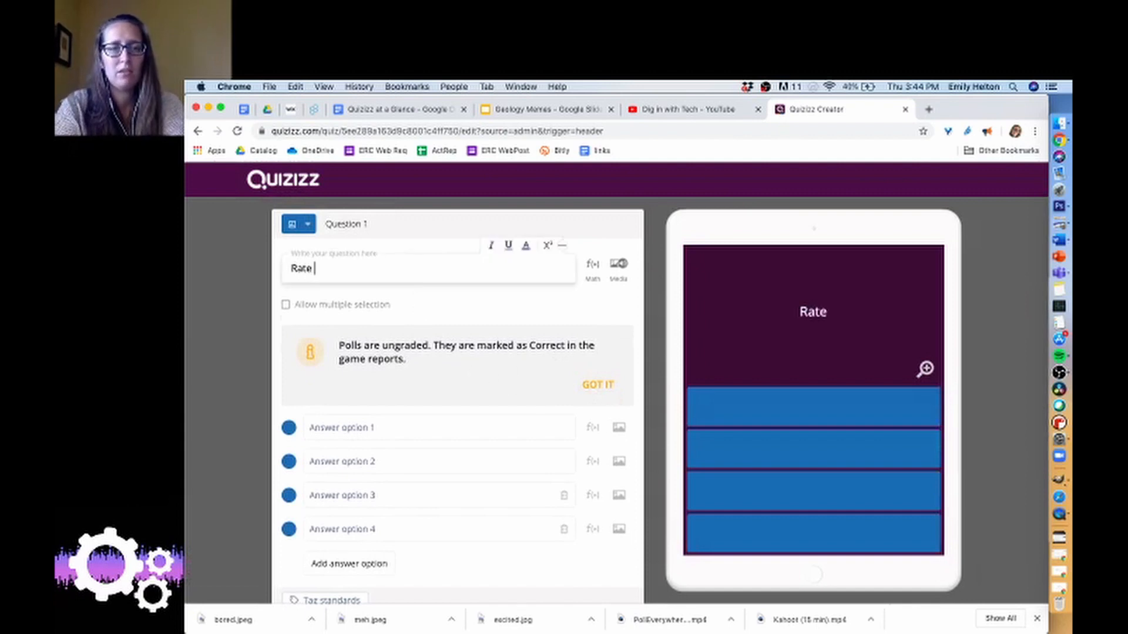
type("your background knolwe")
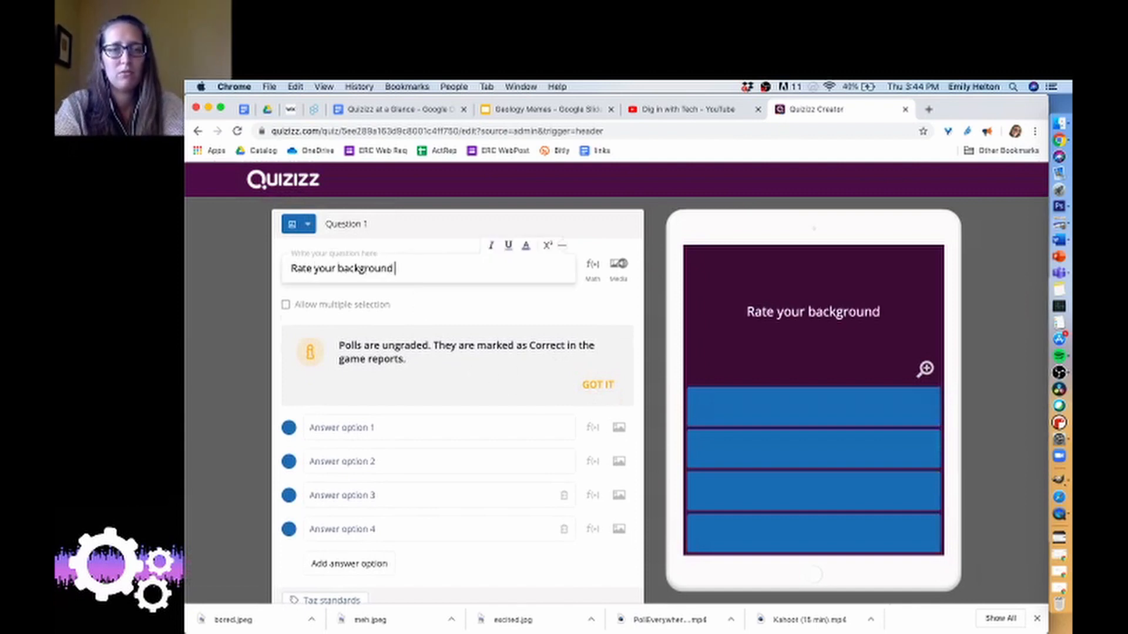
key("BackSpace")
key("BackSpace")
key("BackSpace")
type("w")
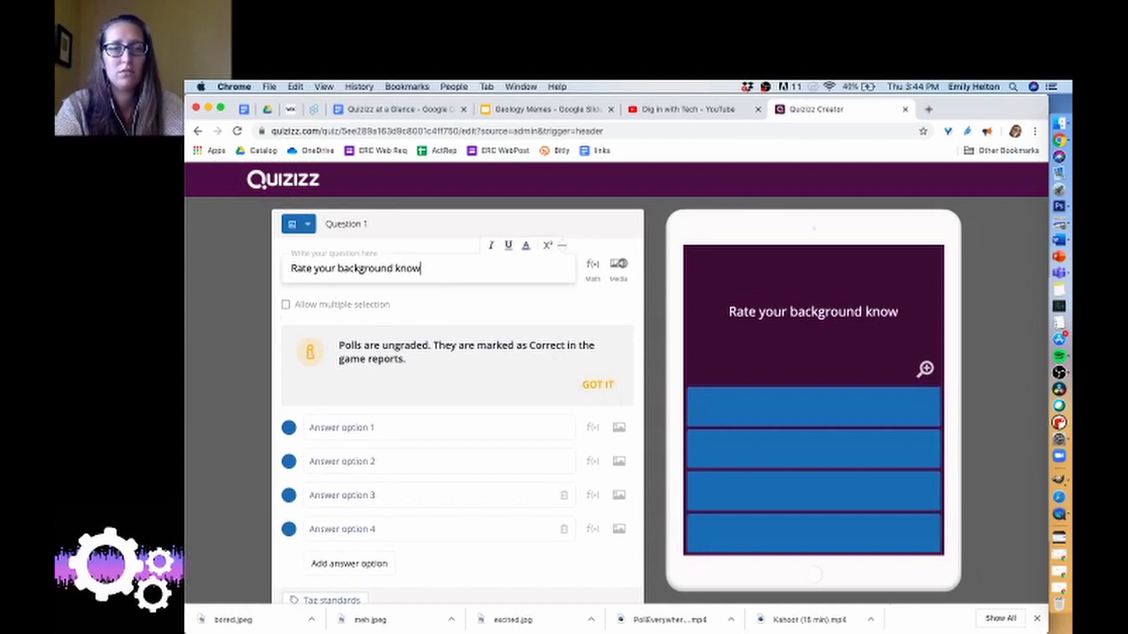
key("BackSpace")
type("wledge on ")
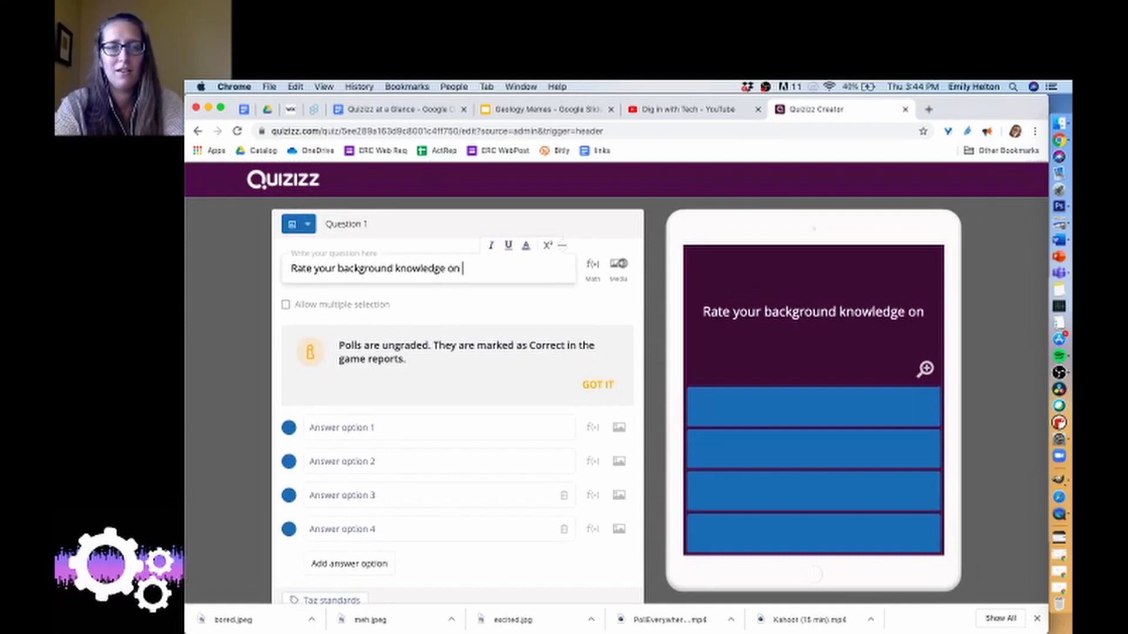
type("genetics.")
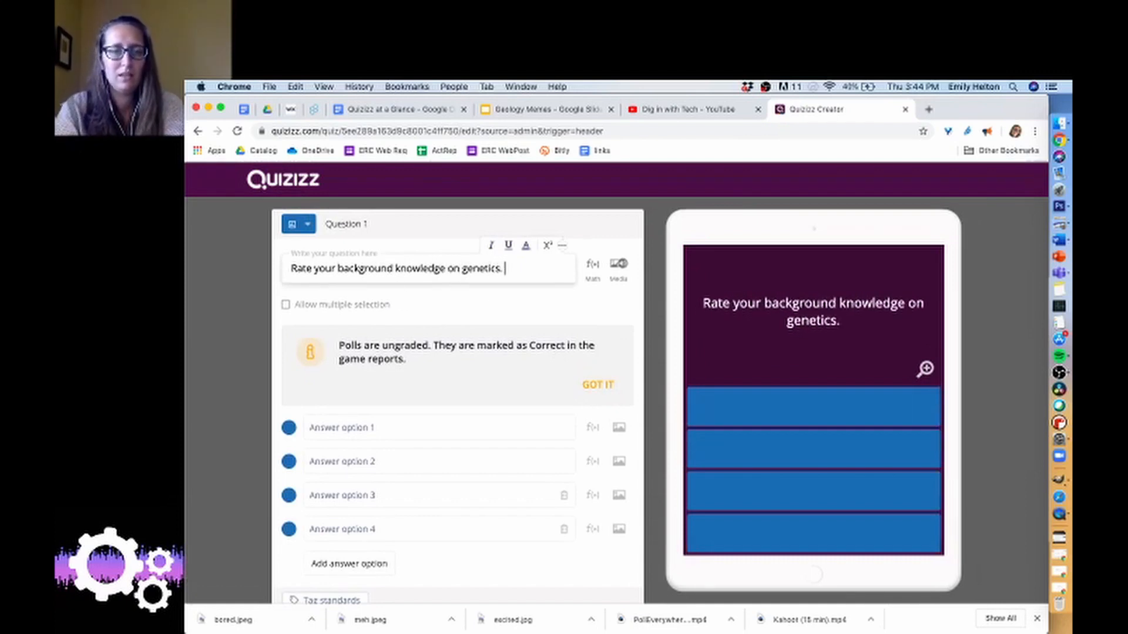
Enter "I know nothing" and "Very little" as the poll's first two answer options.
left_click(349, 427)
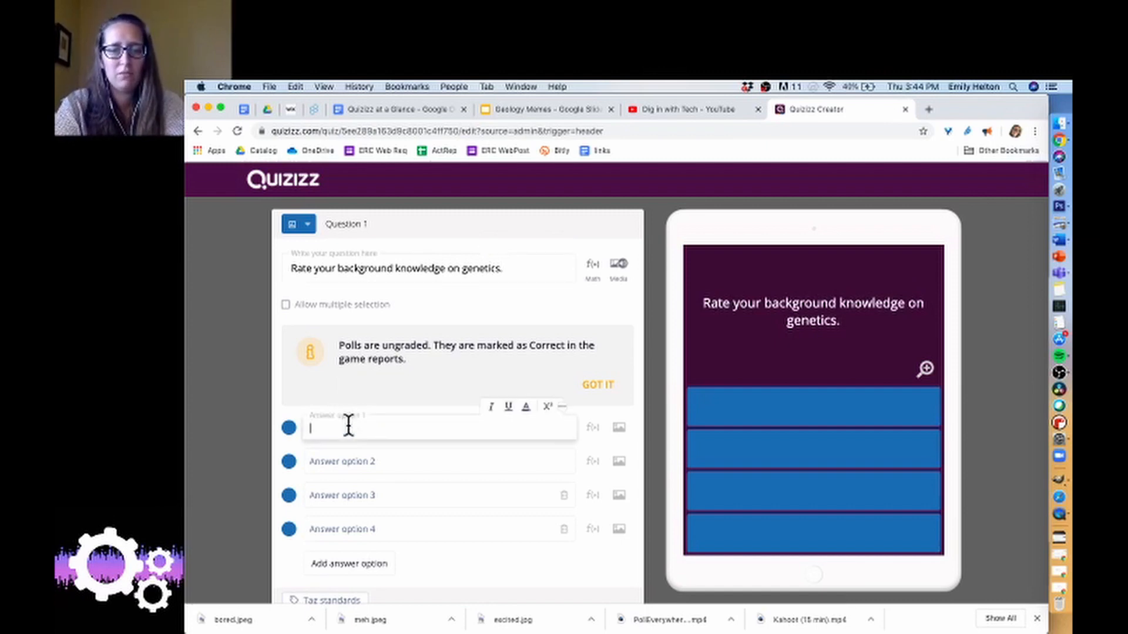
type("I know ")
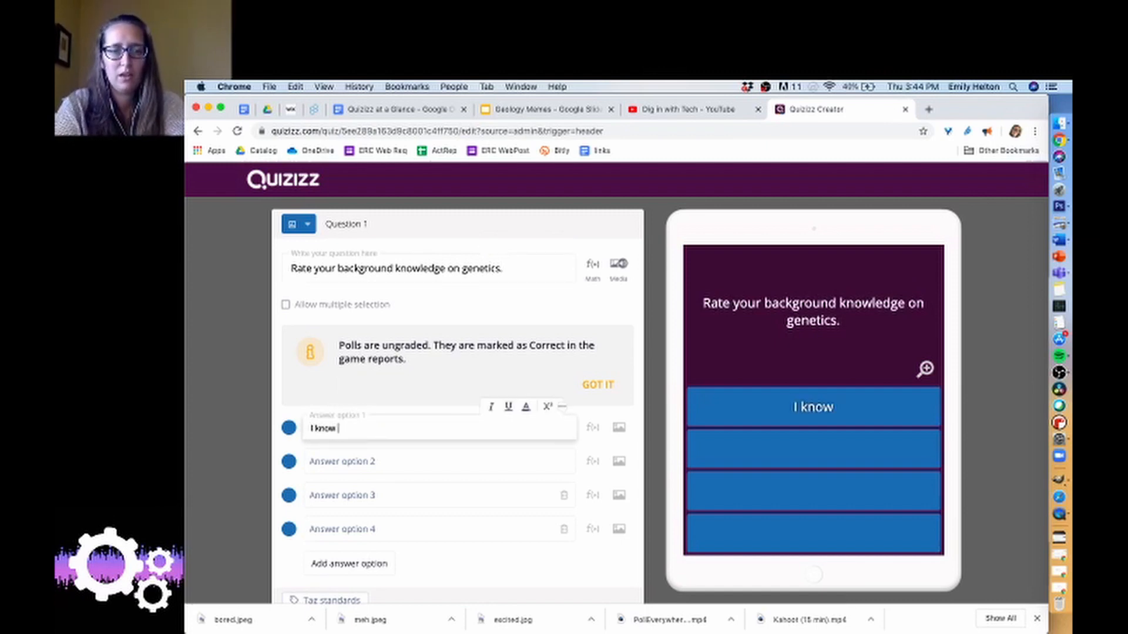
type("nothing")
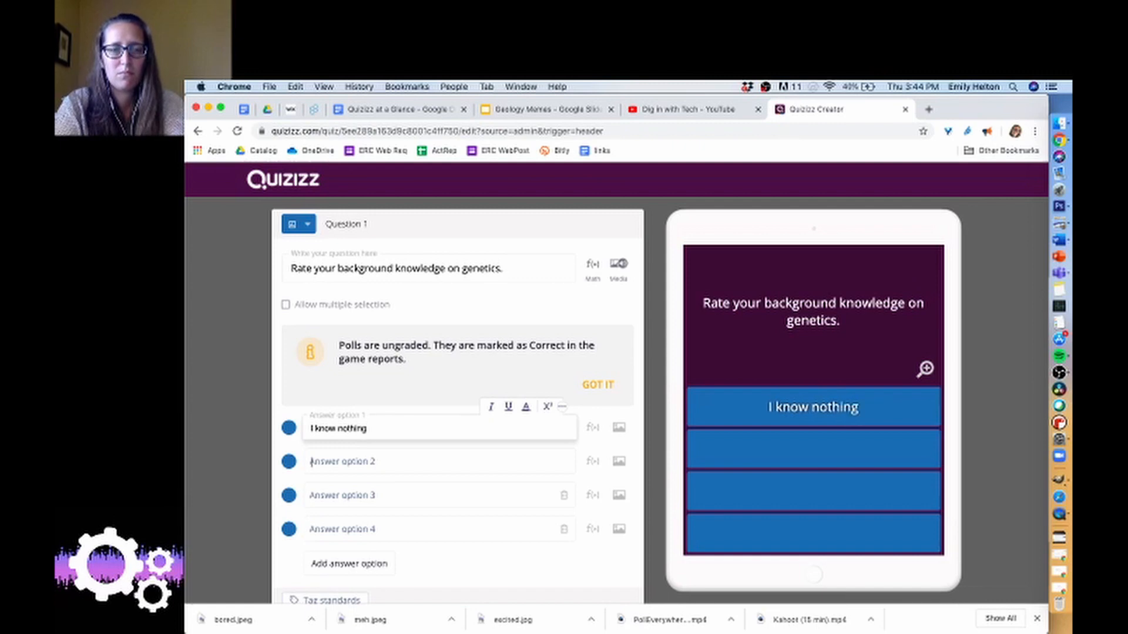
key("Tab")
type("Very little")
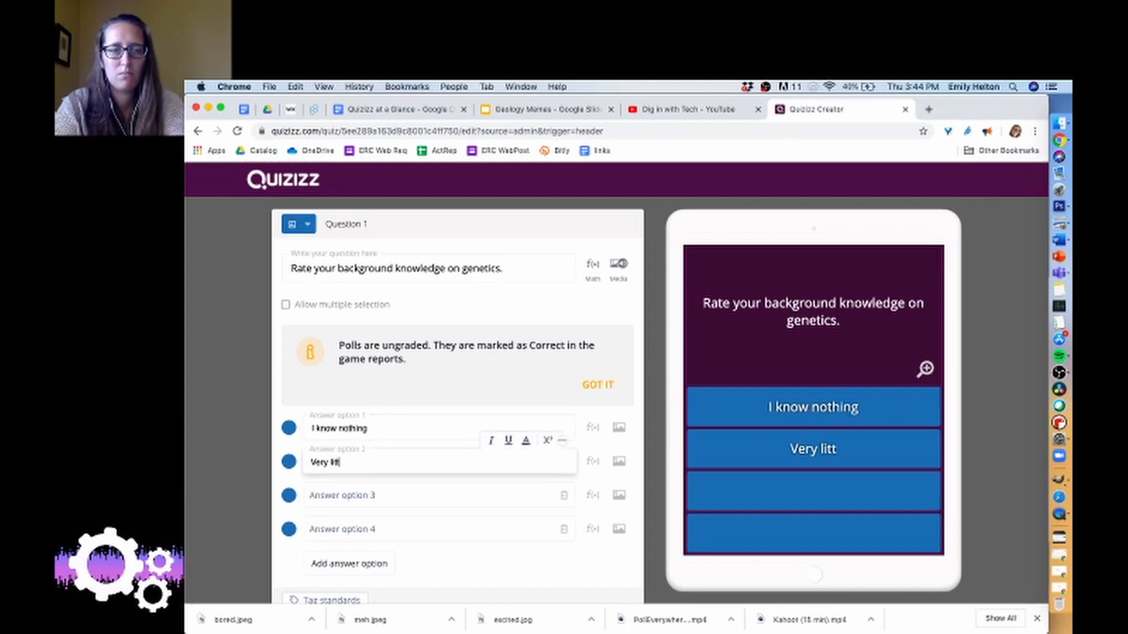
Enter "A fair bit" and "Lots!" as the poll's third and fourth answer options, and save the question.
key("Tab")
type("A fa")
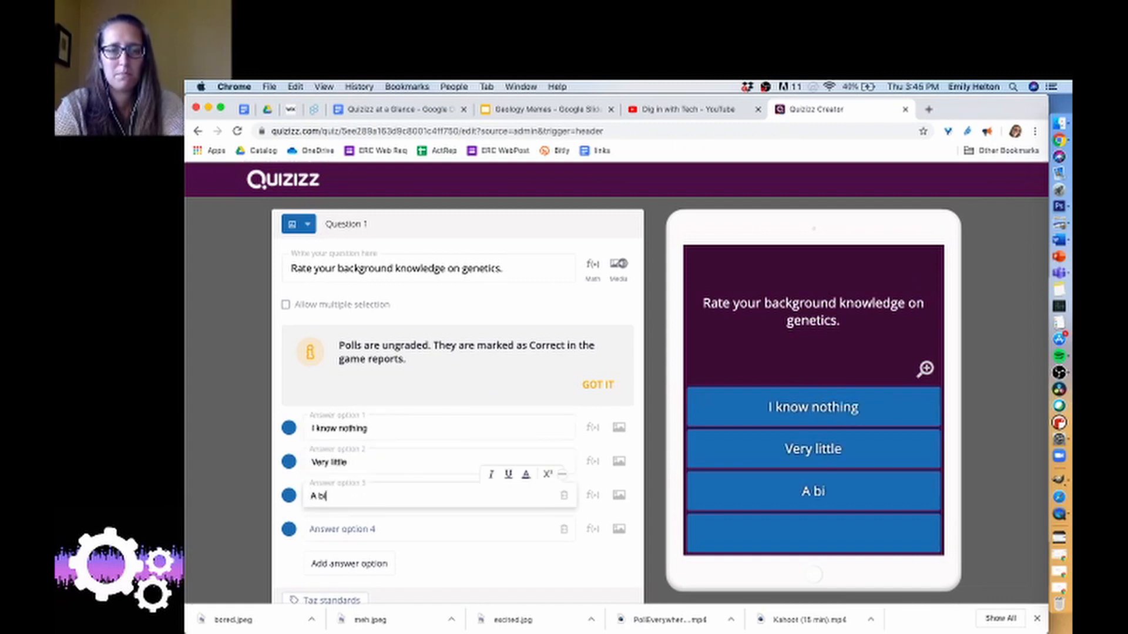
key("BackSpace")
key("BackSpace")
type("fair bit")
key("Tab")
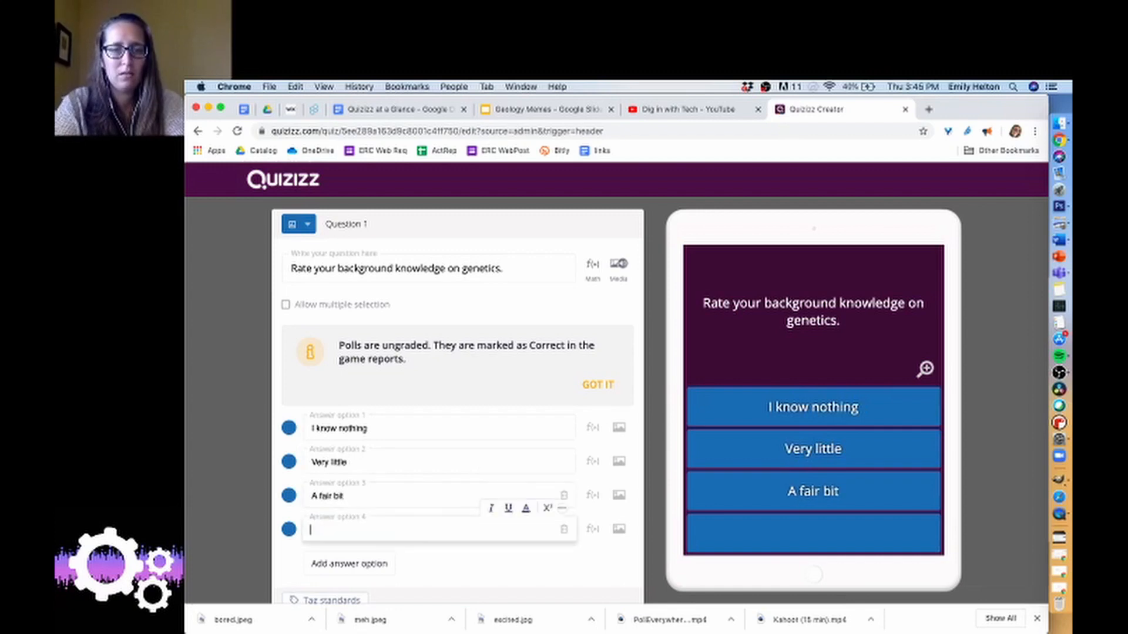
type("Lots!")
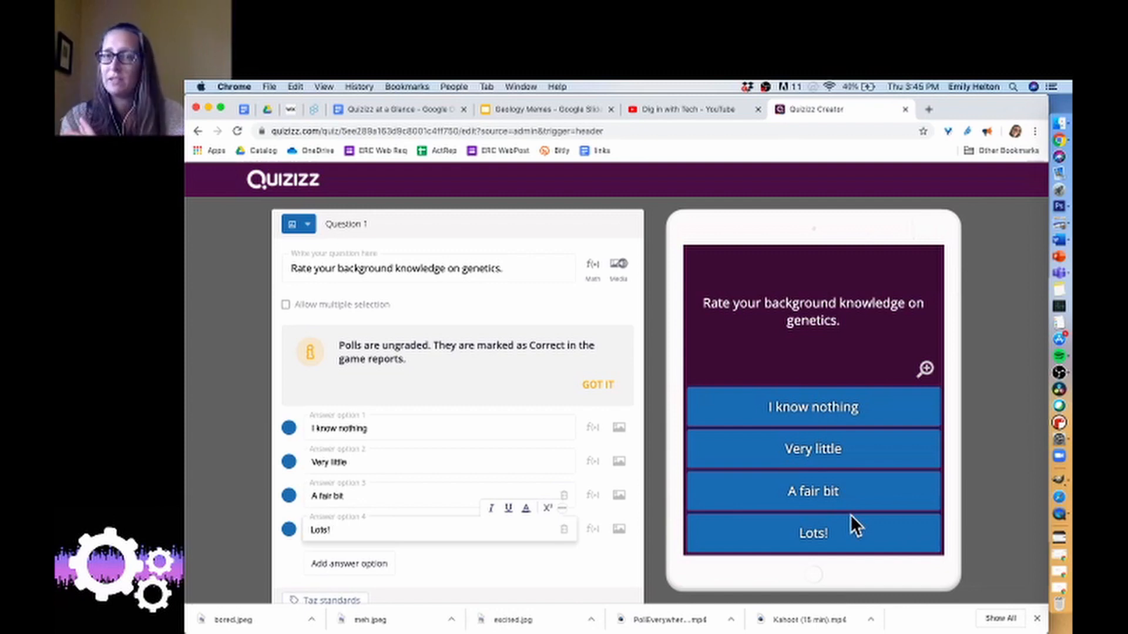
scroll(266, 542, "down", 3)
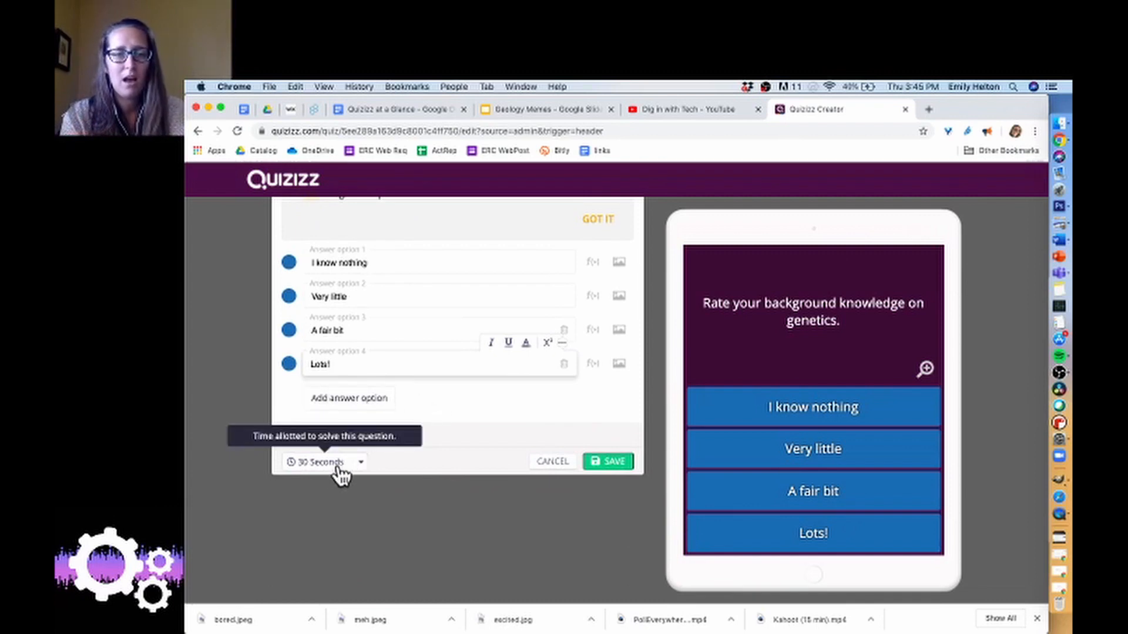
left_click(614, 461)
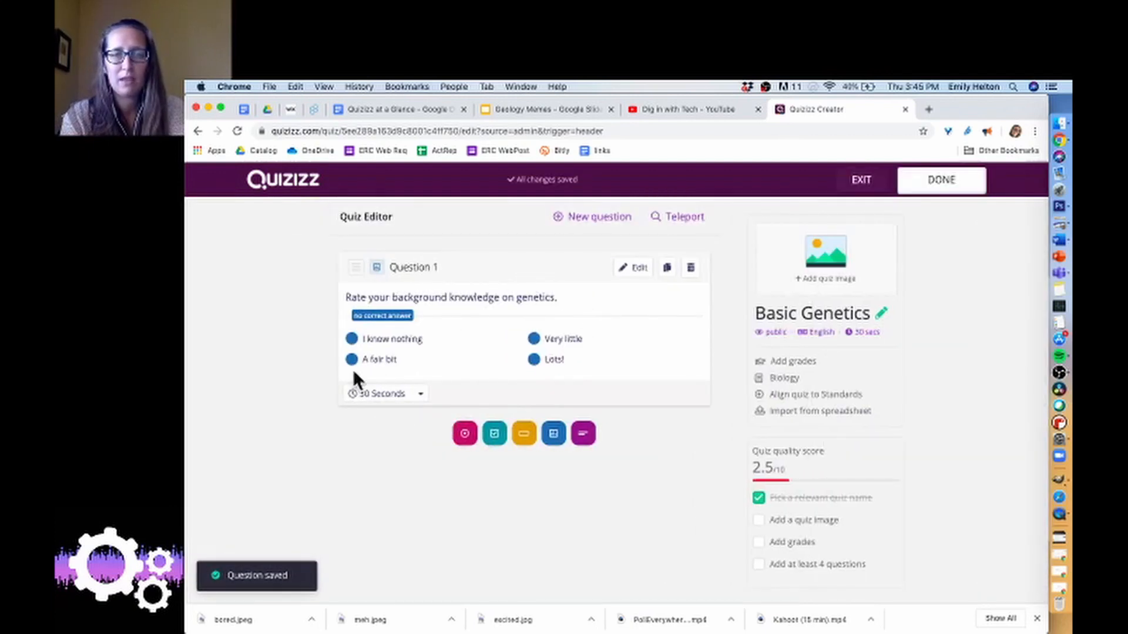
Check which time limits are available for the poll question.
left_click(423, 403)
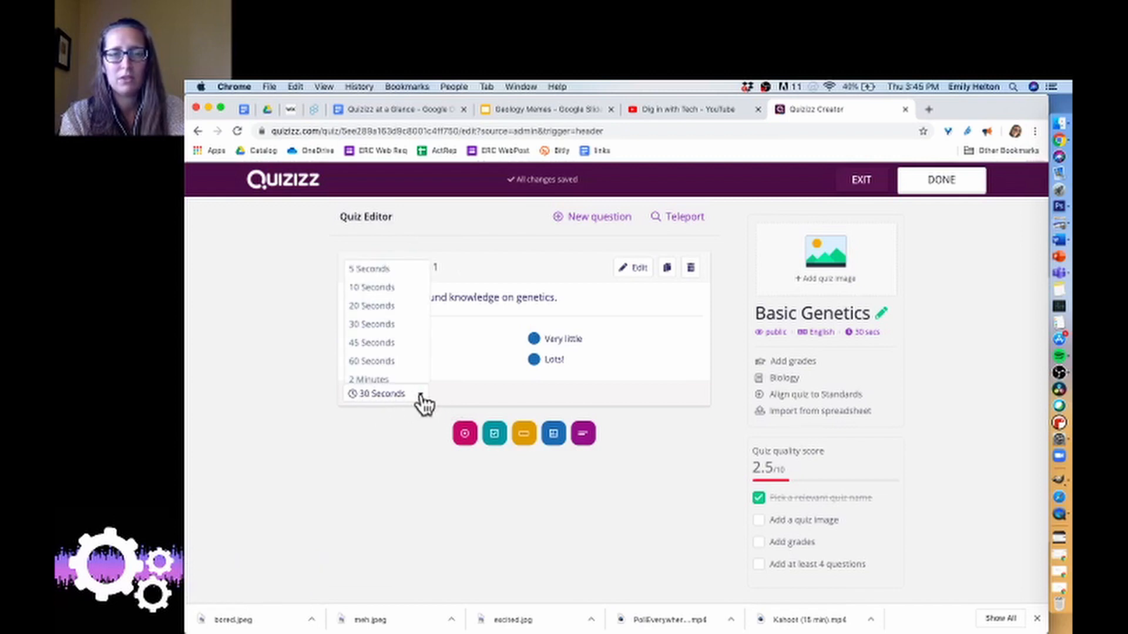
left_click(420, 397)
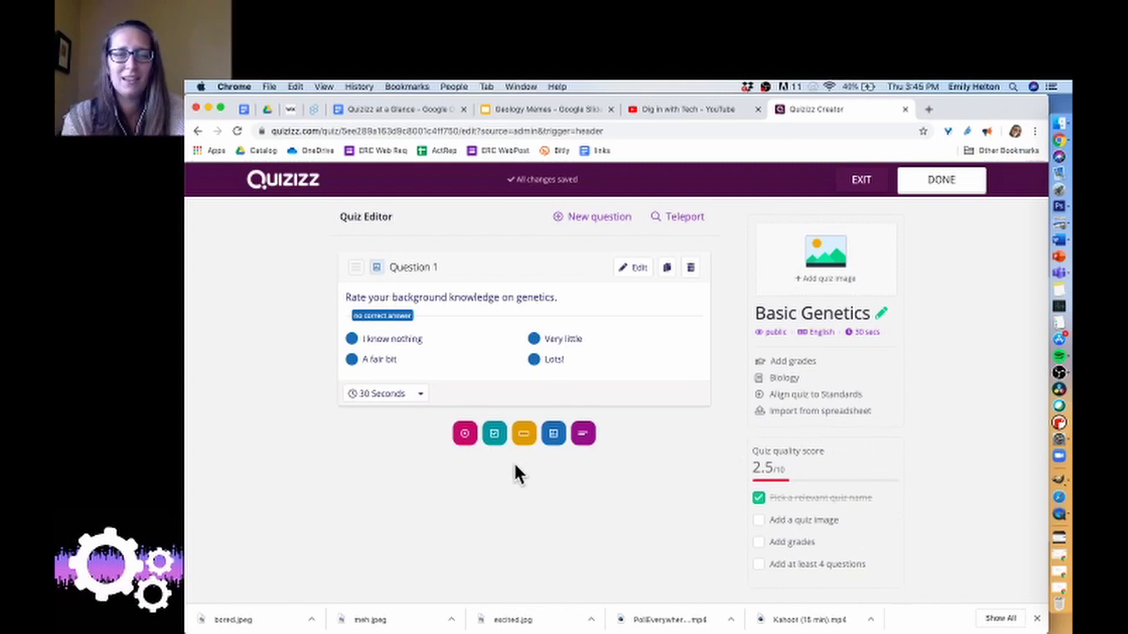
Add a multiple-choice question with the text "Which of the following is a recessive phenotype?".
left_click(464, 437)
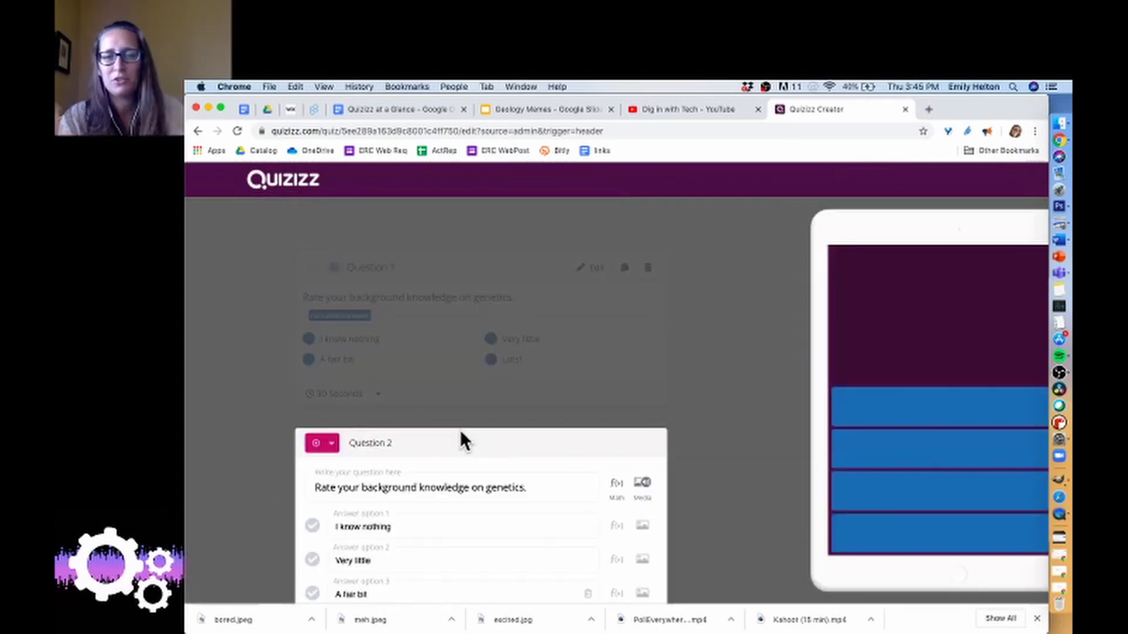
left_click(435, 267)
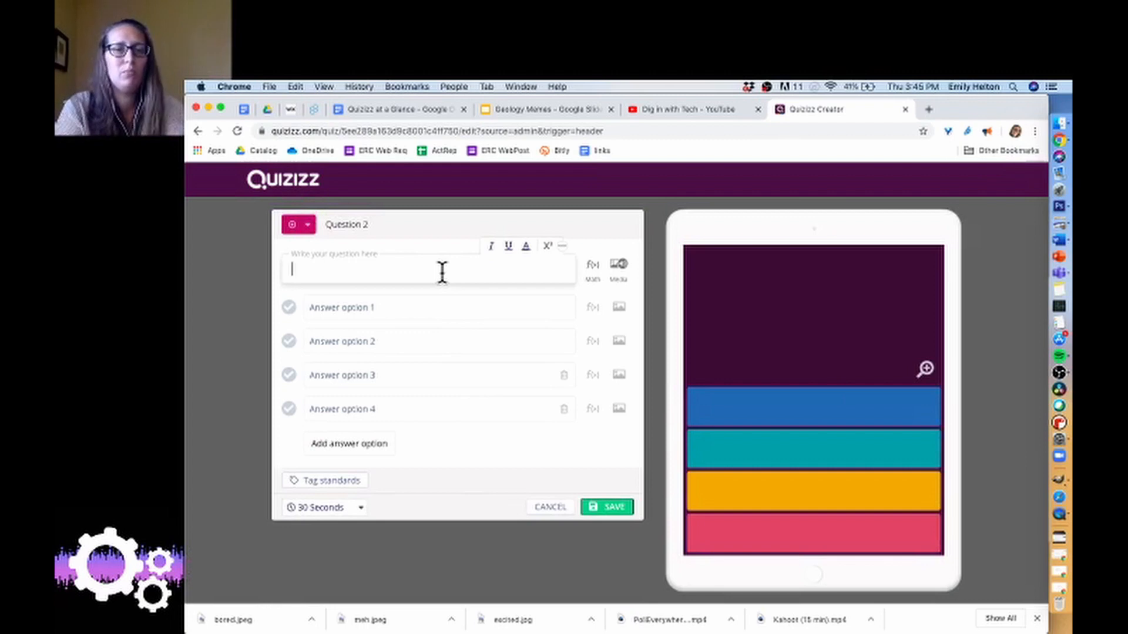
type("Which of th")
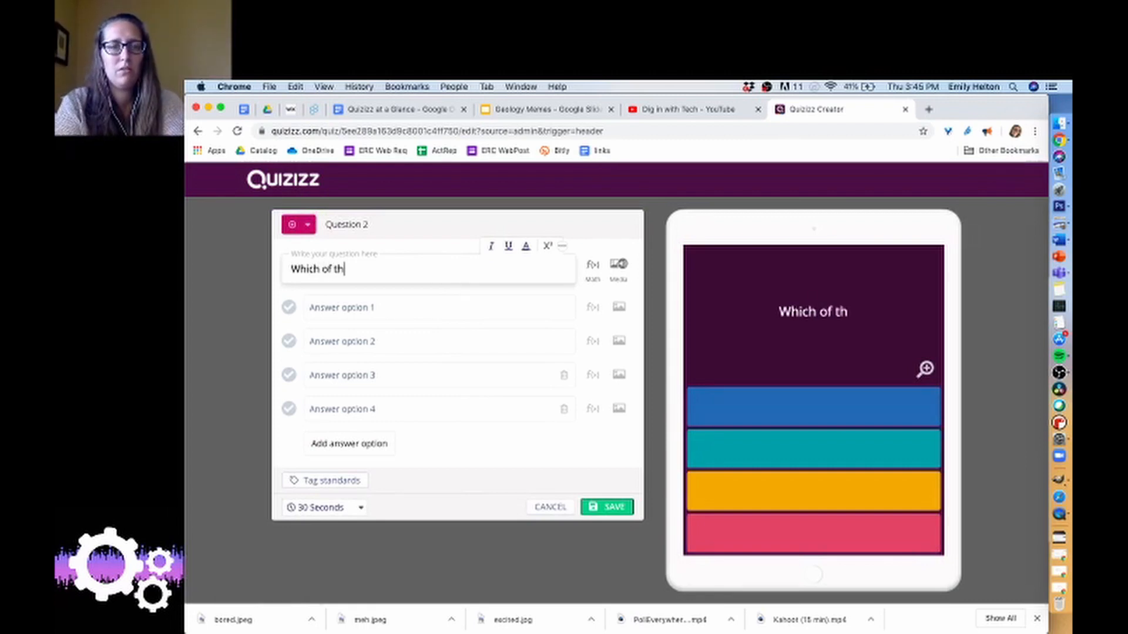
type("e following is a ")
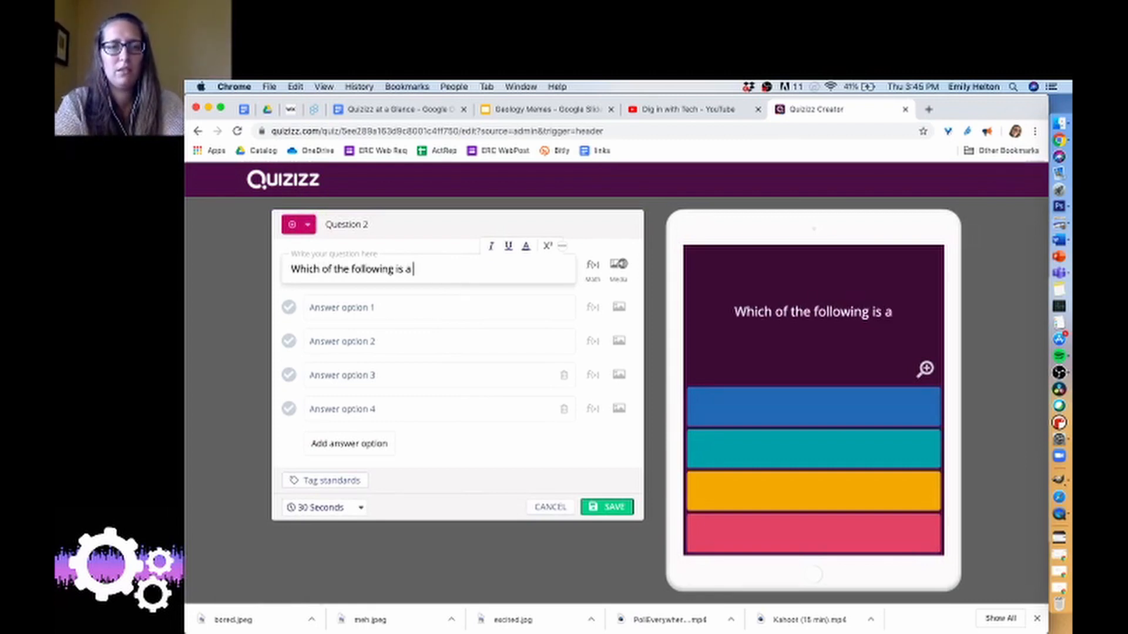
type("recessiv")
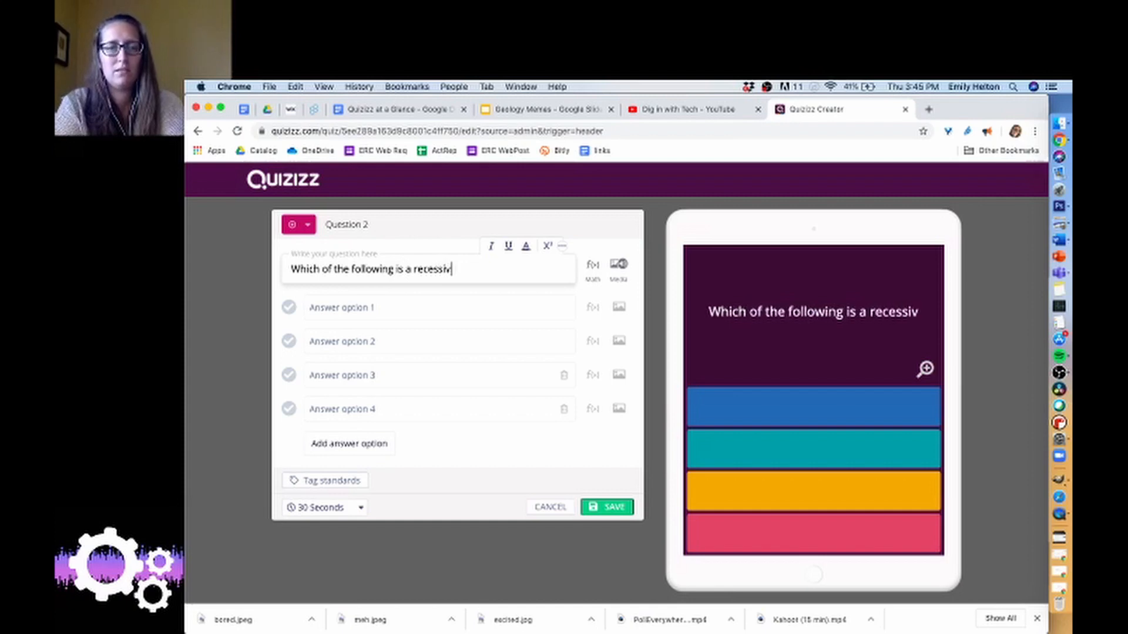
type("e phenotype?")
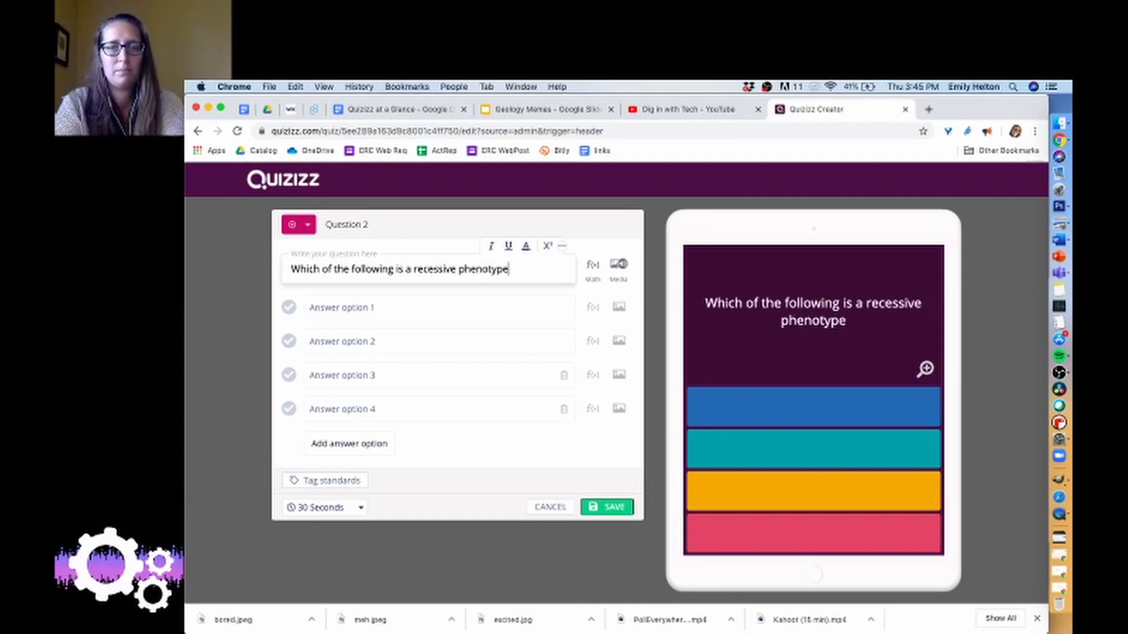
Fill in the four answer options of the recessive phenotype question with "Aa", "brown", "bb" and "Vv".
left_click(381, 306)
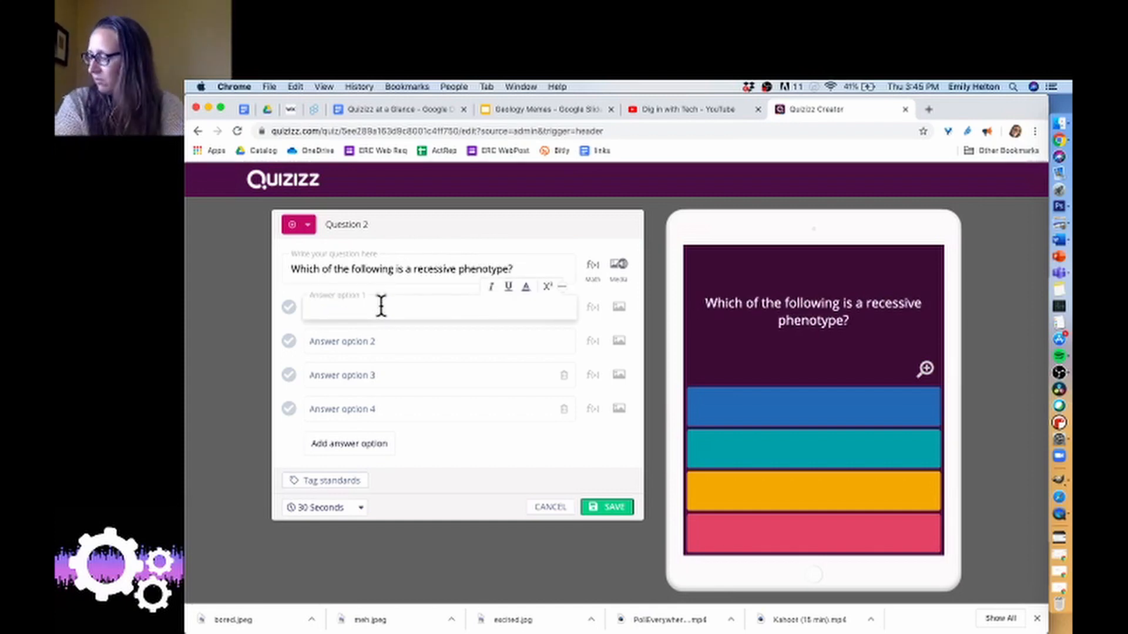
type("Aa")
key("Tab")
type("brown")
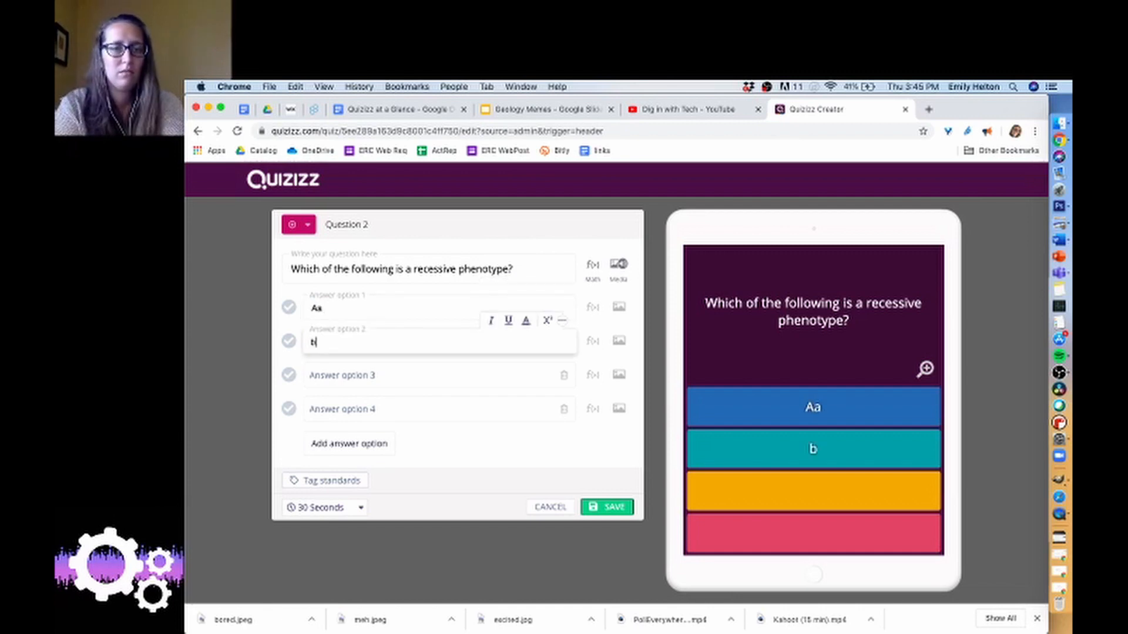
key("Tab")
type("bb")
key("Tab")
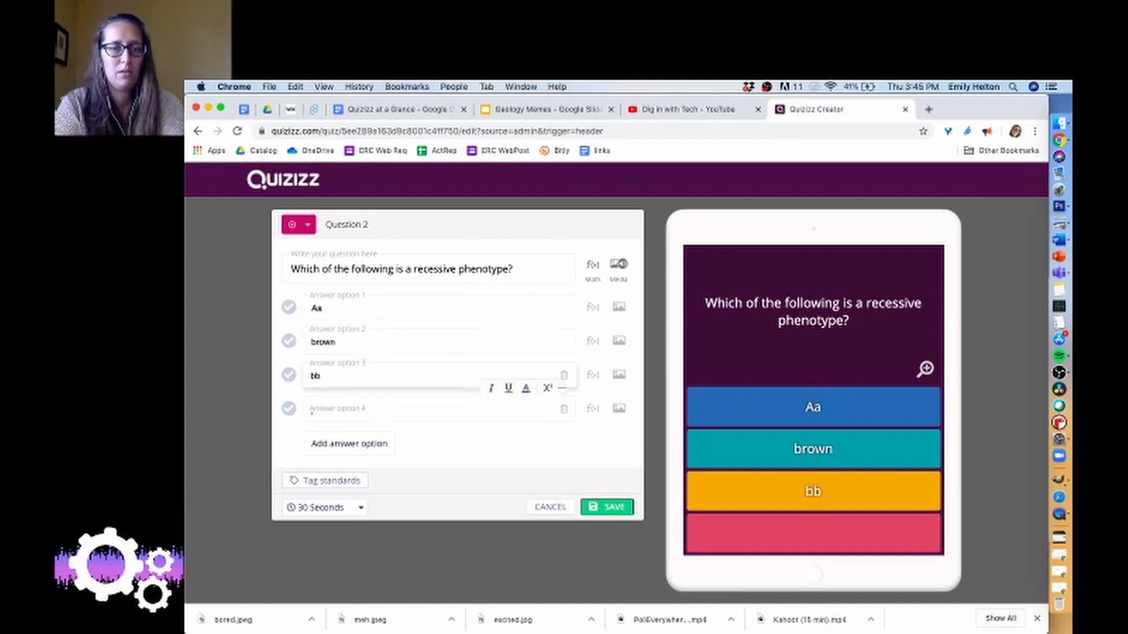
type("Vv")
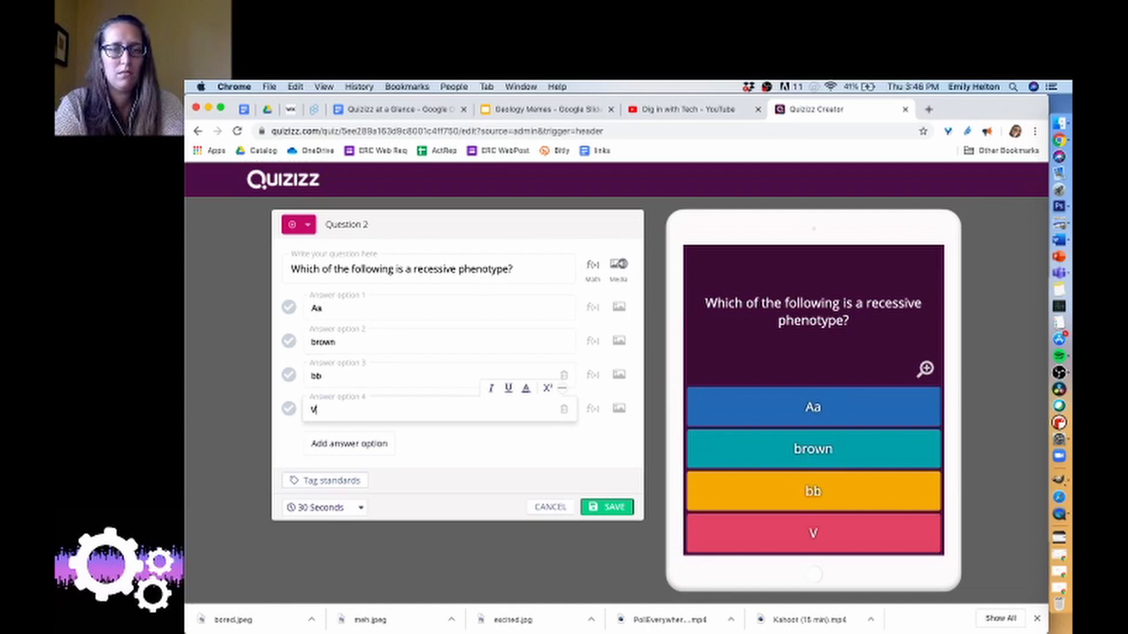
Mark "brown" as the correct answer, change the fourth answer option to "VV", and save the recessive phenotype question.
left_click(289, 343)
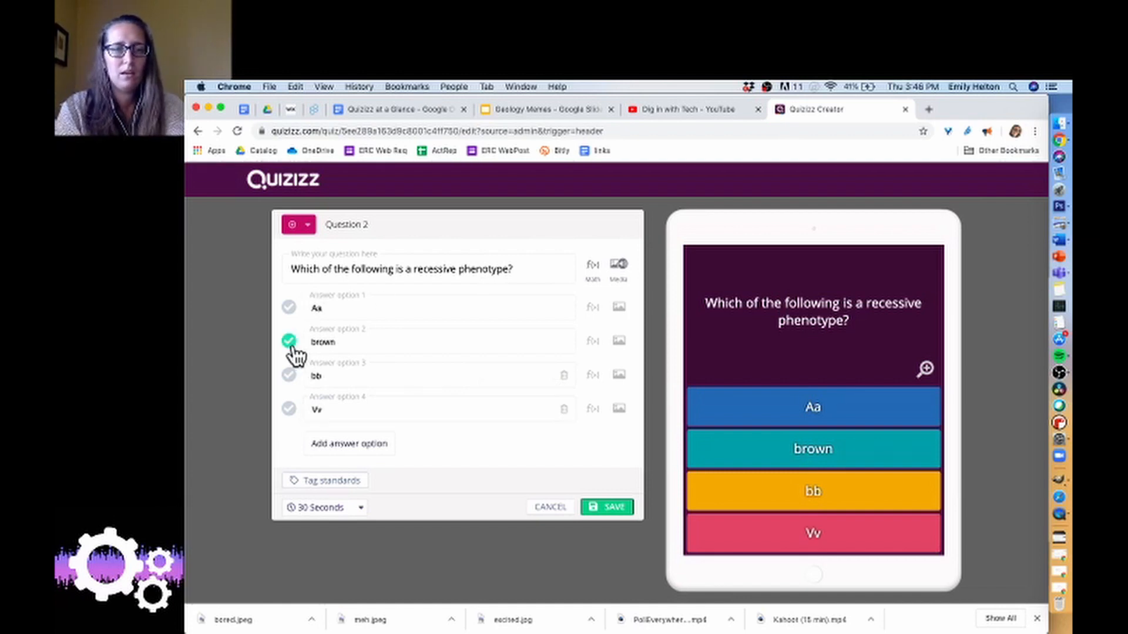
left_click(333, 411)
key("BackSpace")
type("V")
left_click(455, 448)
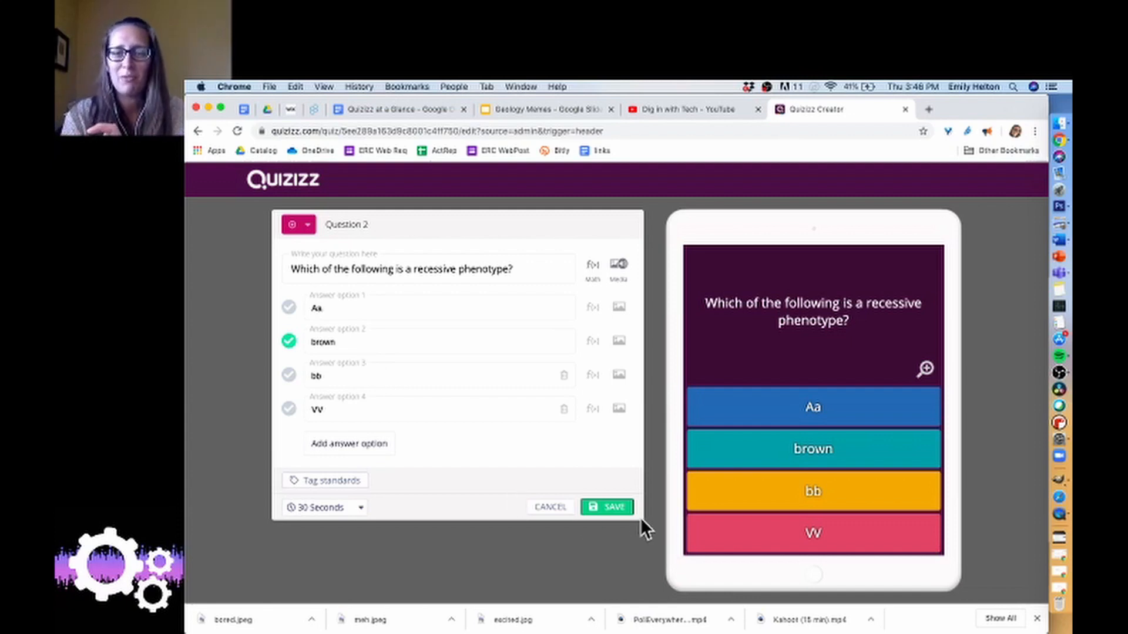
left_click(621, 508)
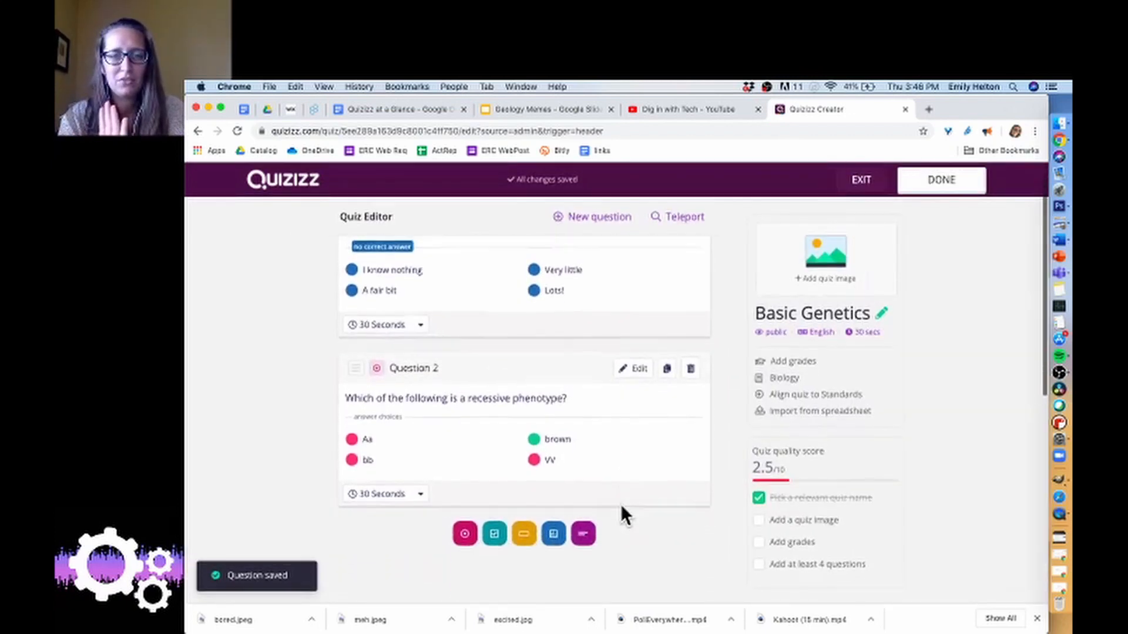
Add a checkbox question with the text "What type of trait is colorblindness?".
scroll(617, 504, "down", 3)
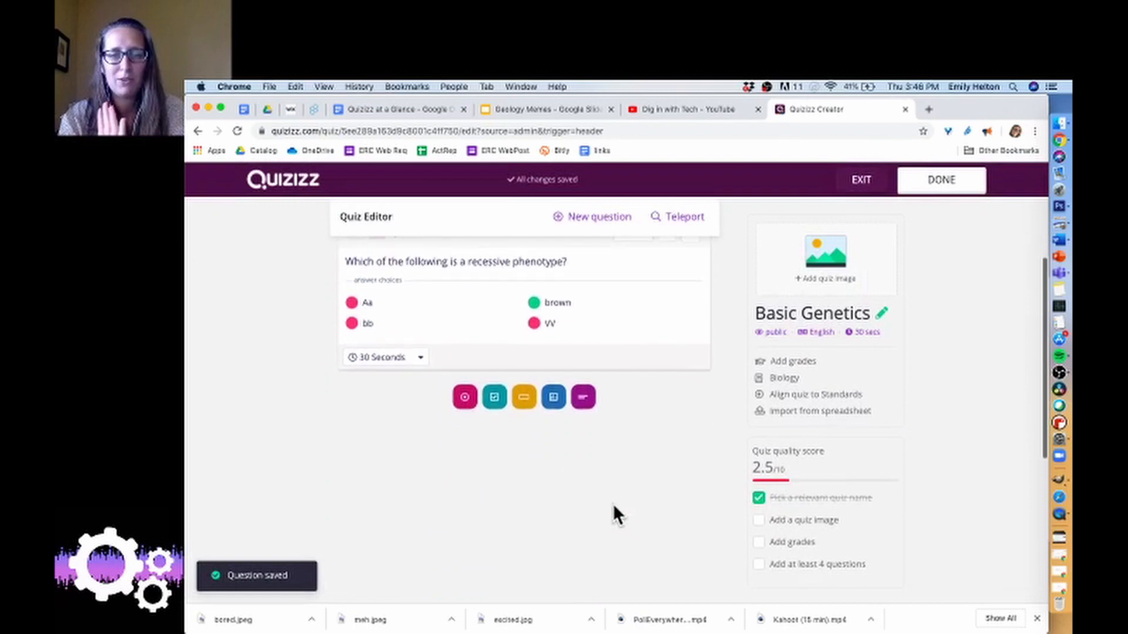
left_click(495, 397)
left_click(441, 260)
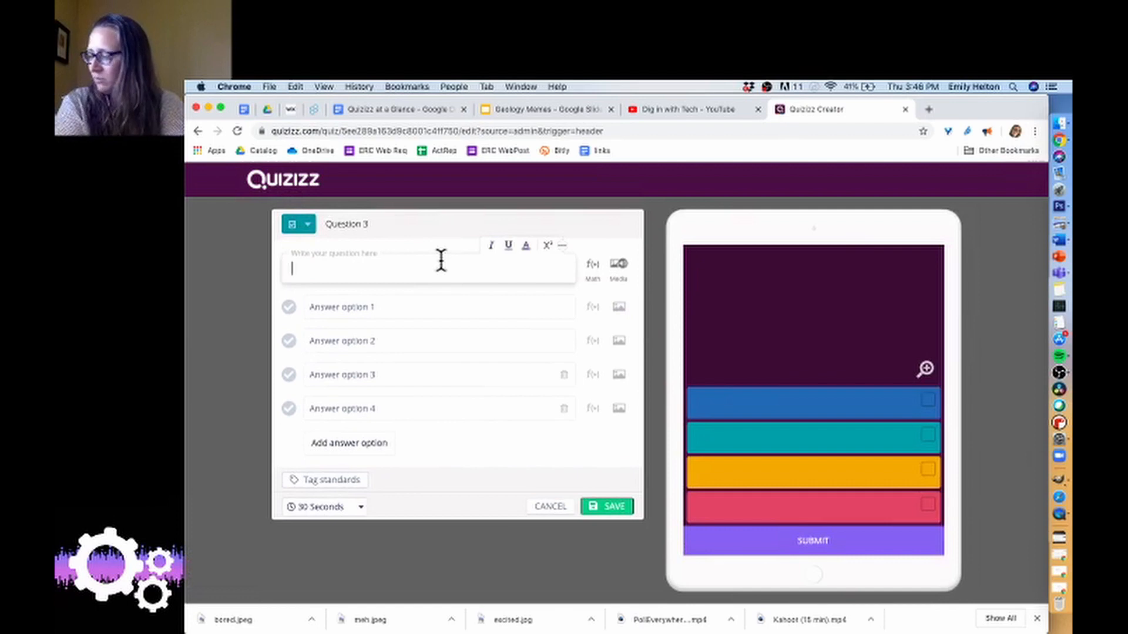
type("What")
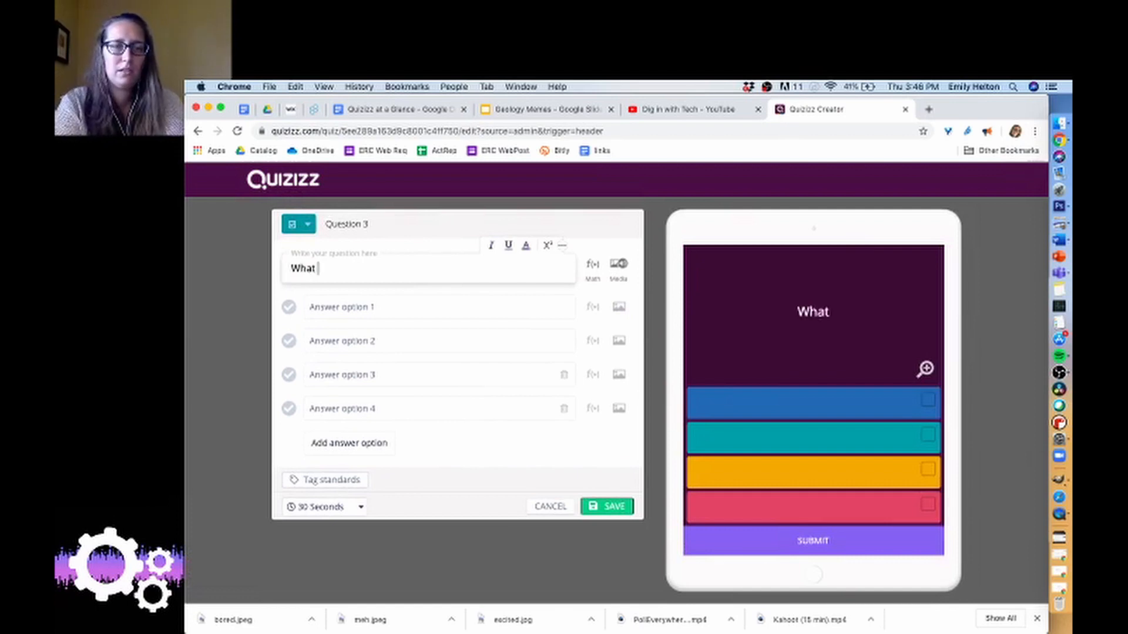
type(" type of trait")
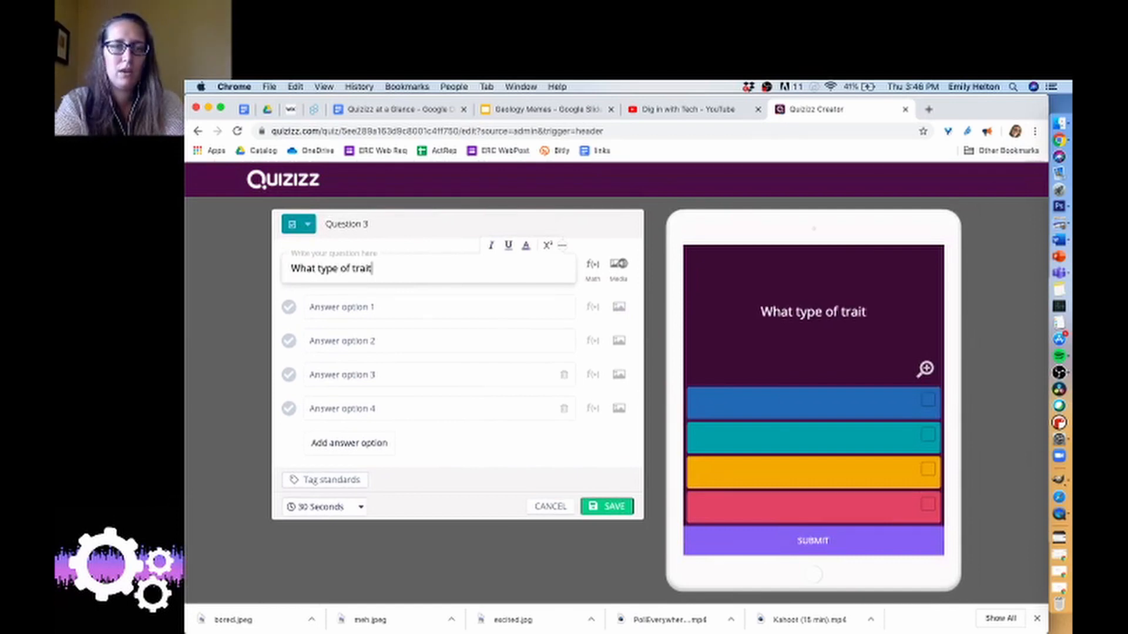
type(" is colorblindness?")
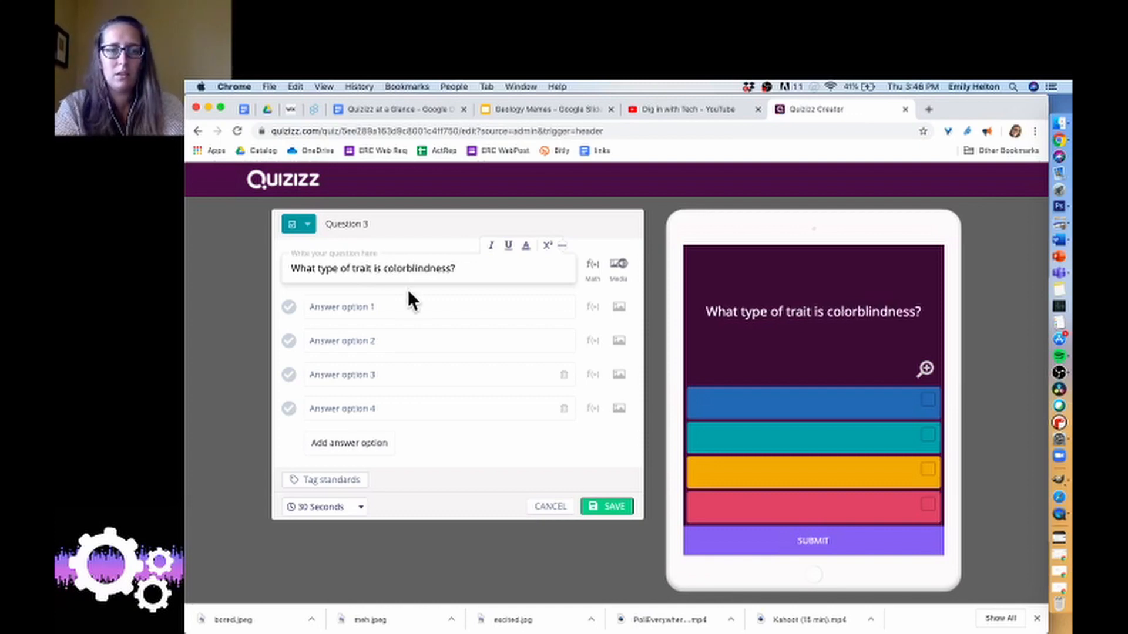
Fill in the first three answer options of the colorblindness question with "dominant", "recessive" and "sex-linked".
left_click(393, 305)
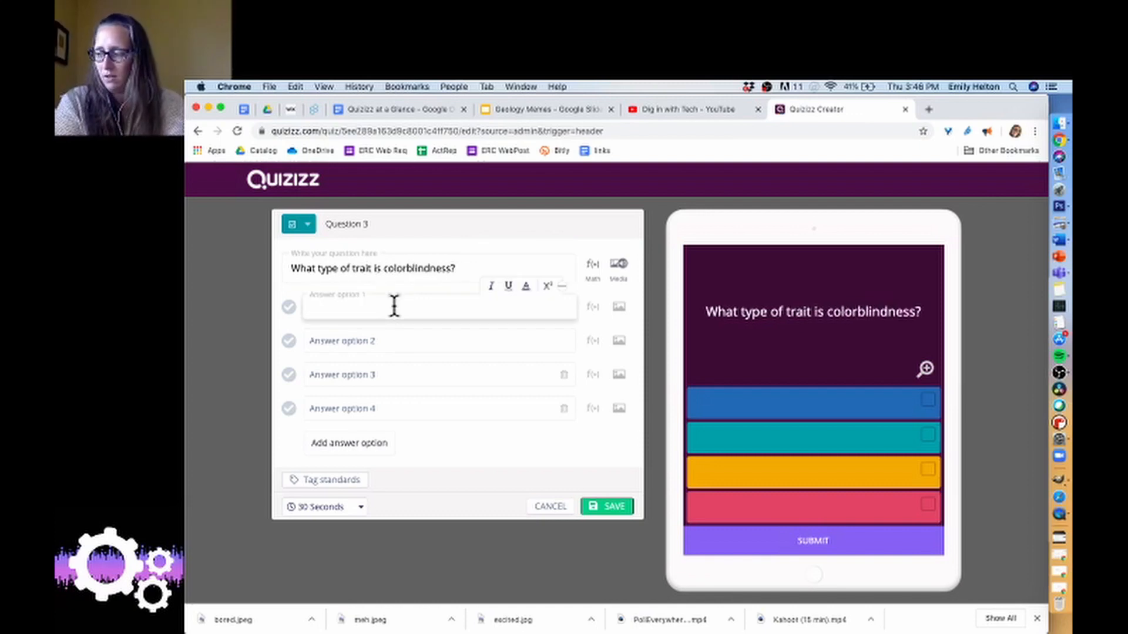
type("dominant")
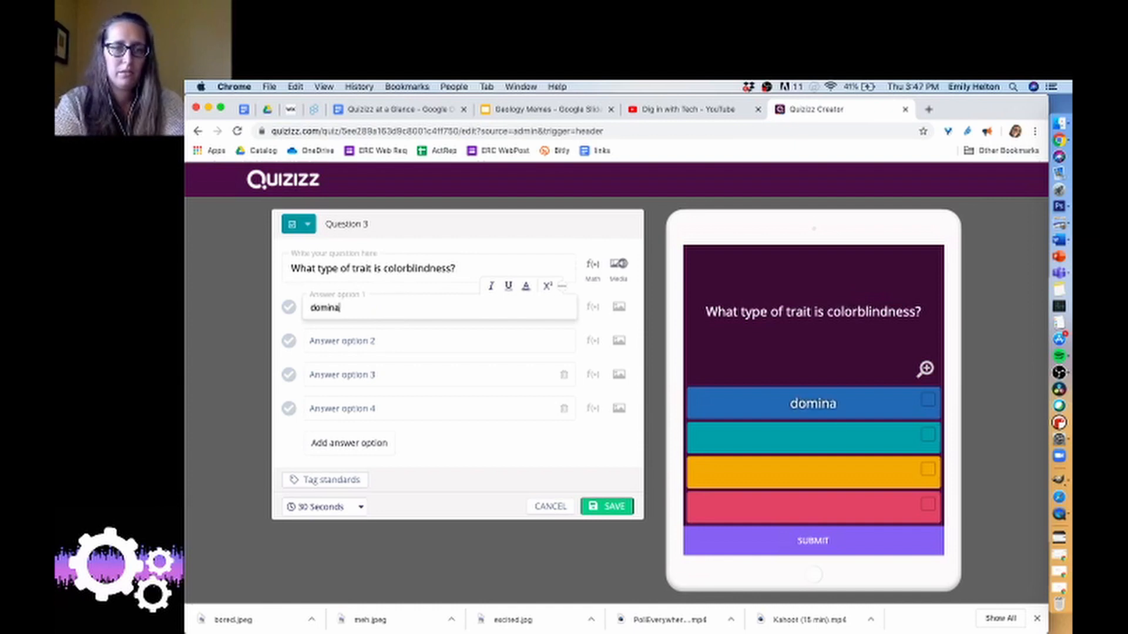
key("Tab")
type("recessive")
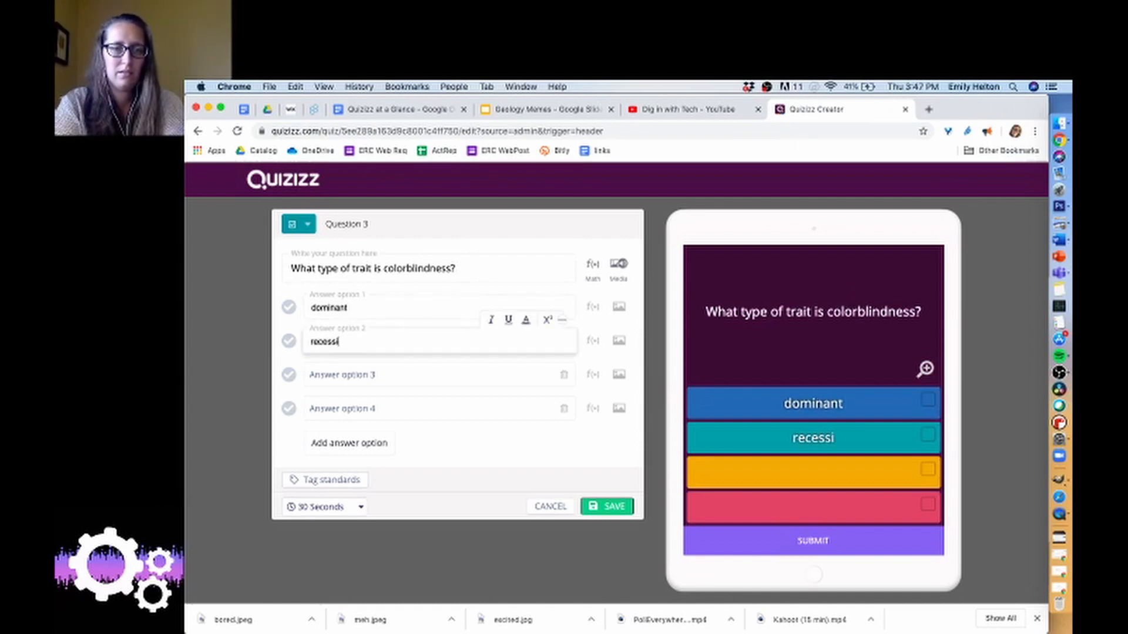
key("Tab")
type("sex-lin")
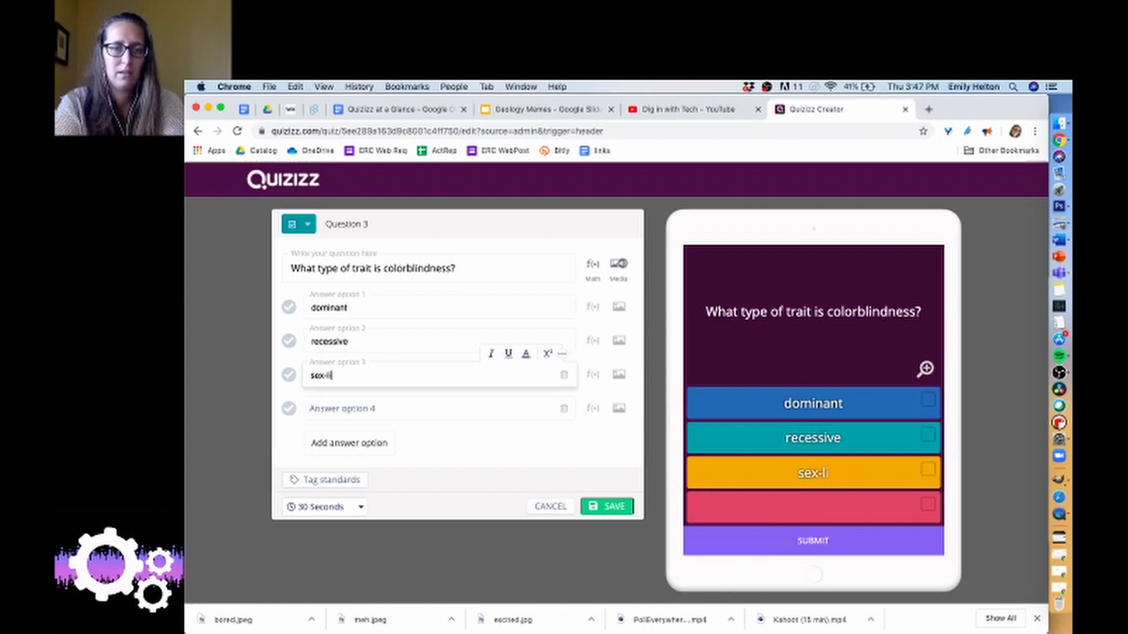
key("BackSpace")
key("BackSpace")
type("inked")
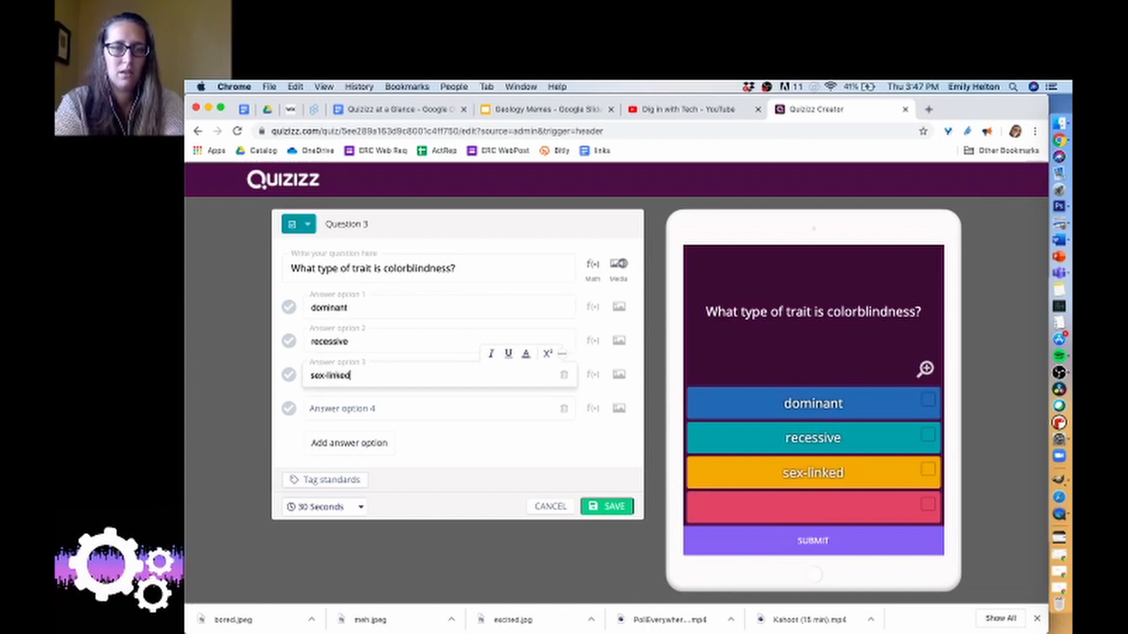
Delete the empty fourth answer option from the colorblindness question.
key("Tab")
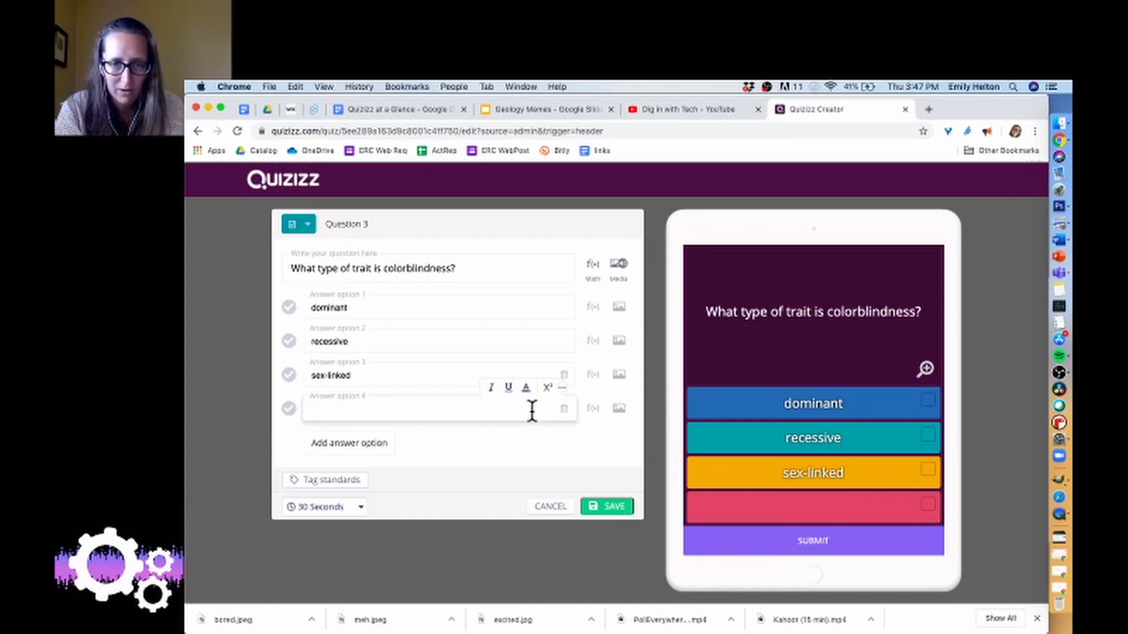
left_click(564, 412)
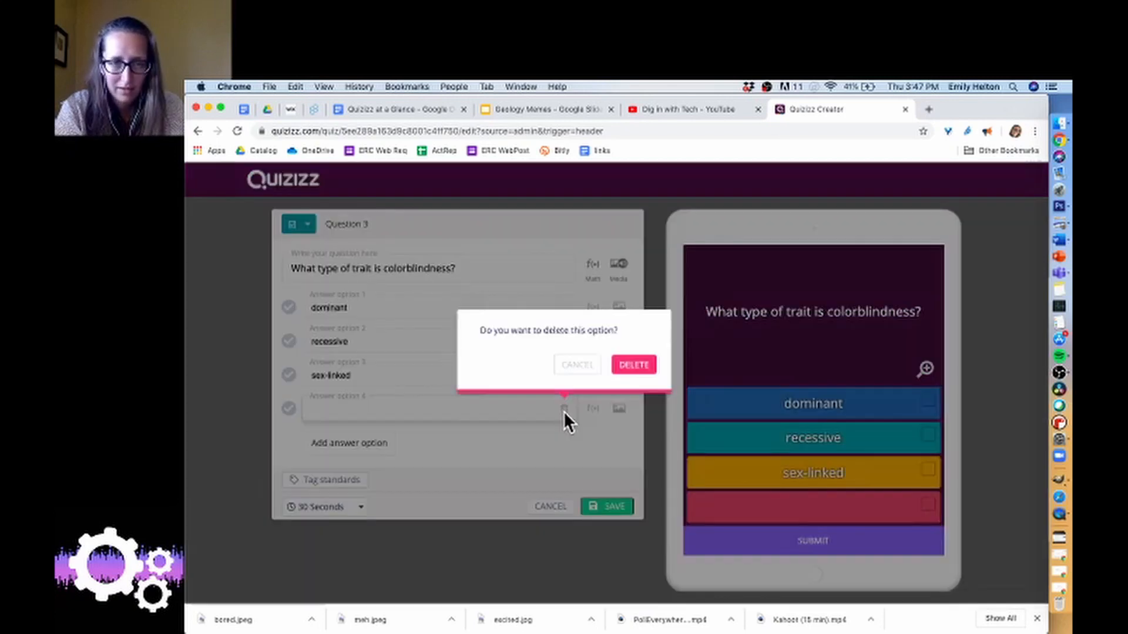
left_click(638, 366)
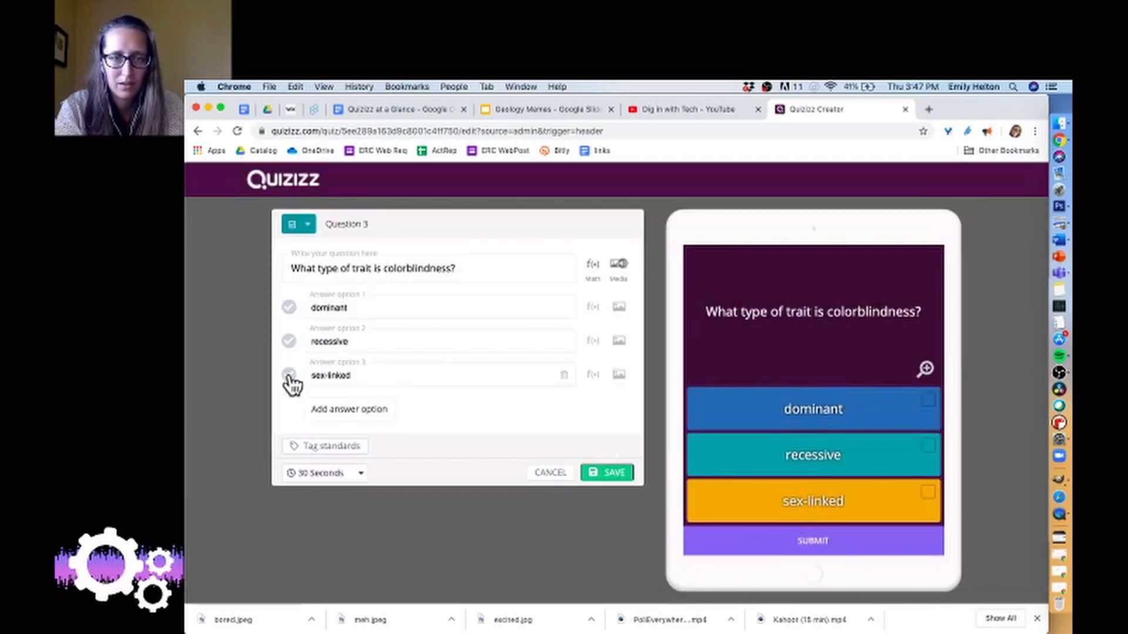
Mark "sex-linked" and "recessive" as the correct answers to the colorblindness question and save it.
left_click(288, 375)
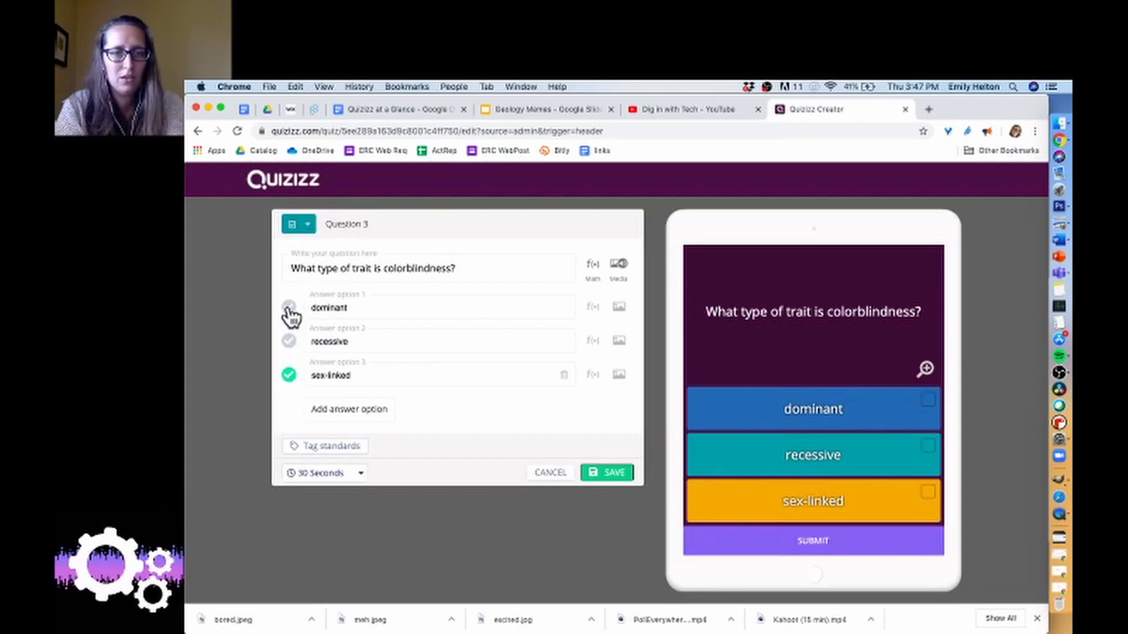
left_click(289, 342)
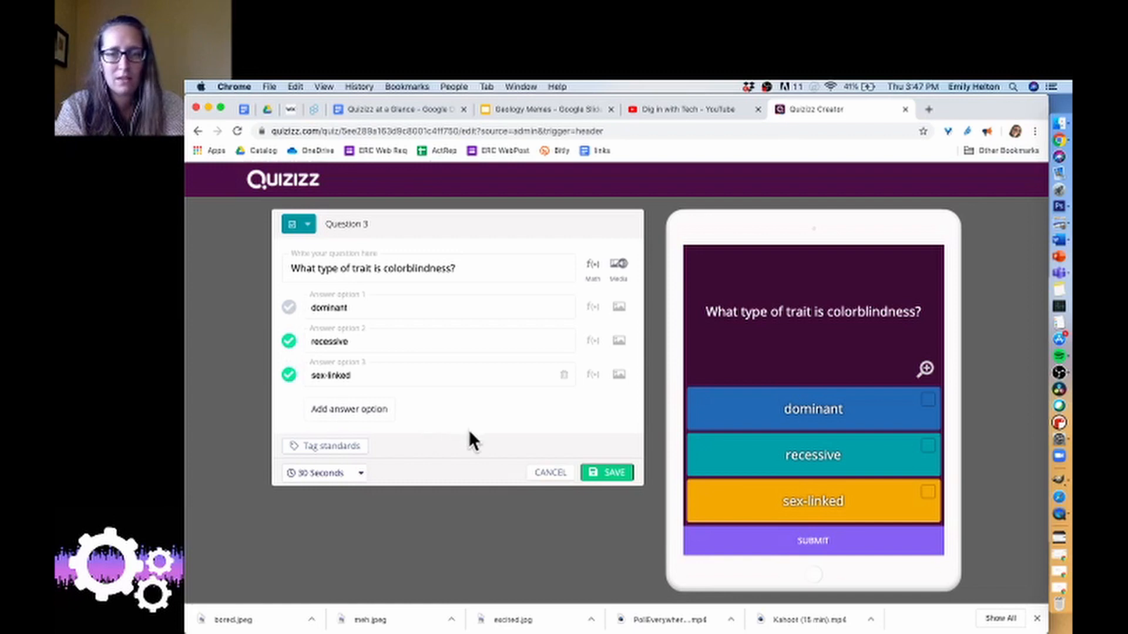
left_click(608, 473)
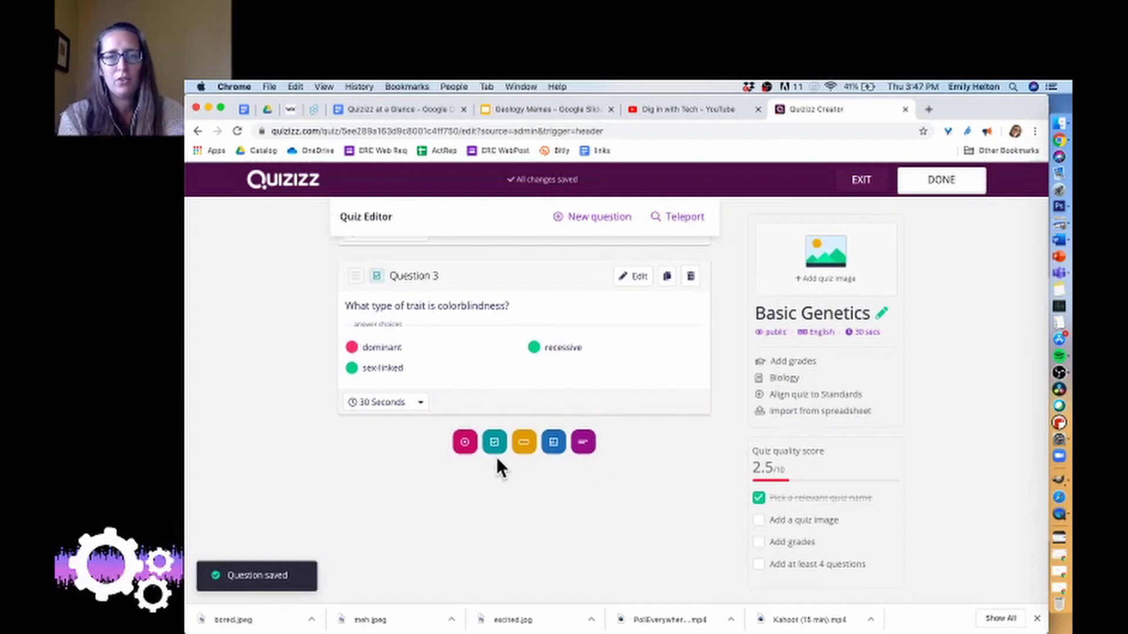
Teleport the question "having two different genes for a trait (sometimes called hybrid)." from the public quiz "Basic Genetics (Monohybrid Crosses)" into this quiz.
scroll(497, 458, "down", 1)
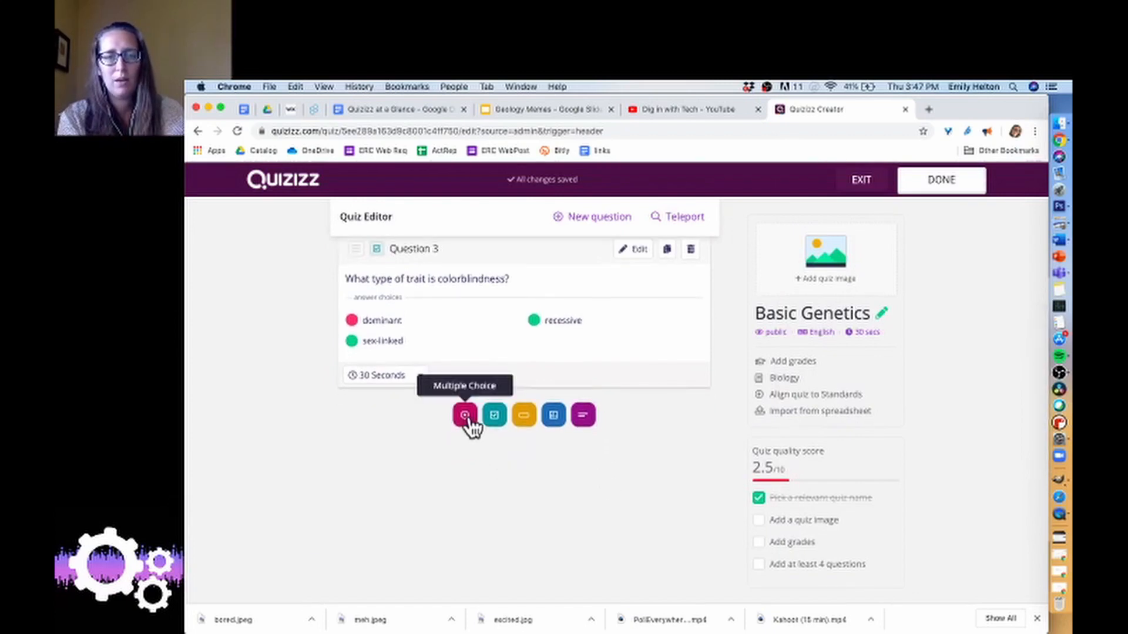
scroll(487, 470, "up", 4)
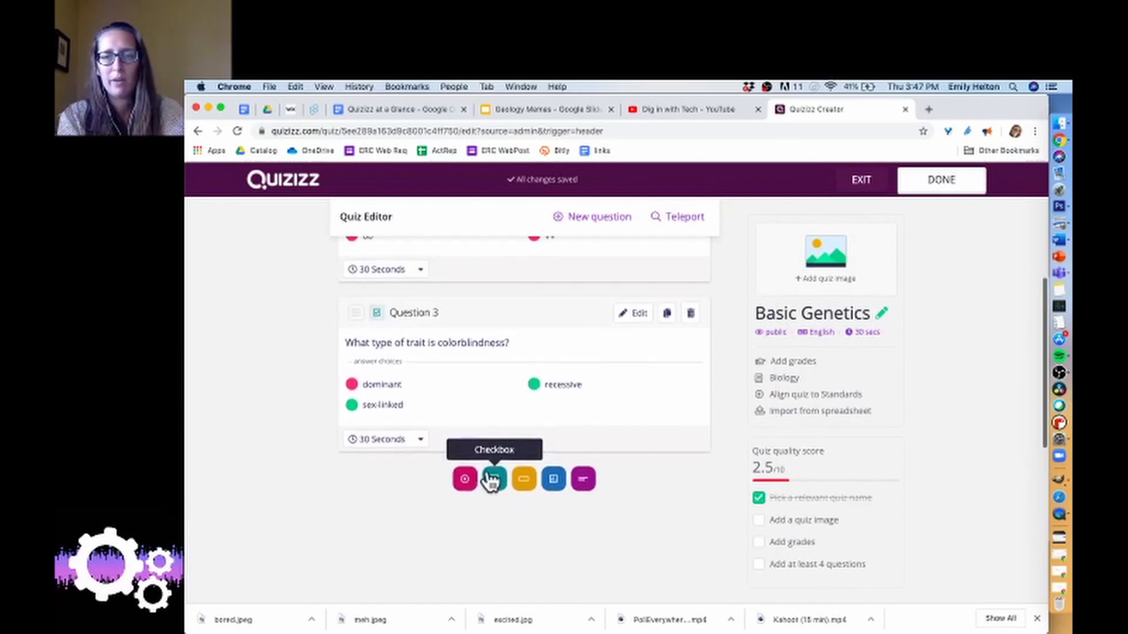
scroll(488, 473, "down", 4)
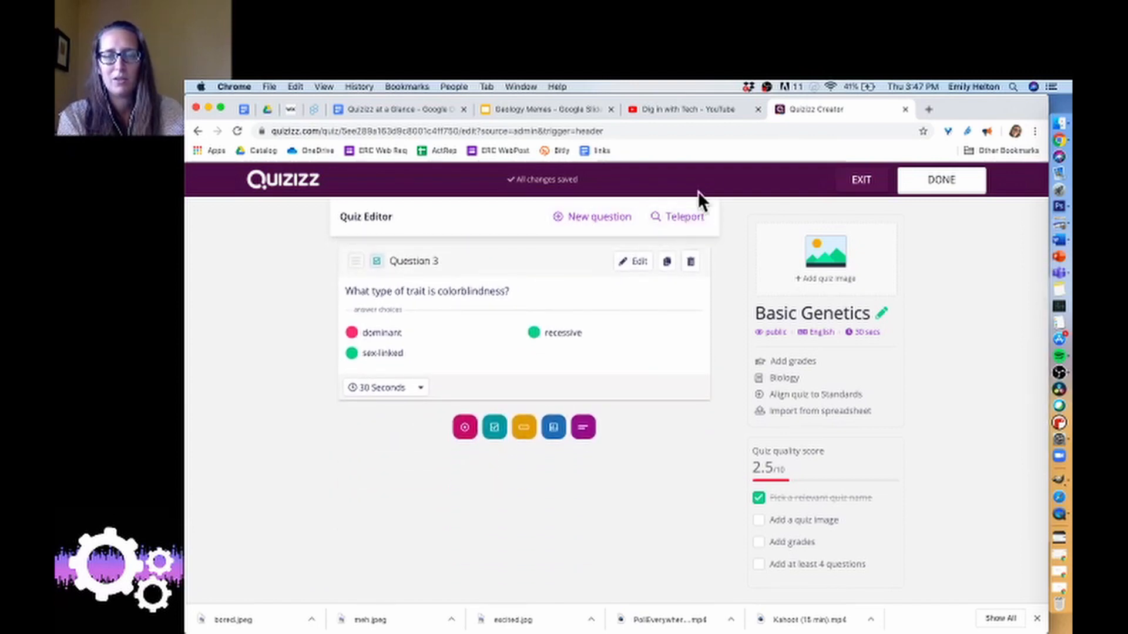
left_click(690, 225)
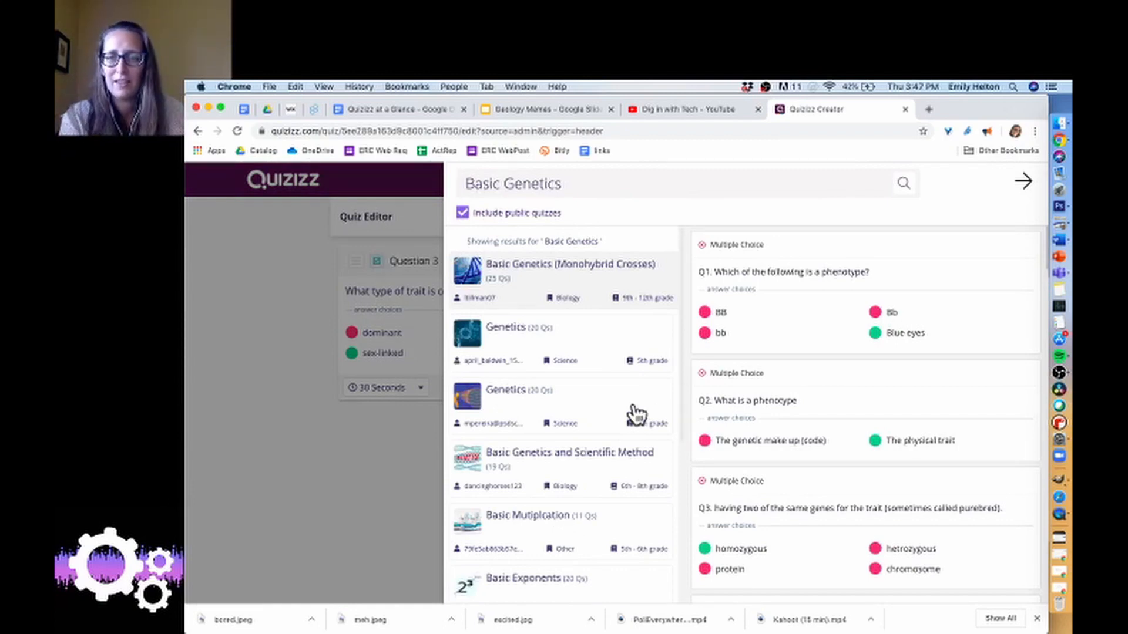
scroll(766, 408, "down", 2)
scroll(767, 409, "down", 2)
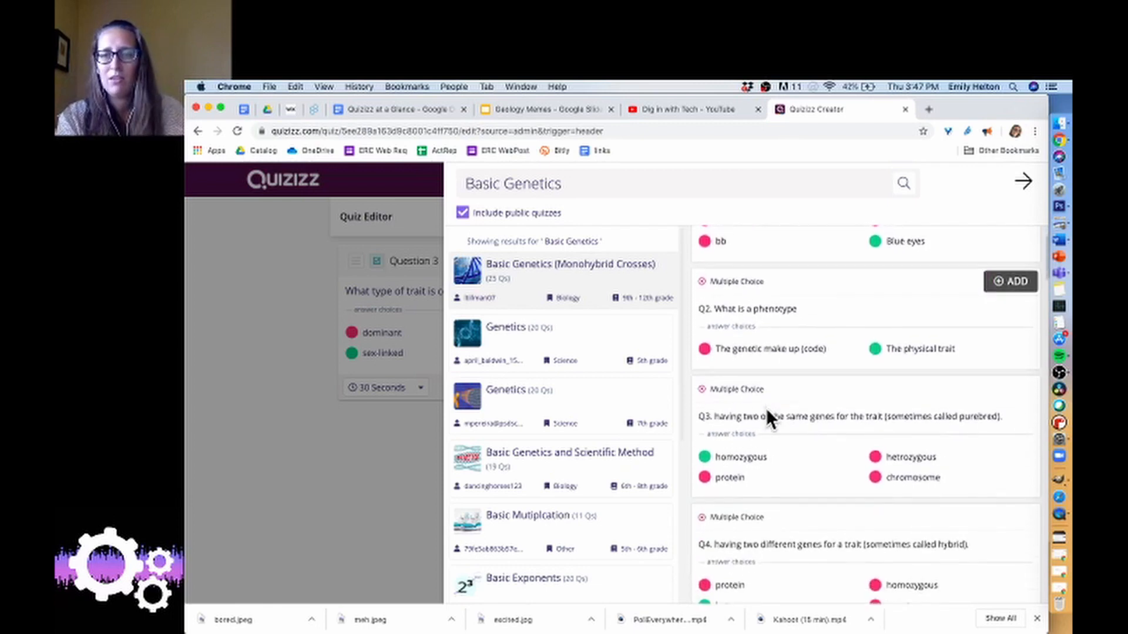
scroll(767, 409, "up", 3)
scroll(767, 409, "down", 9)
scroll(766, 408, "down", 2)
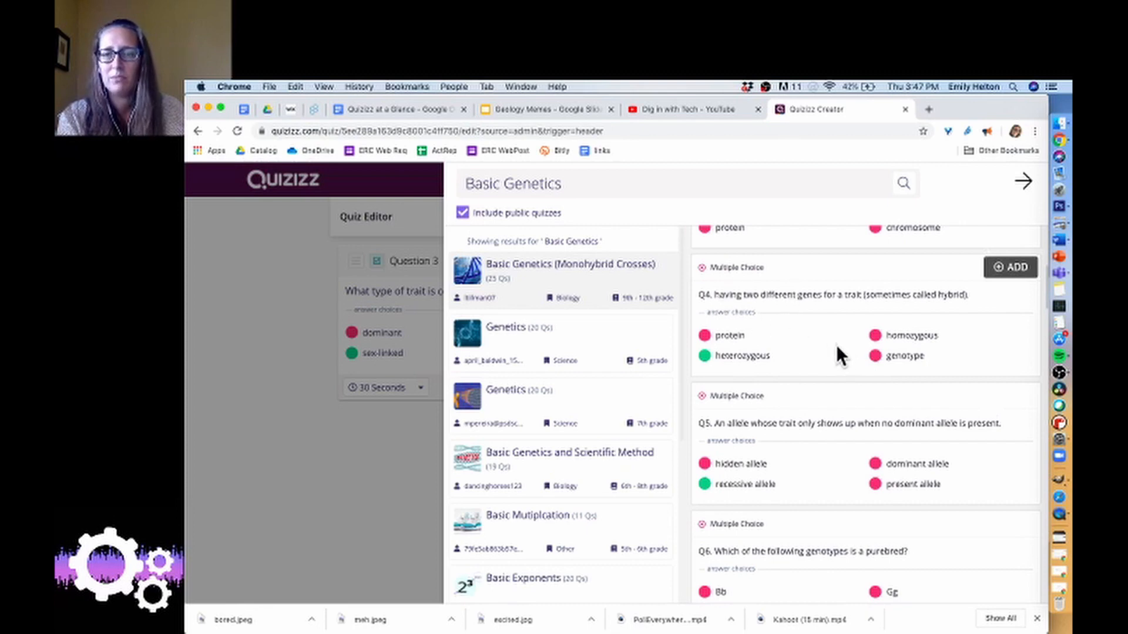
left_click(1009, 268)
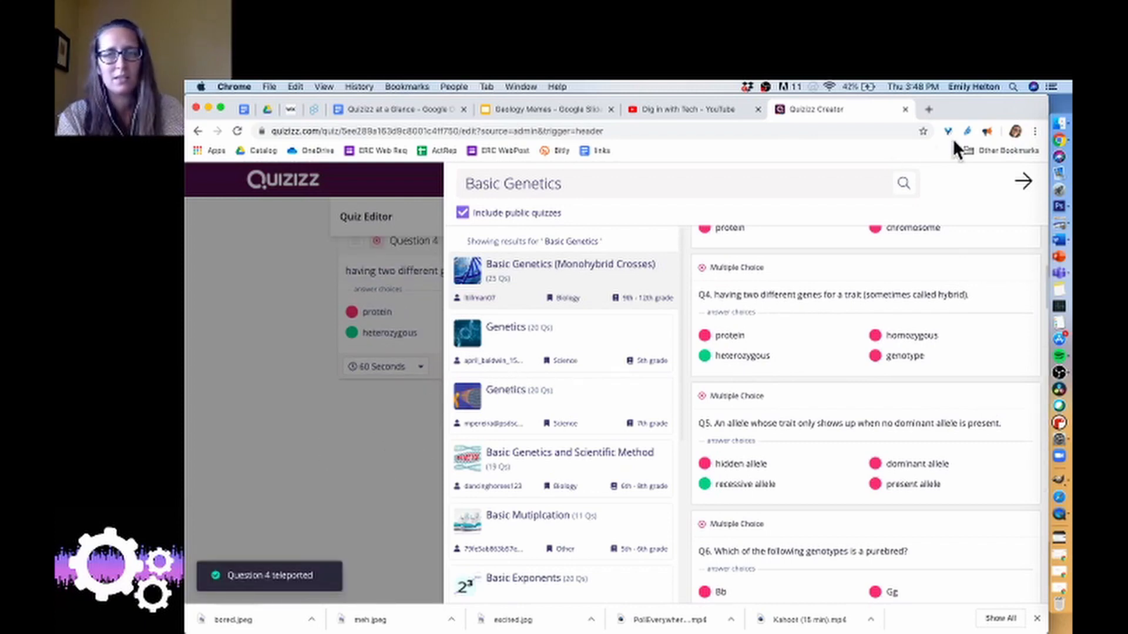
left_click(266, 496)
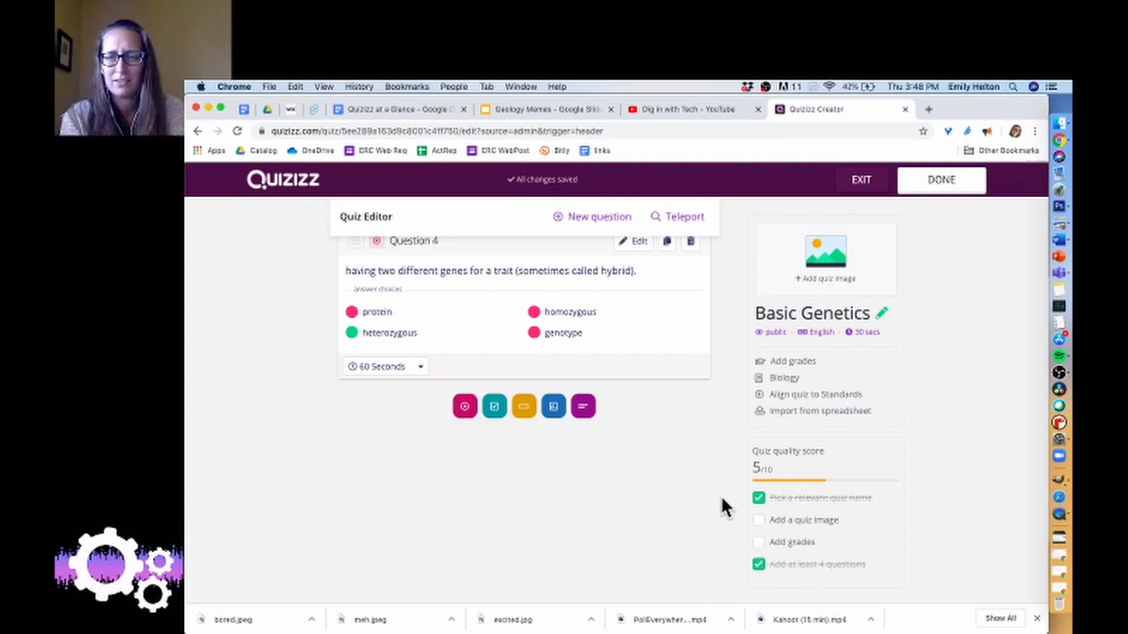
Search Google Images for "genetics meme" in a new browser tab and look through the pictures.
scroll(720, 495, "up", 2)
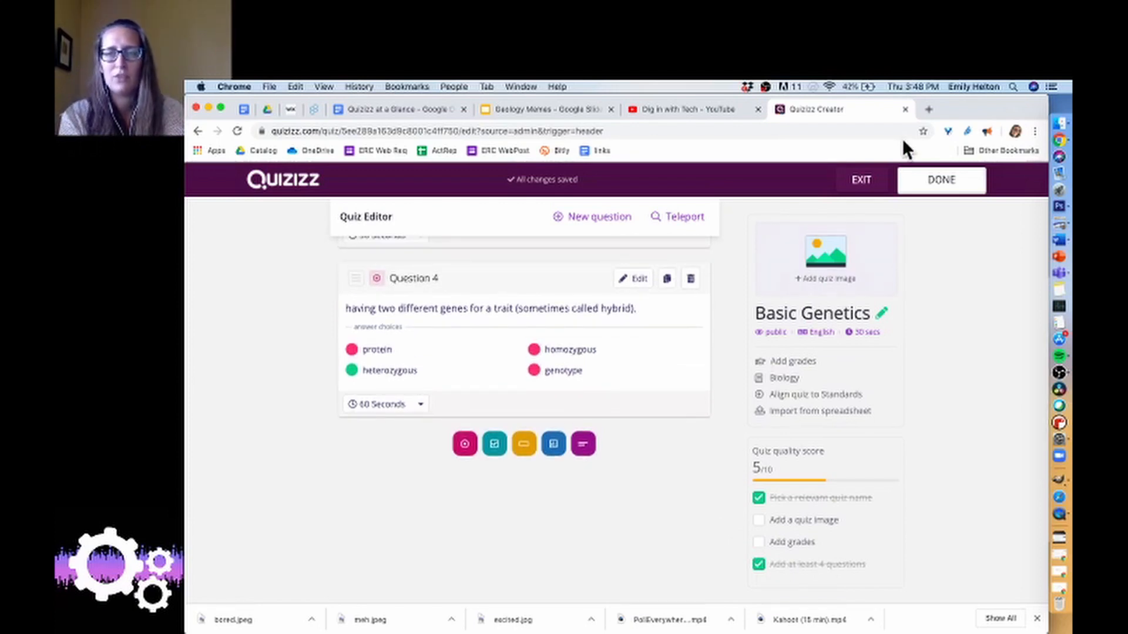
left_click(928, 110)
type("gene")
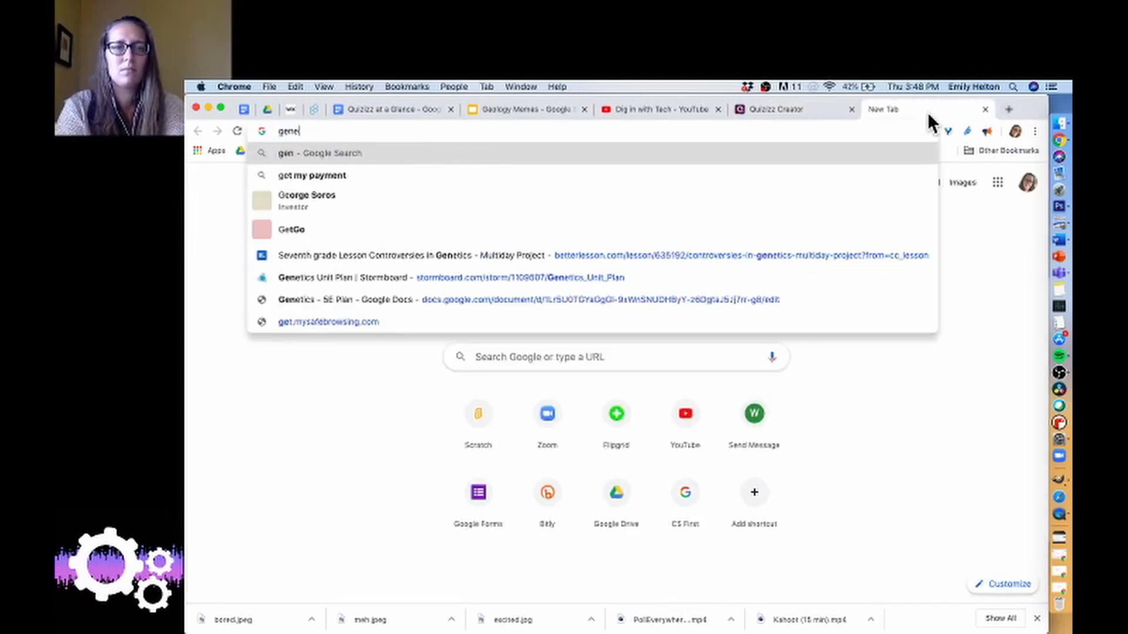
type("tics meme")
key("Return")
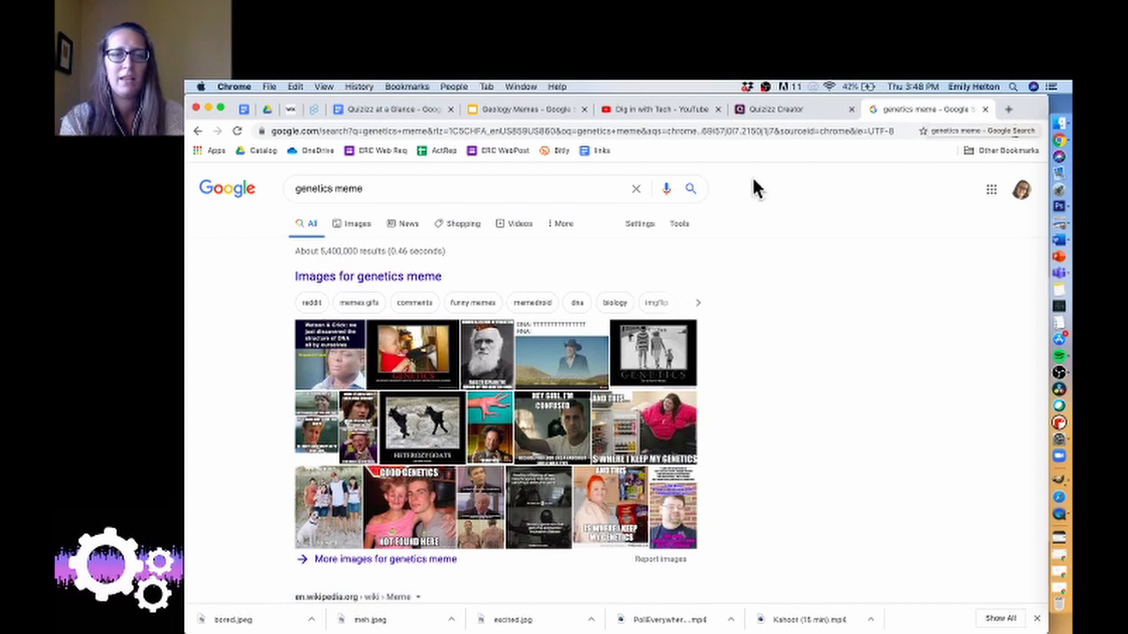
left_click(356, 230)
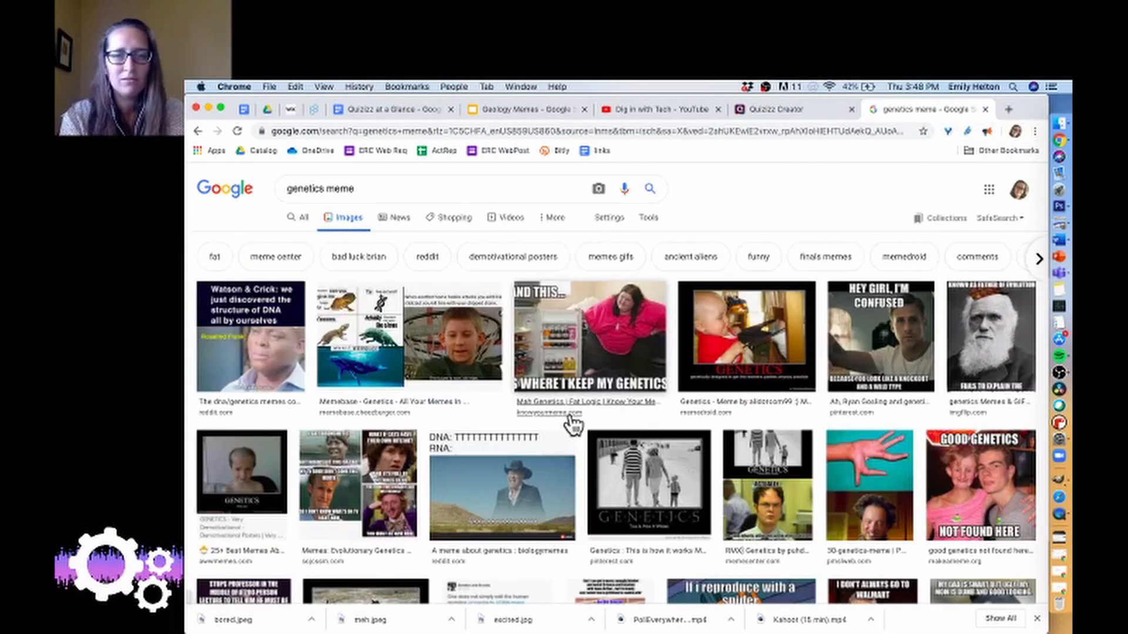
scroll(604, 449, "down", 2)
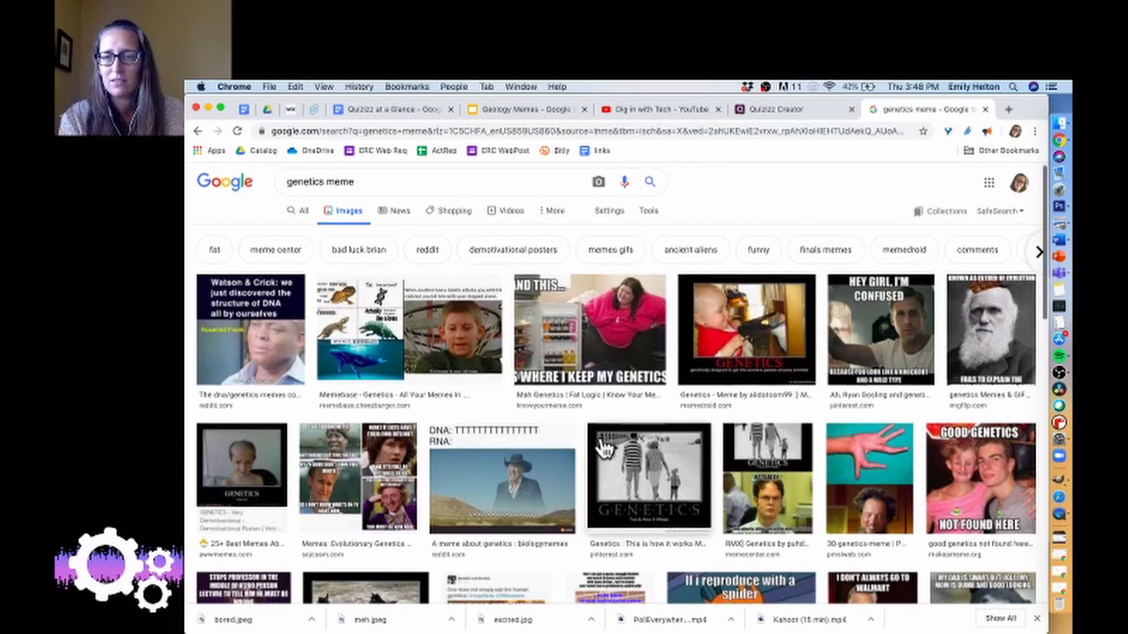
scroll(604, 449, "down", 5)
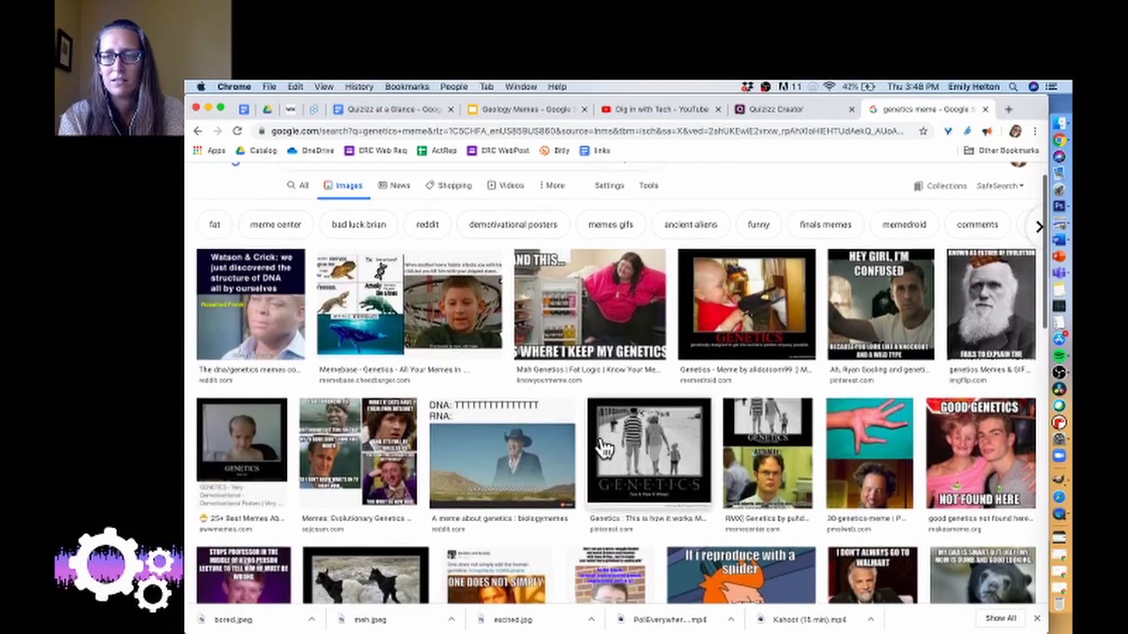
scroll(603, 450, "down", 1)
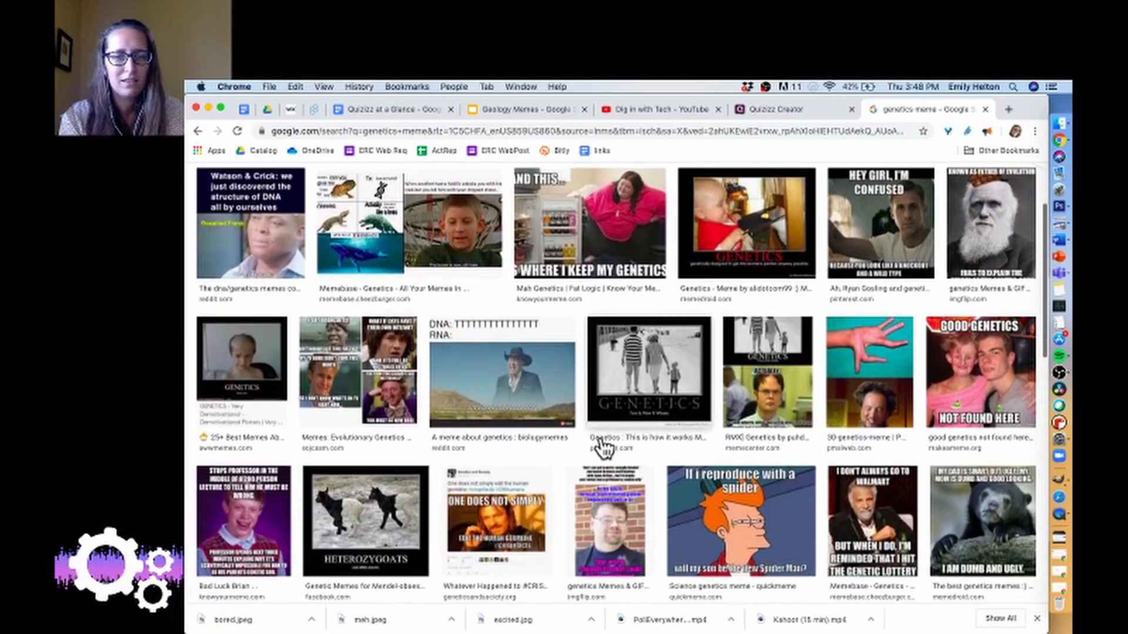
scroll(603, 450, "down", 1)
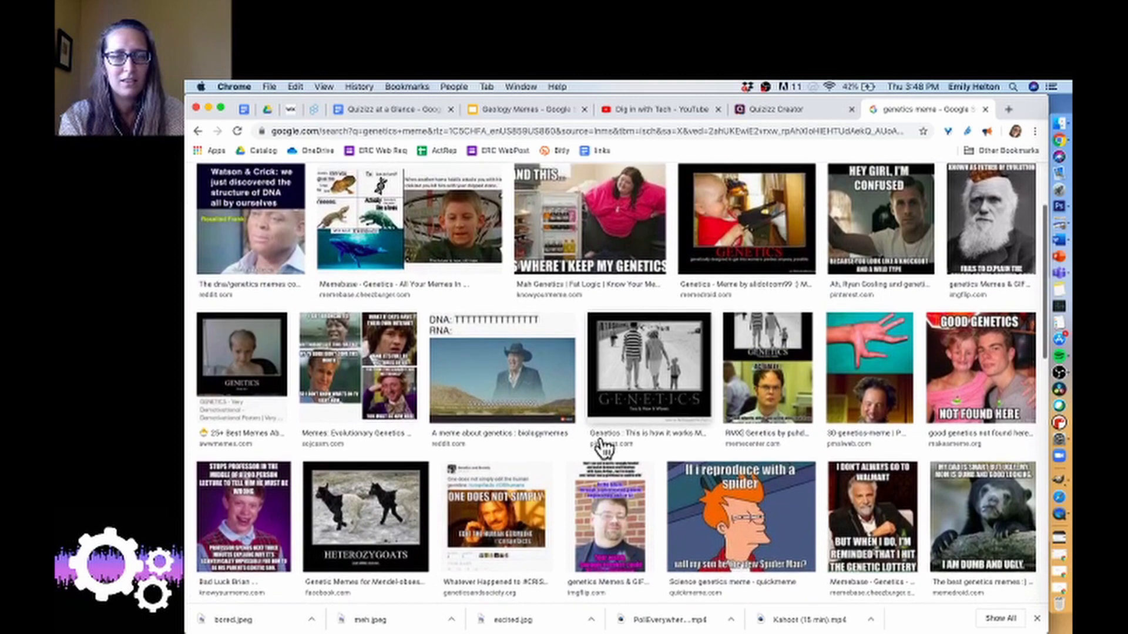
Save the "DNA: TTTT… RNA:" cowboy meme from the image results as a JPEG named "download" in the Temp file folder.
right_click(511, 353)
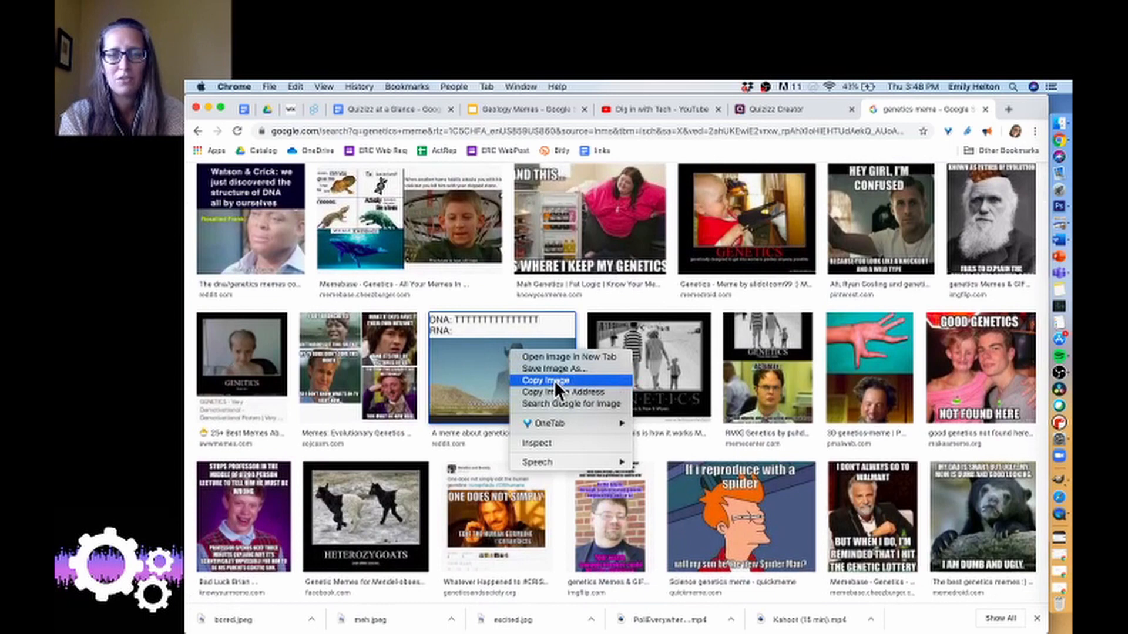
left_click(553, 368)
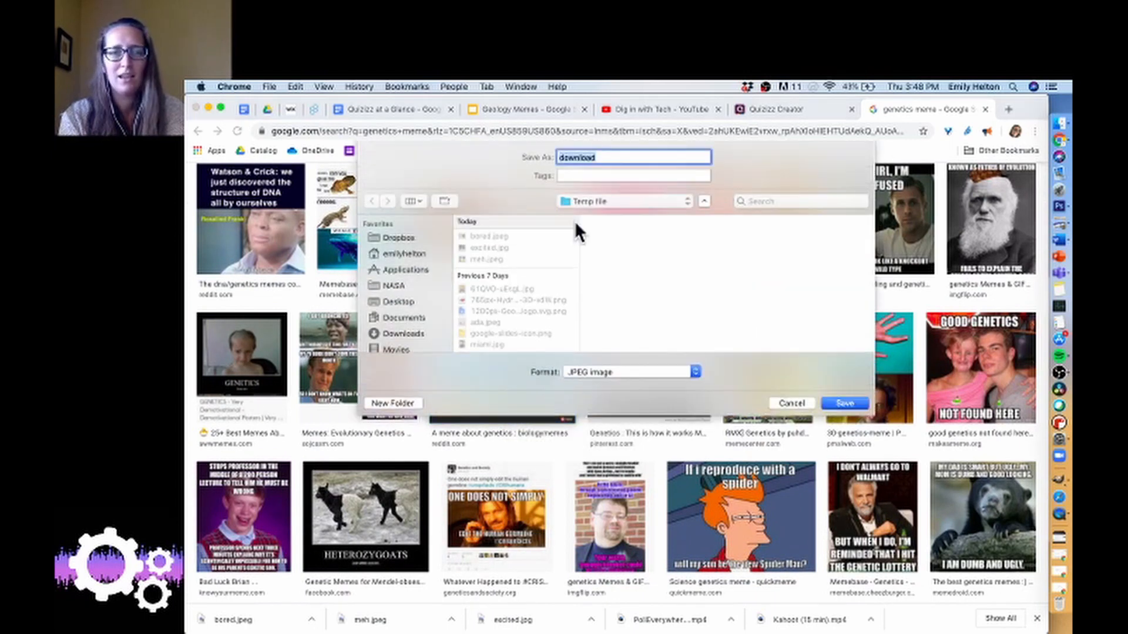
key("Return")
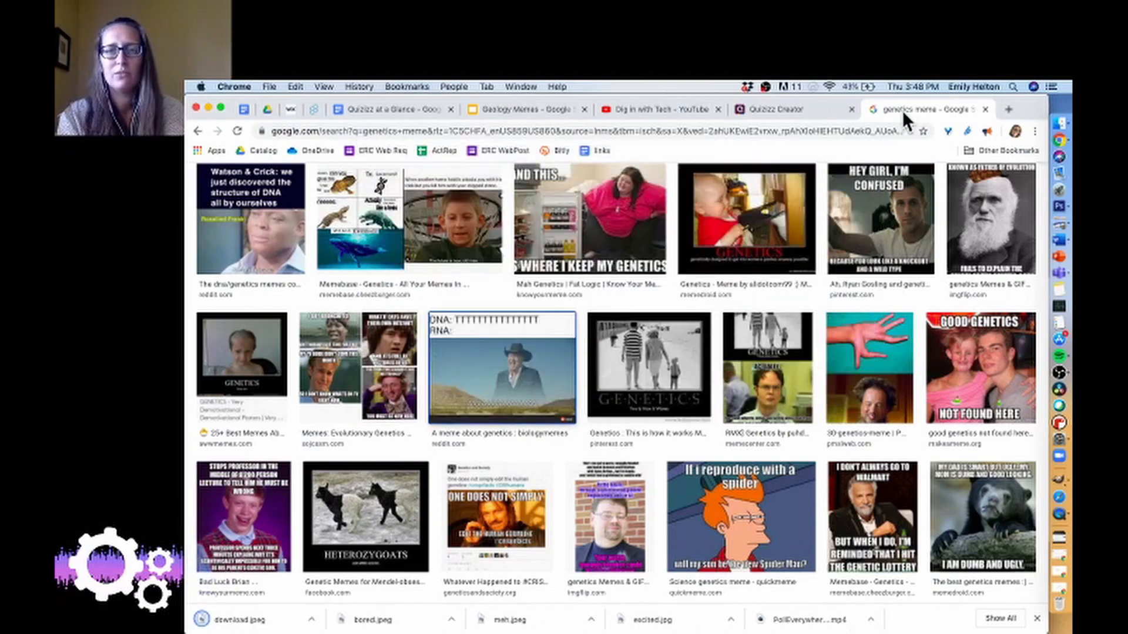
Return to the Basic Genetics quiz and upload download.jpeg from the Desktop's Temp file folder as its title image.
left_click(790, 109)
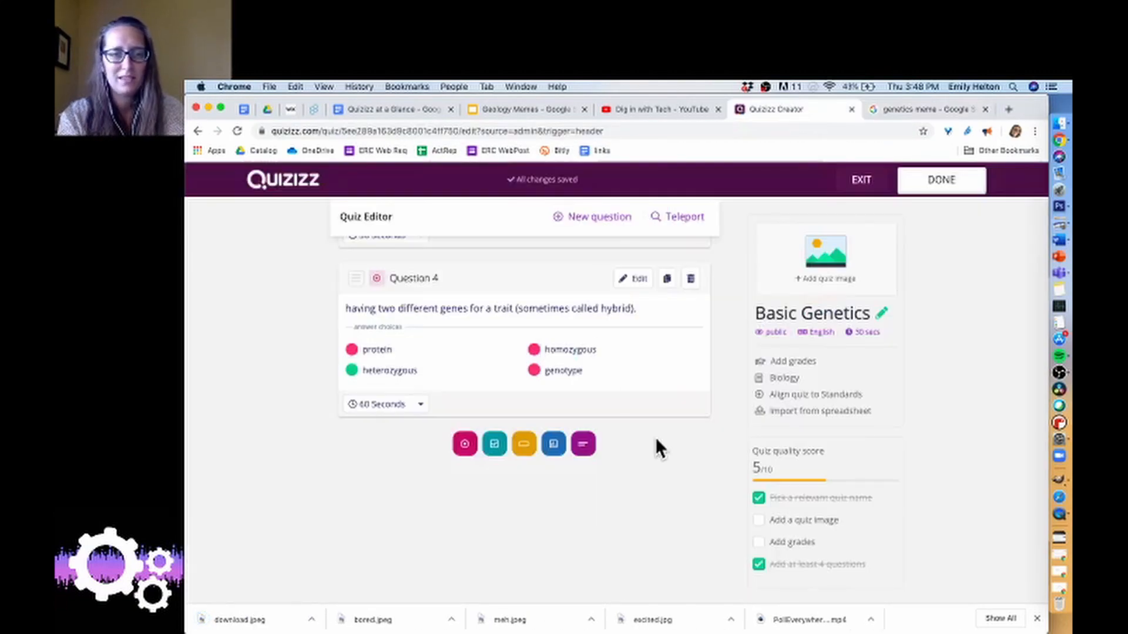
scroll(654, 437, "up", 1)
left_click(840, 267)
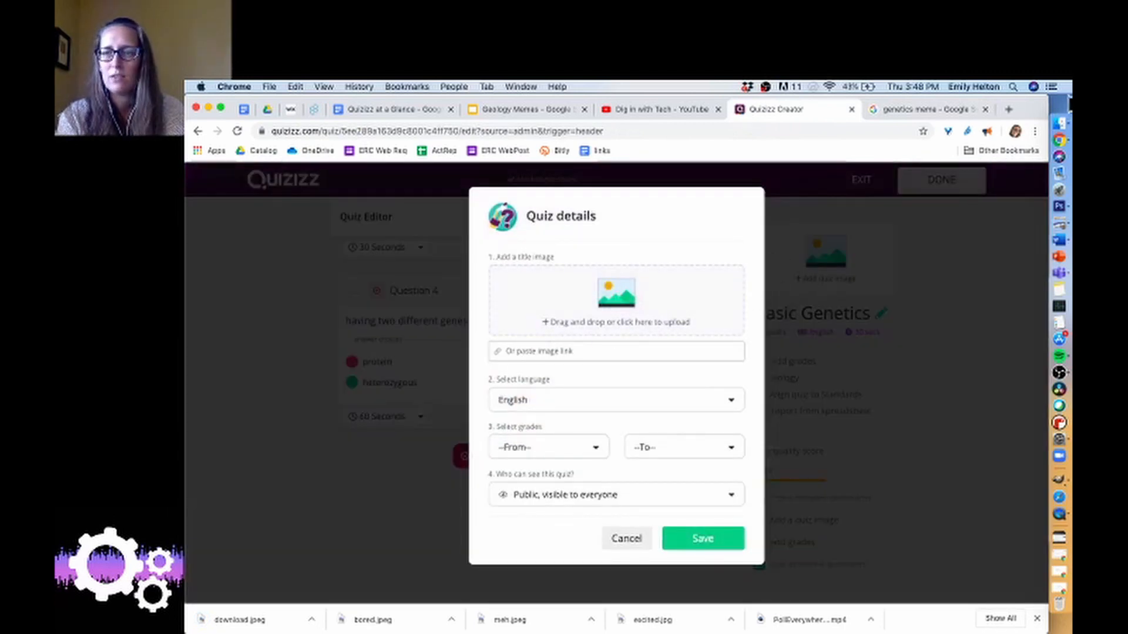
left_click(1060, 124)
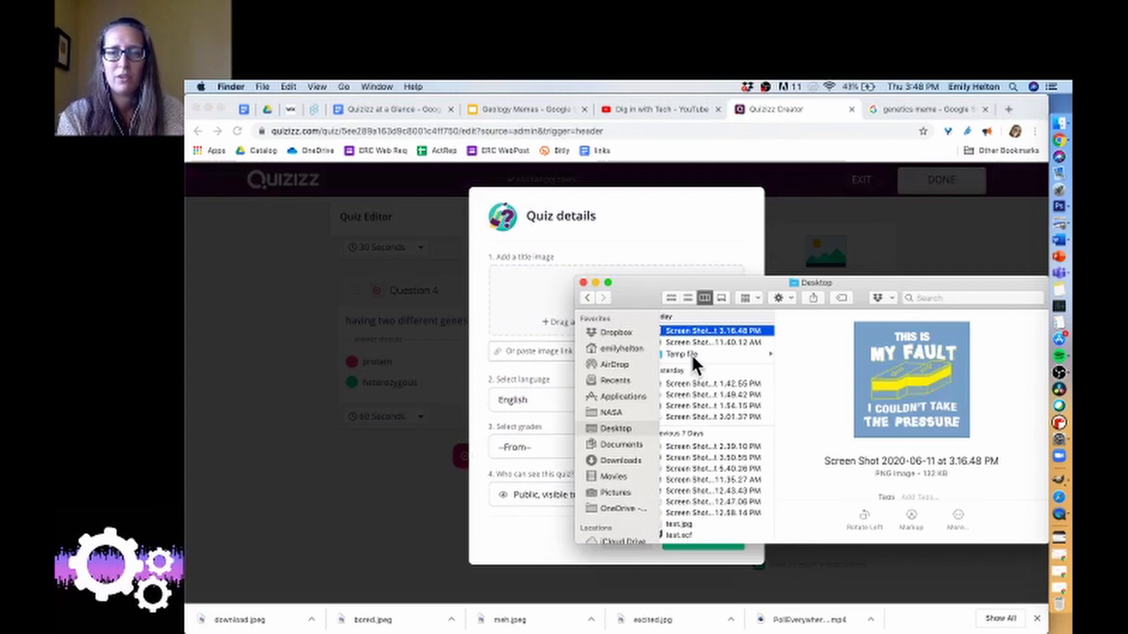
left_click(692, 354)
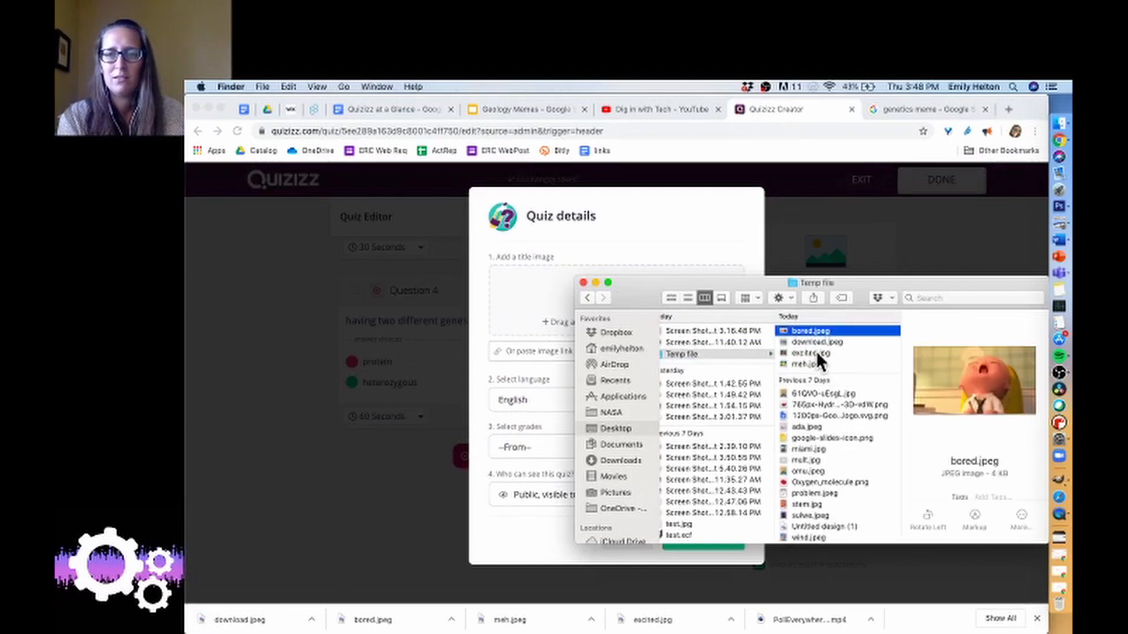
left_click(814, 342)
left_click_drag(814, 343, 546, 315)
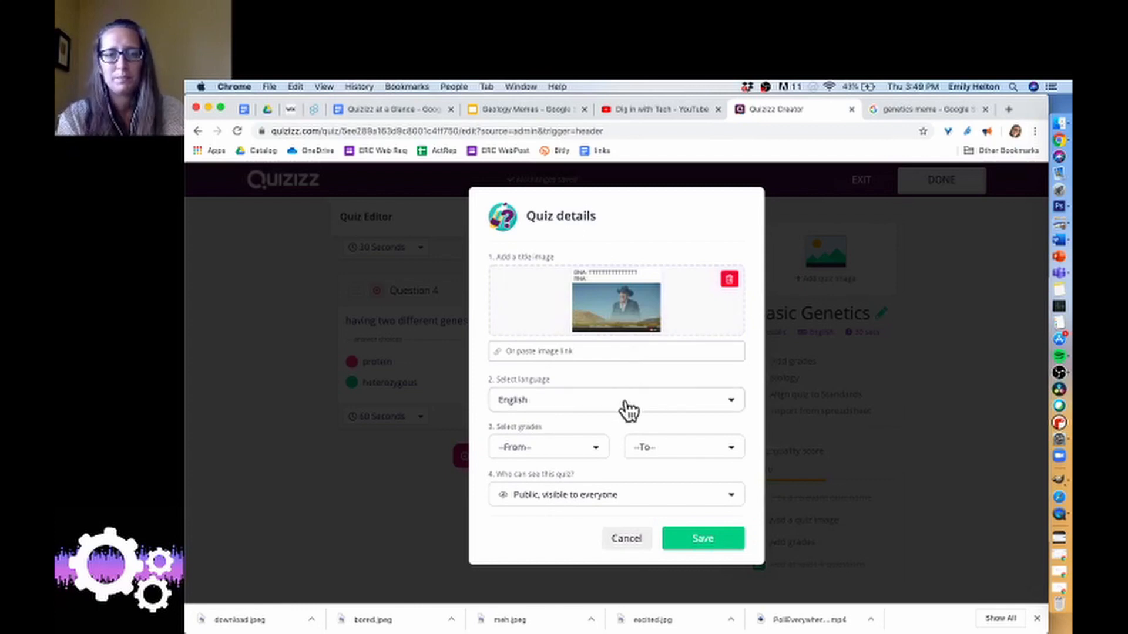
Set the quiz's grade range from 8th to 10th.
left_click(565, 453)
scroll(532, 541, "down", 2)
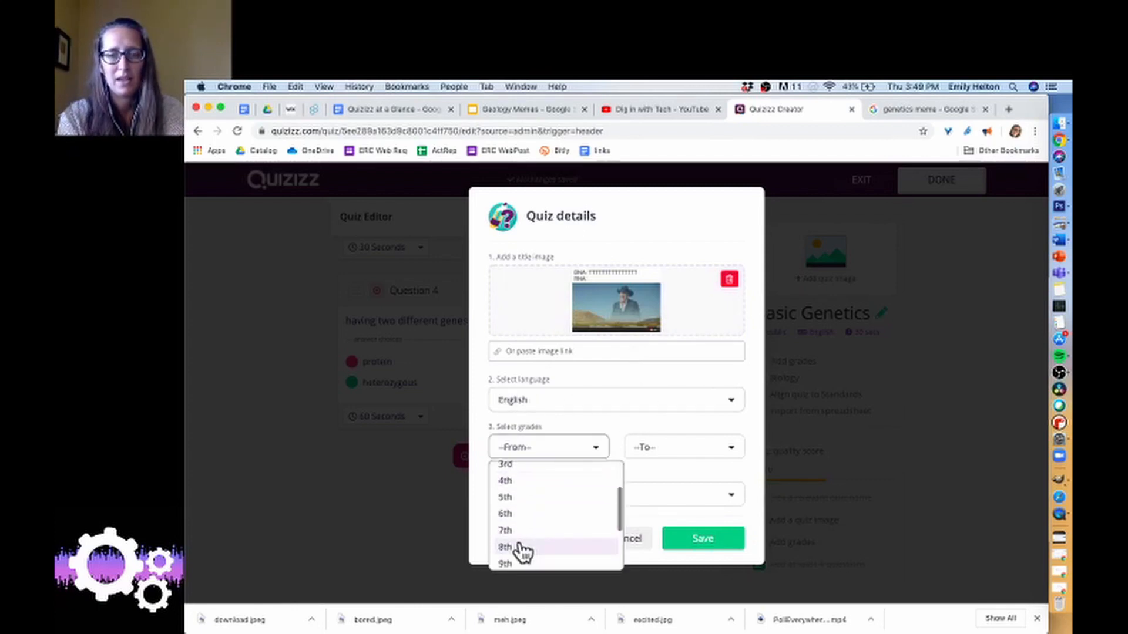
left_click(523, 548)
left_click(668, 456)
scroll(681, 561, "down", 5)
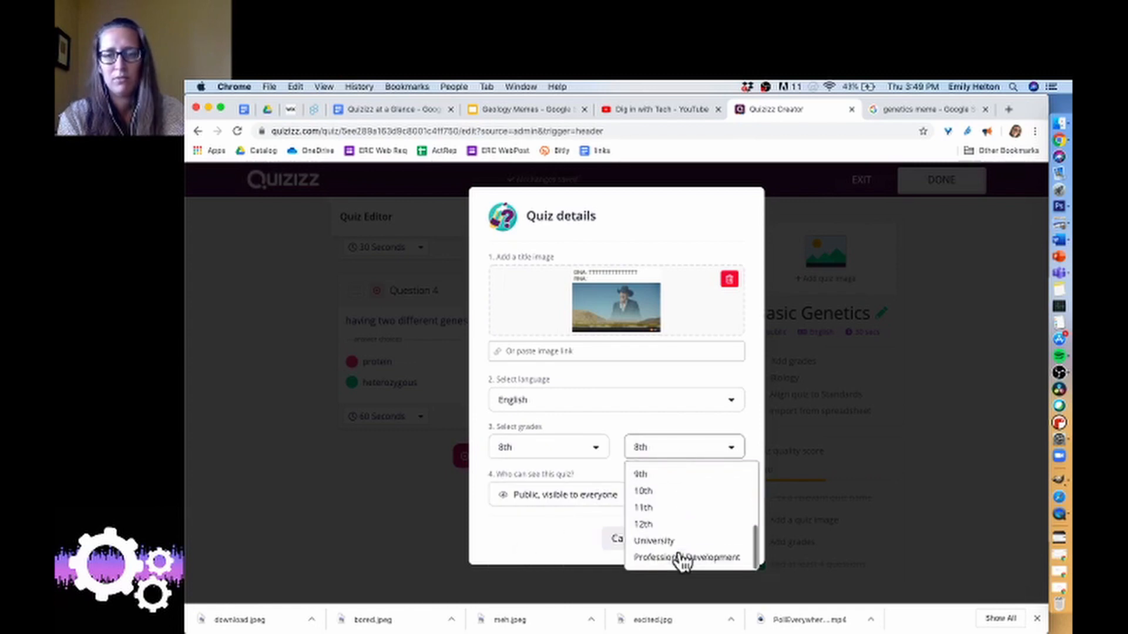
left_click(673, 494)
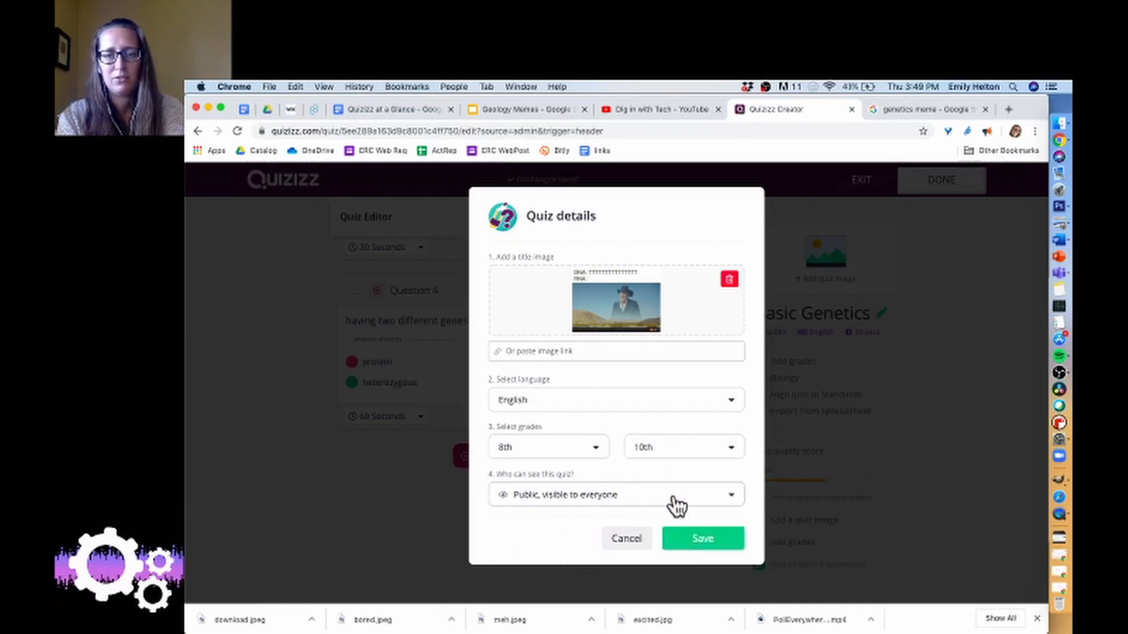
Save the quiz details with visibility kept at "Public, visible to everyone" and finish the quiz.
left_click(570, 498)
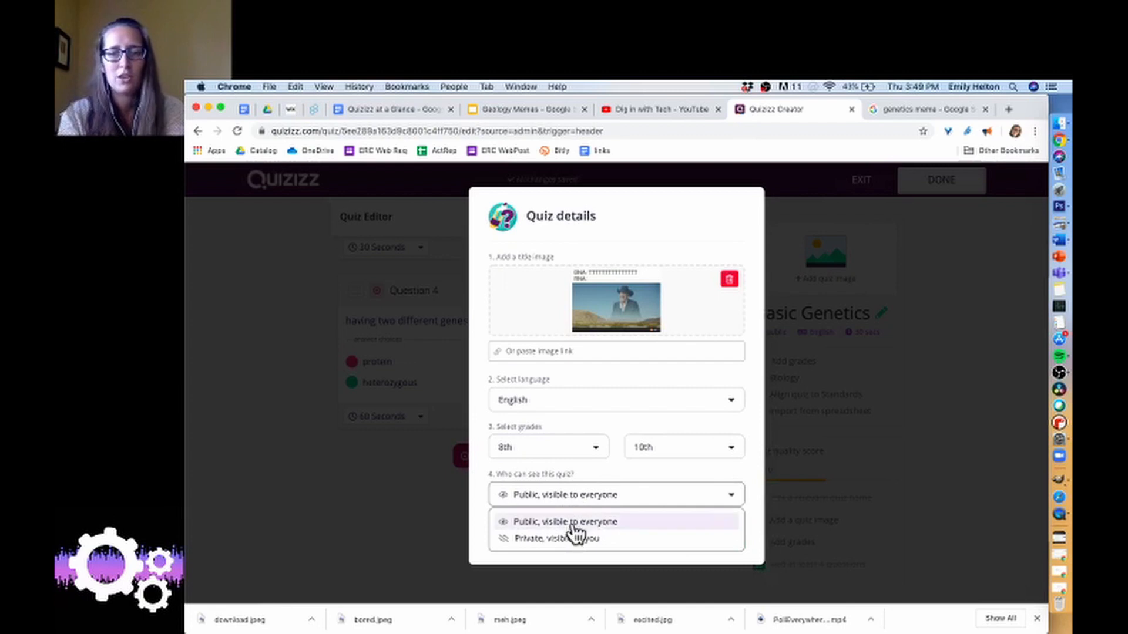
left_click(653, 495)
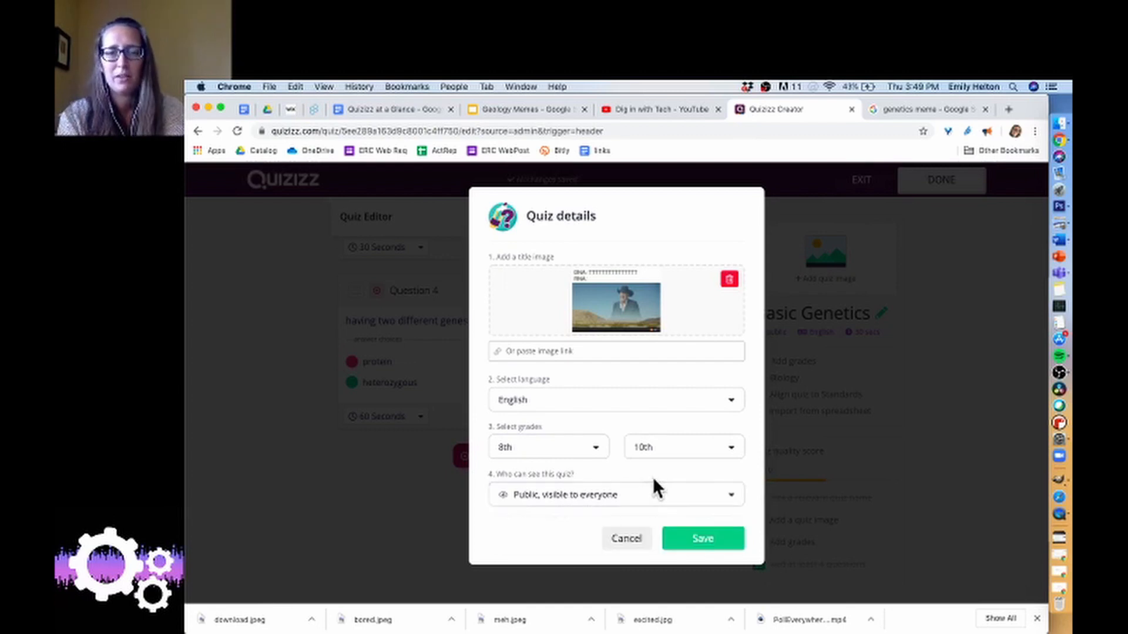
left_click(703, 547)
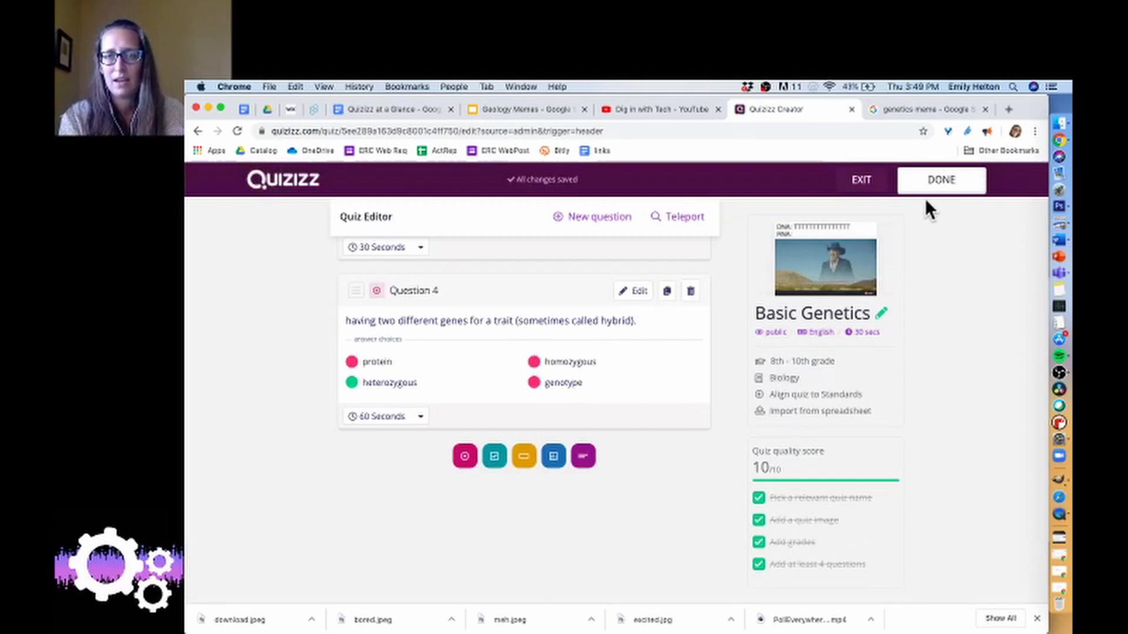
left_click(939, 185)
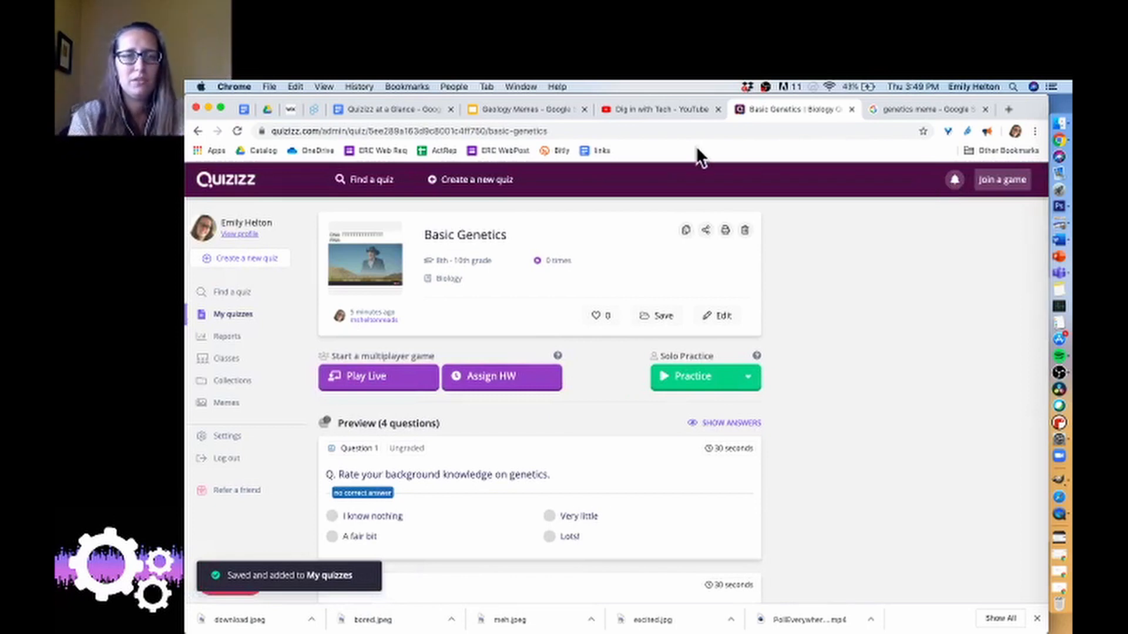
Open the Demo quiz from the own quizzes and preview its first poll question with picture answers.
left_click(242, 316)
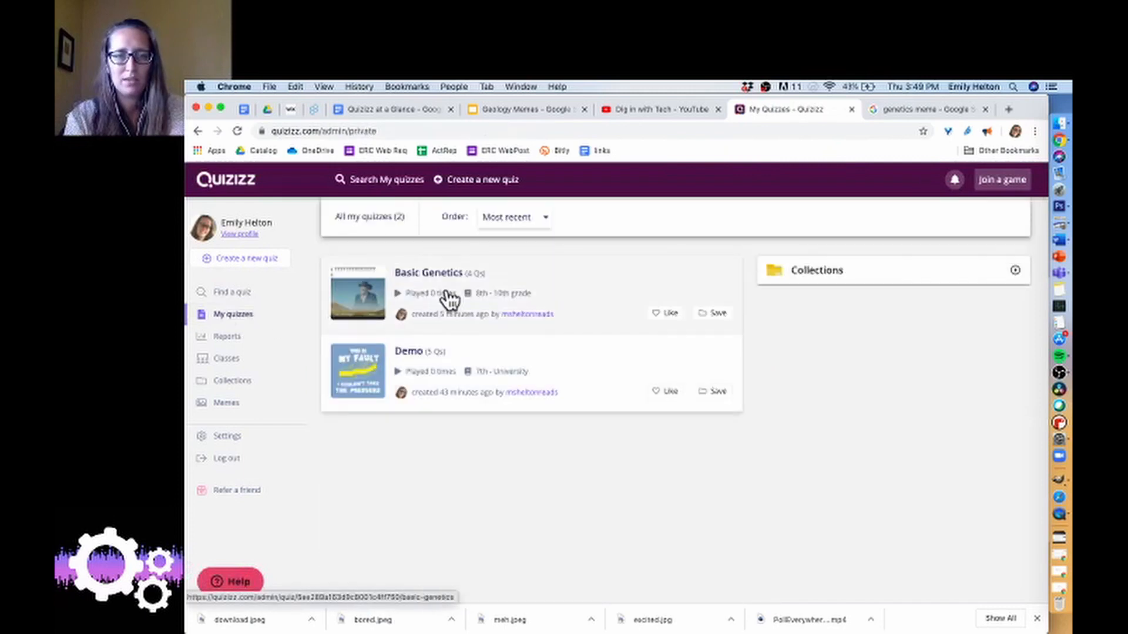
left_click(435, 361)
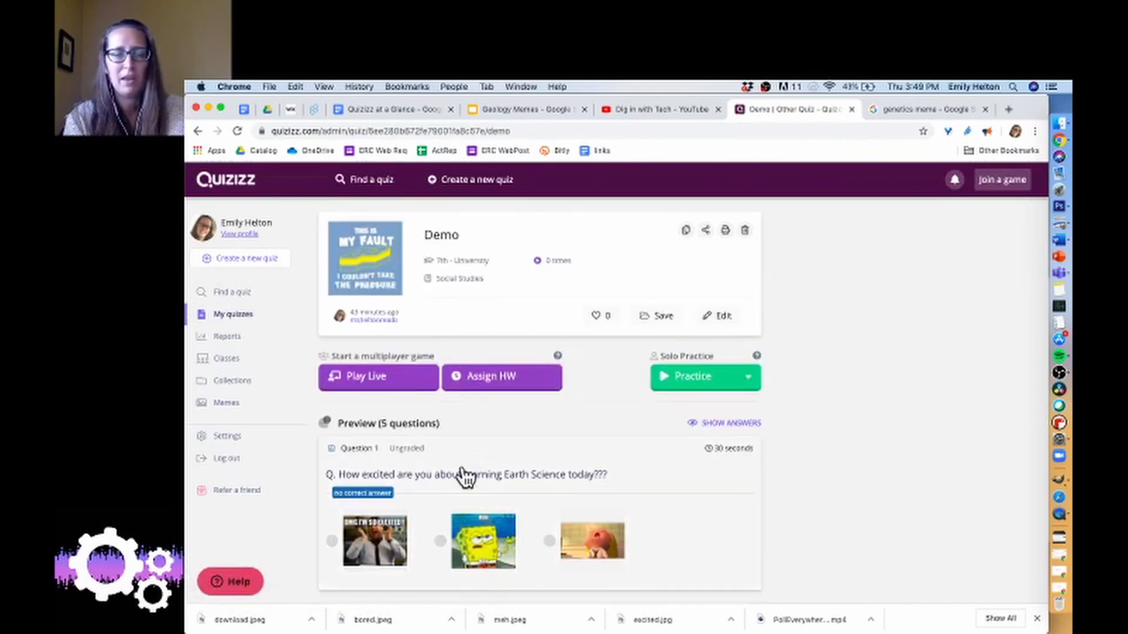
scroll(464, 476, "down", 3)
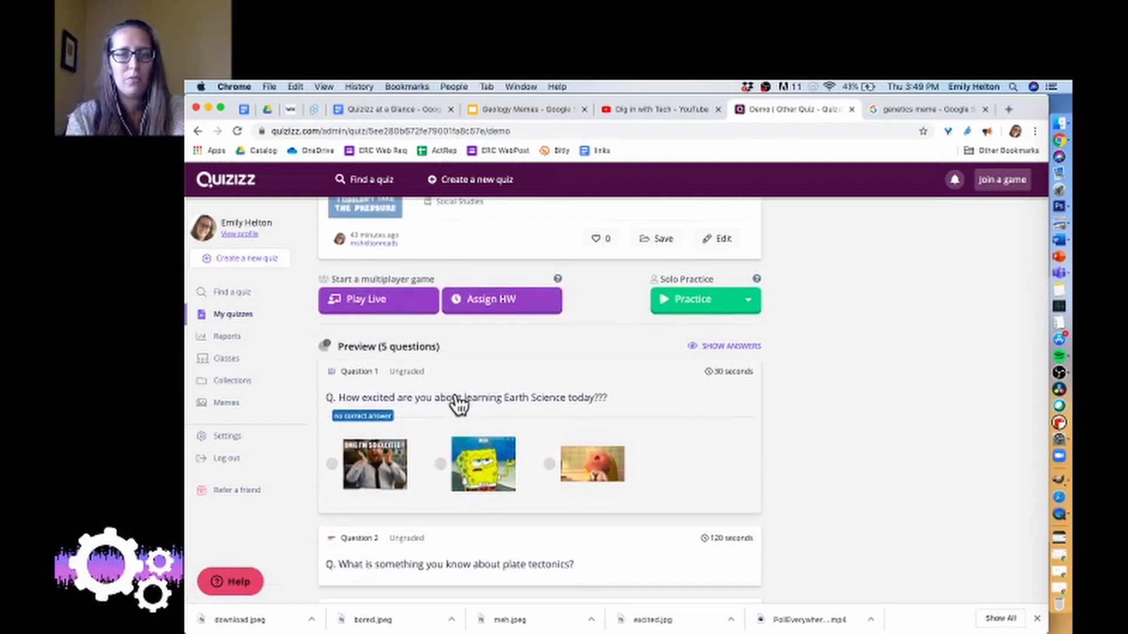
left_click(458, 404)
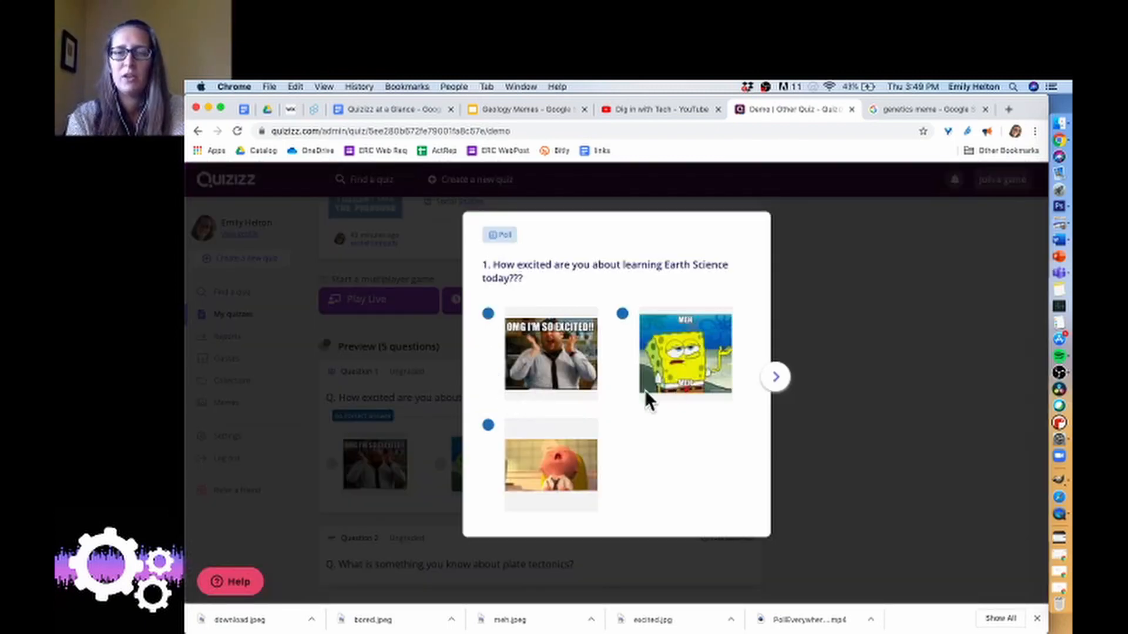
left_click(798, 434)
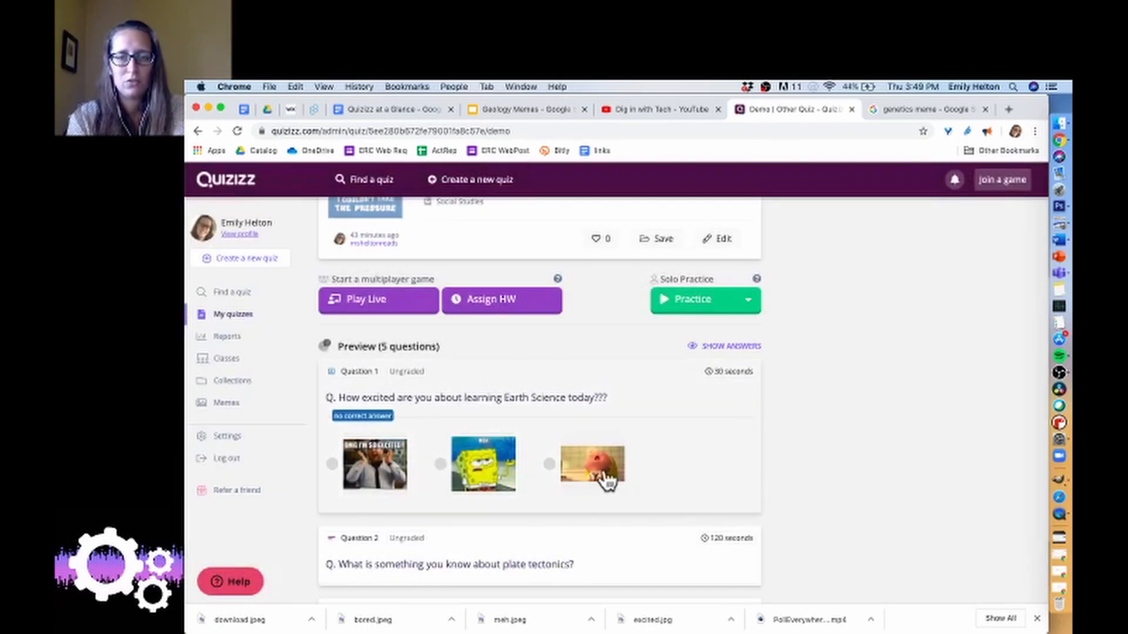
scroll(581, 326, "up", 3)
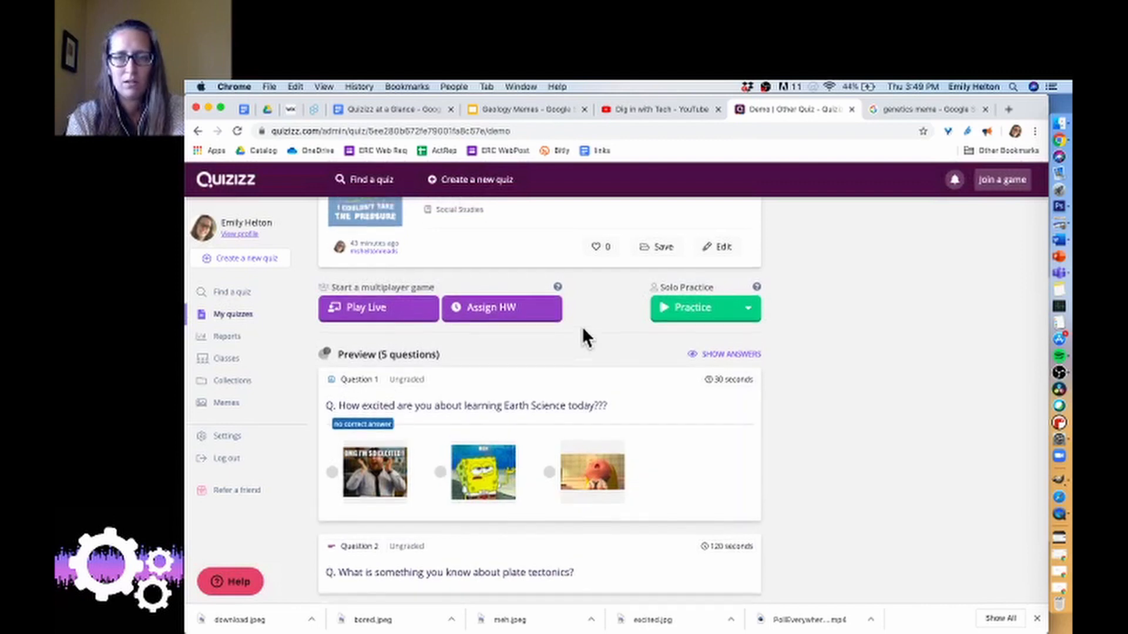
Add a fourth answer option to the Demo quiz's first question and open the image upload for it, leaving without an image.
left_click(727, 317)
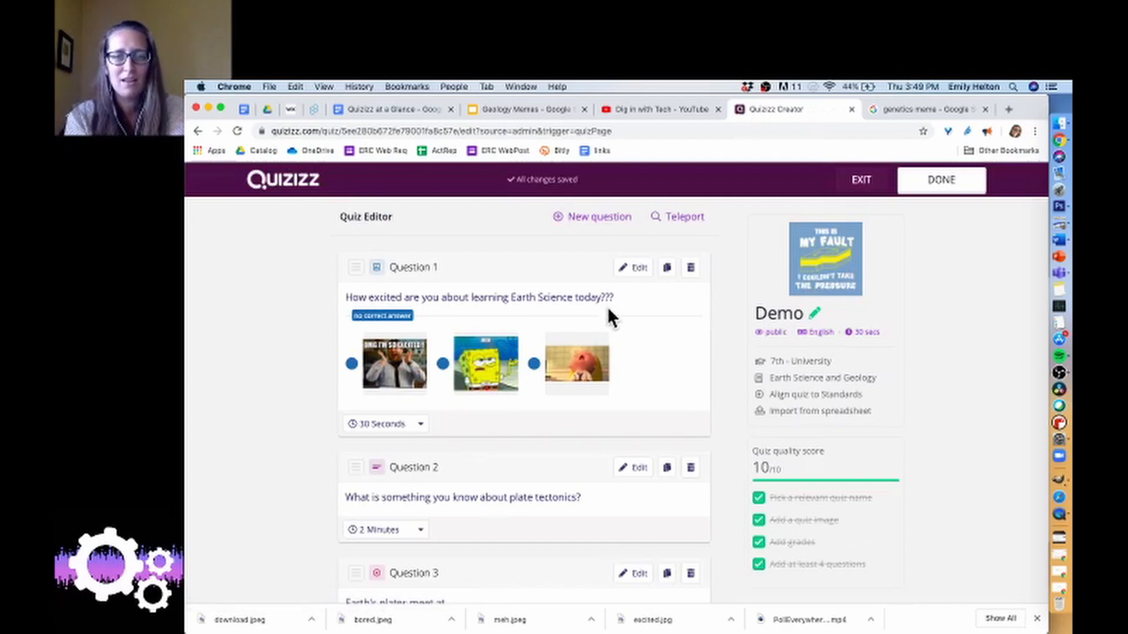
left_click(628, 271)
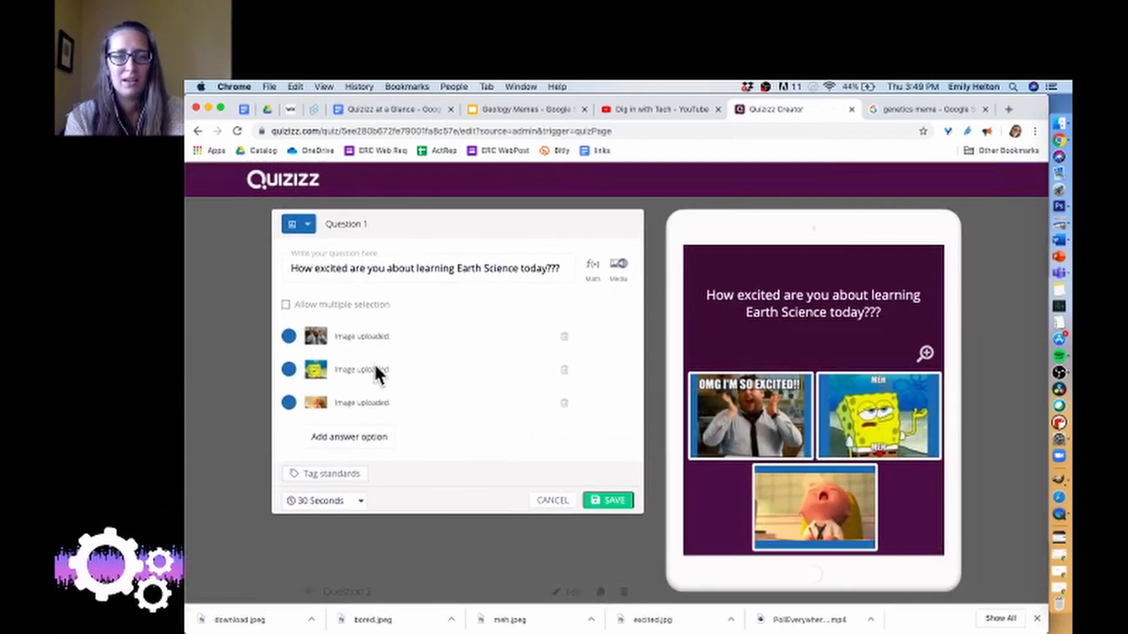
left_click(371, 440)
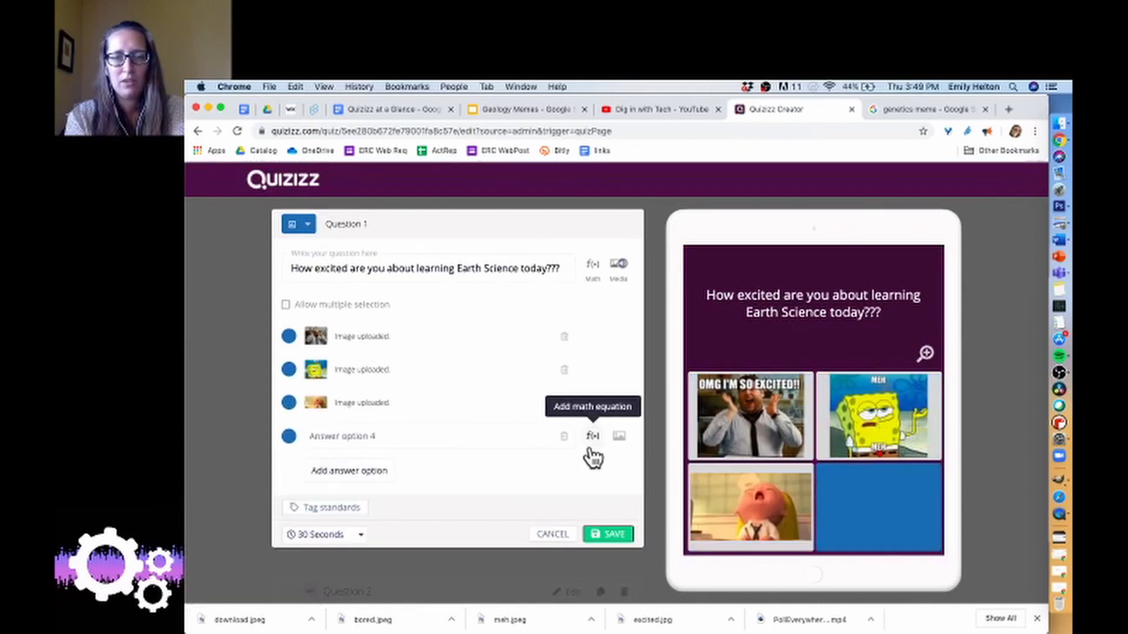
left_click(620, 438)
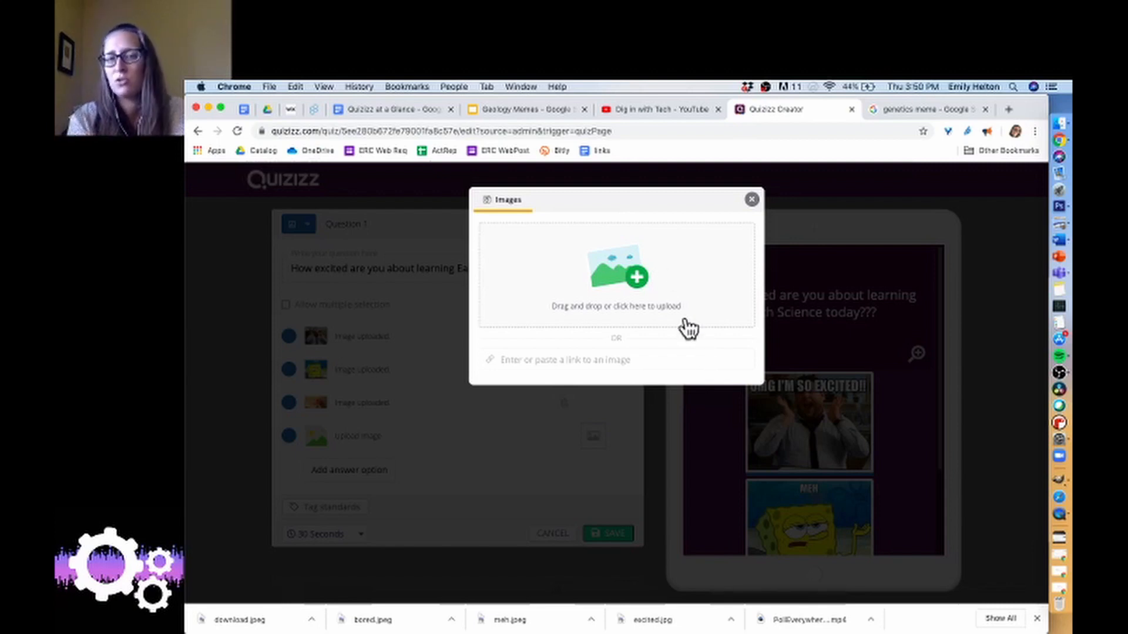
left_click(751, 201)
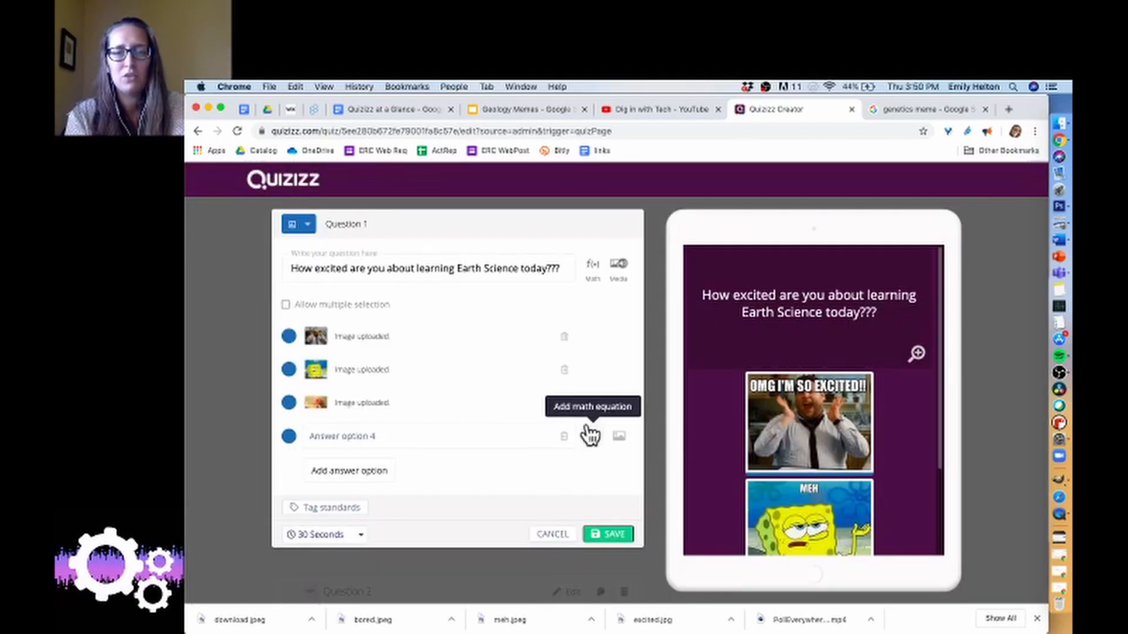
Delete the empty fourth answer option, then save the question and finish the Demo quiz.
left_click(568, 436)
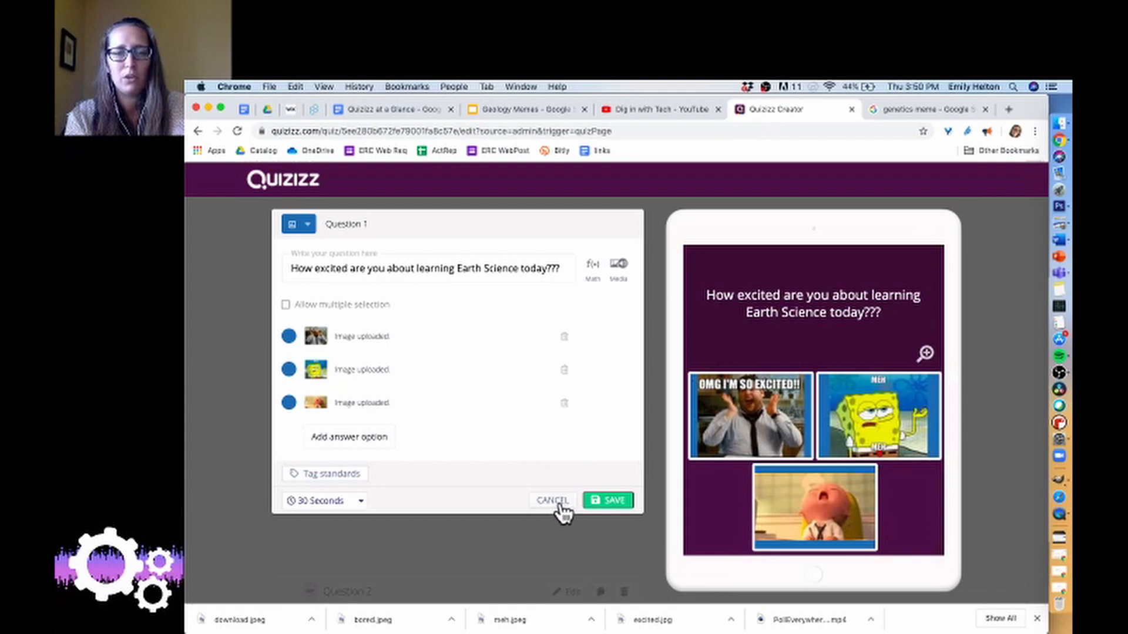
left_click(607, 506)
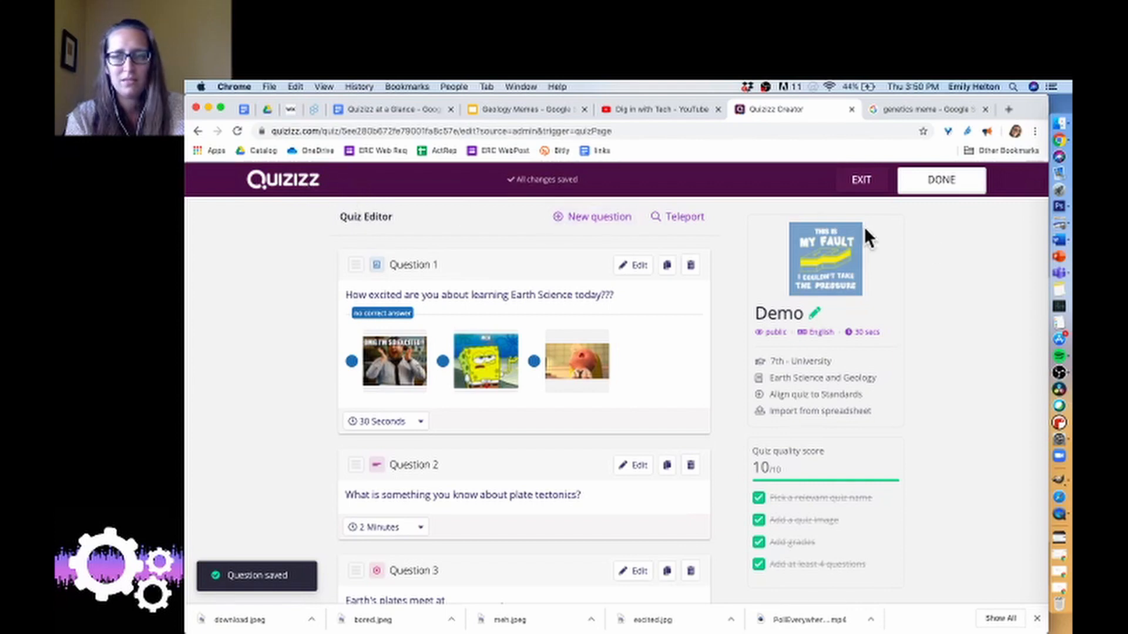
left_click(941, 184)
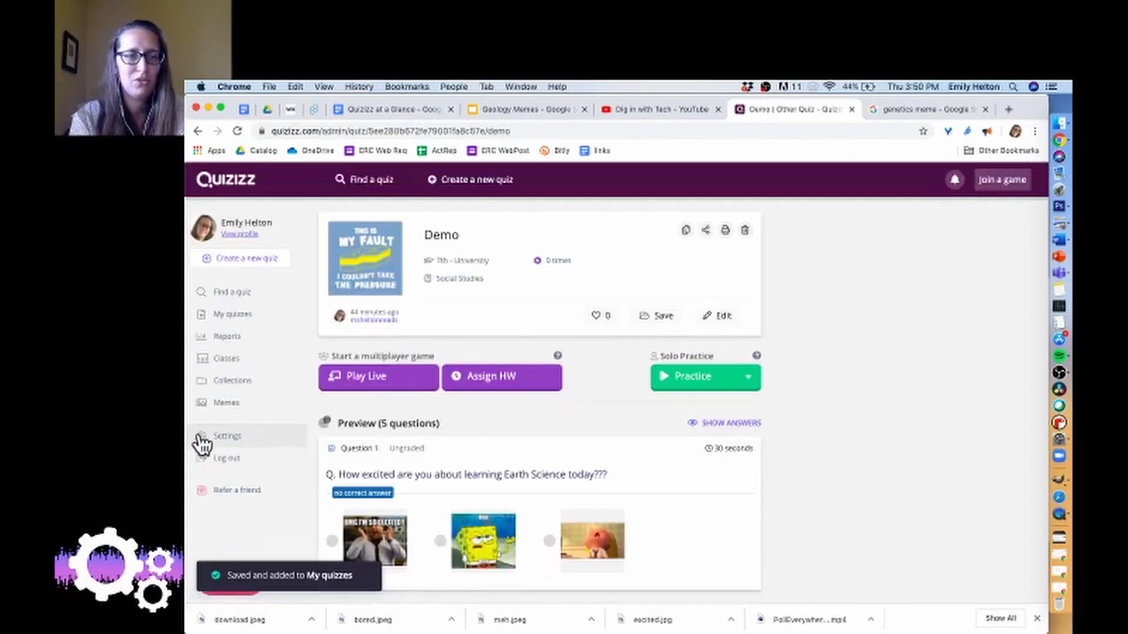
Open the Geosphere meme set and view its sections for correct and incorrect memes.
left_click(226, 409)
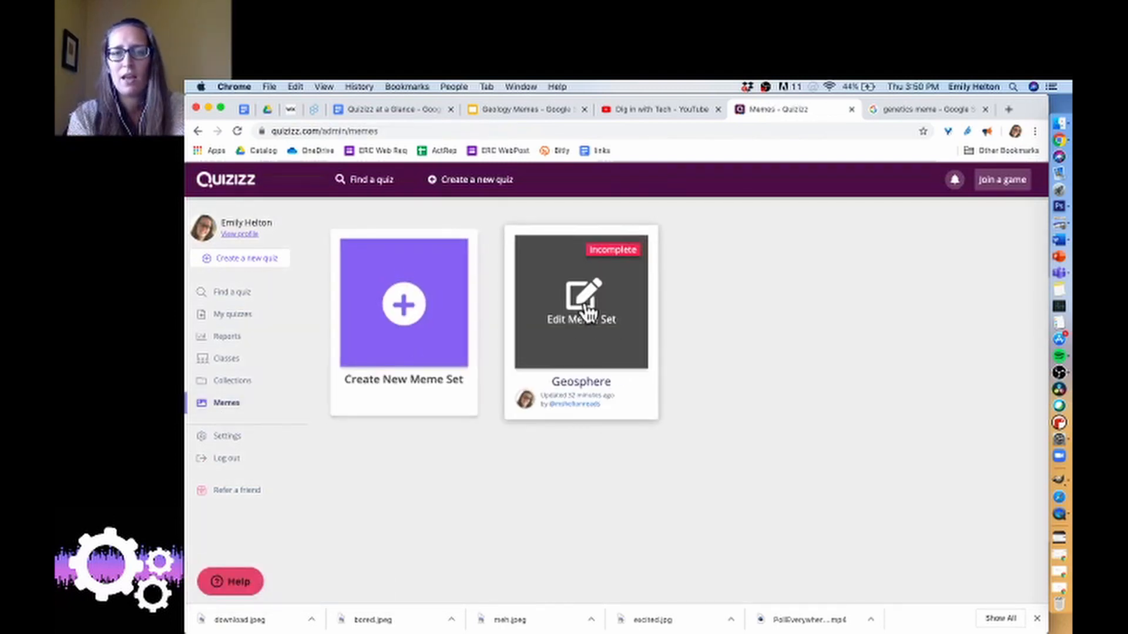
left_click(581, 329)
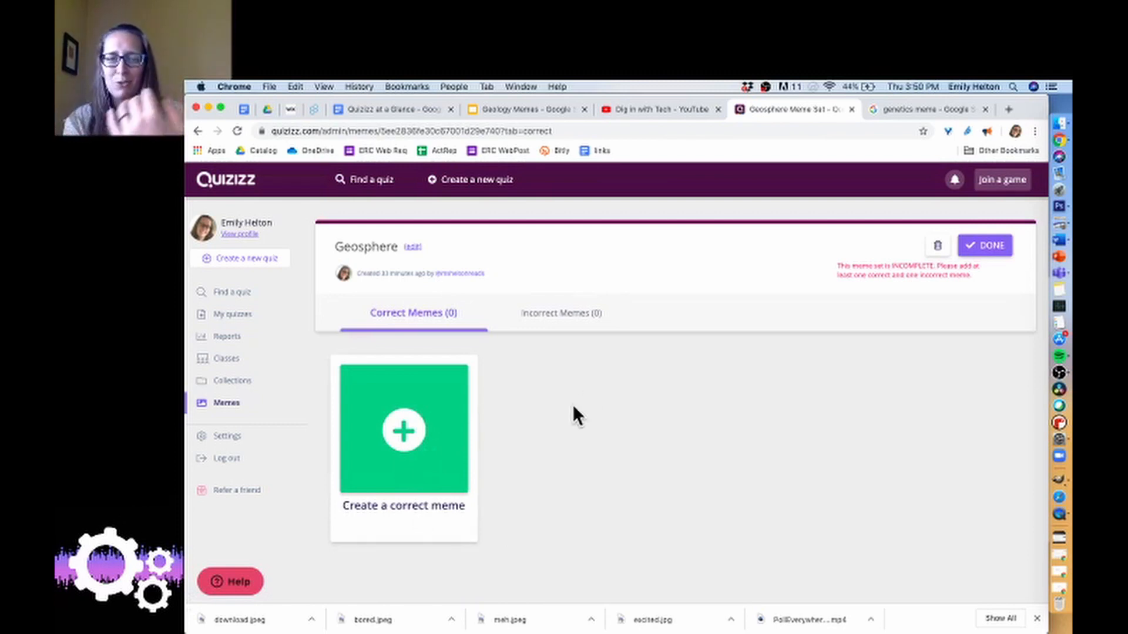
left_click(555, 306)
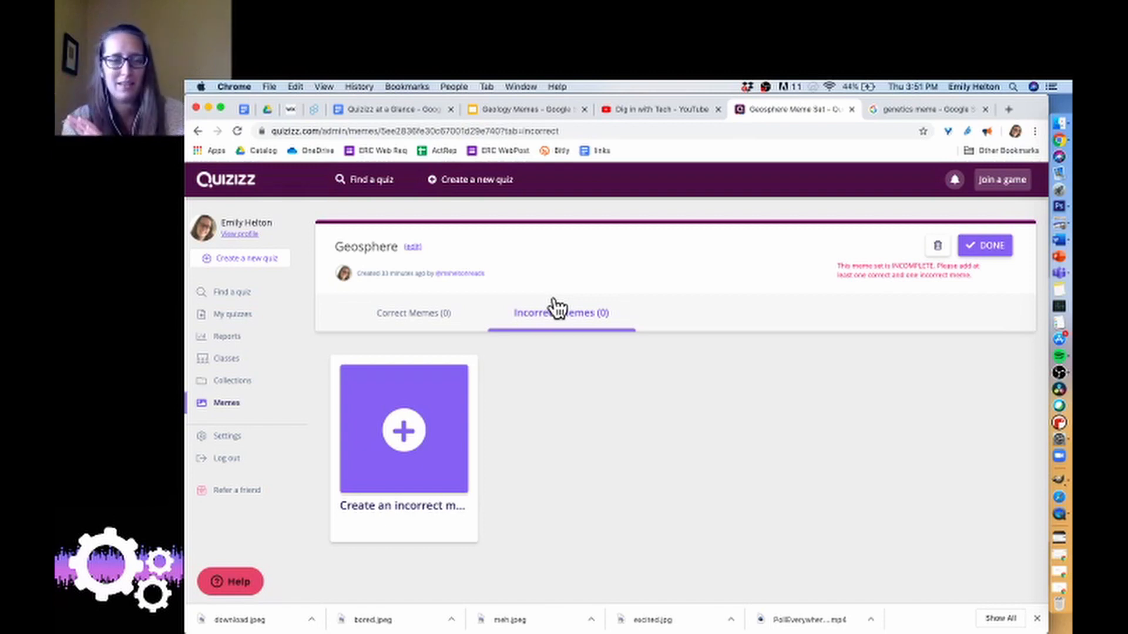
Open the Demo quiz from the own quizzes, start assigning it as homework, and set its completion date to Jul 10th.
left_click(251, 317)
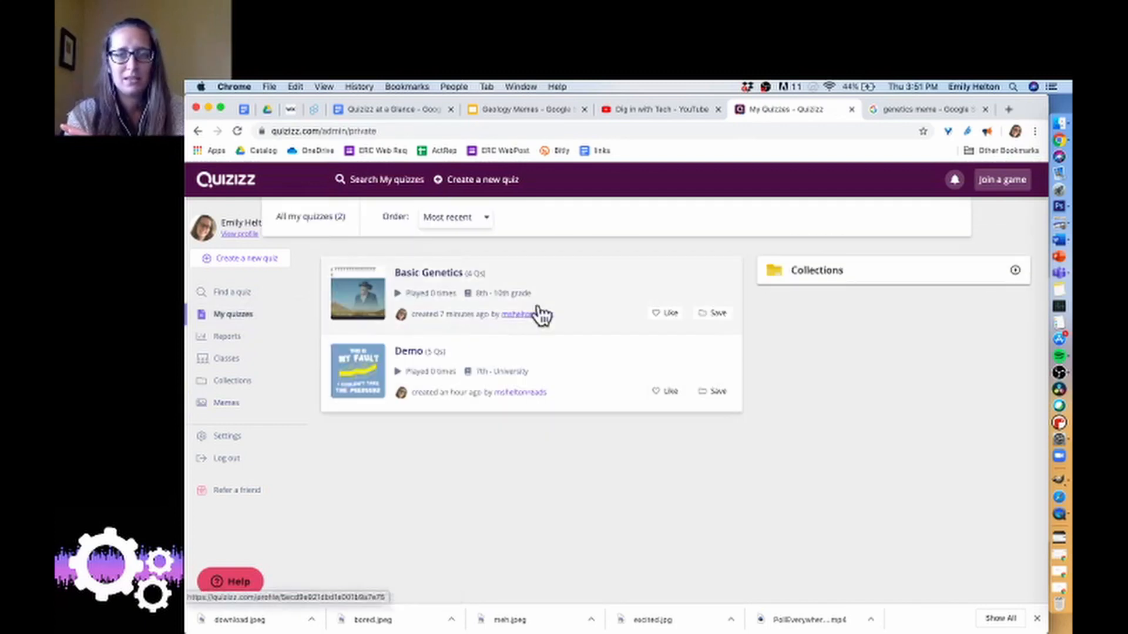
left_click(564, 394)
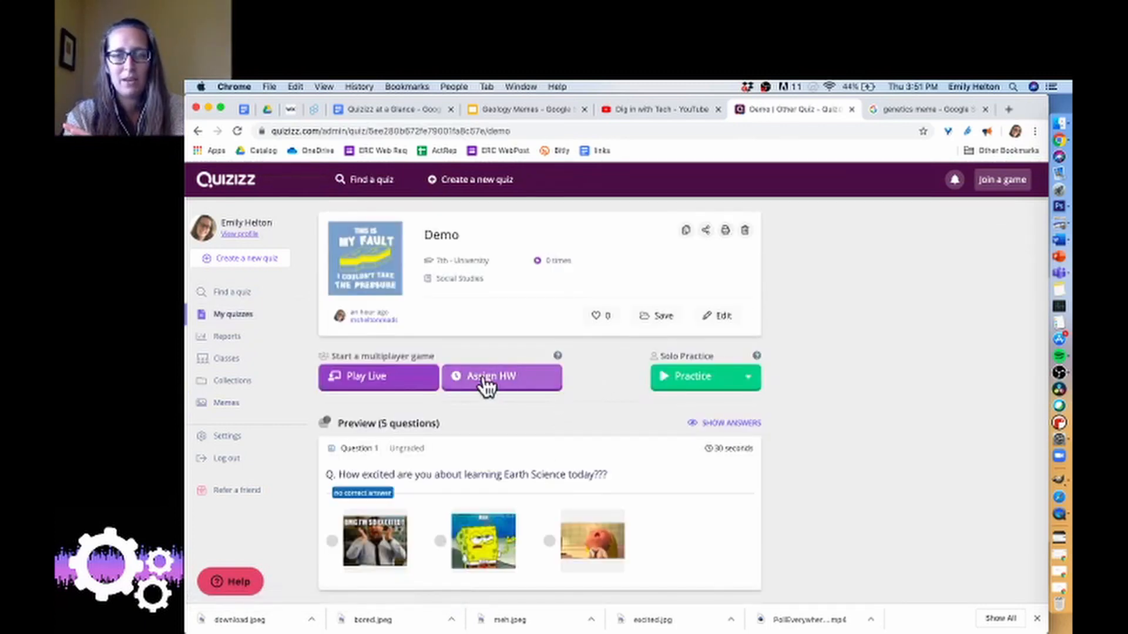
left_click(484, 379)
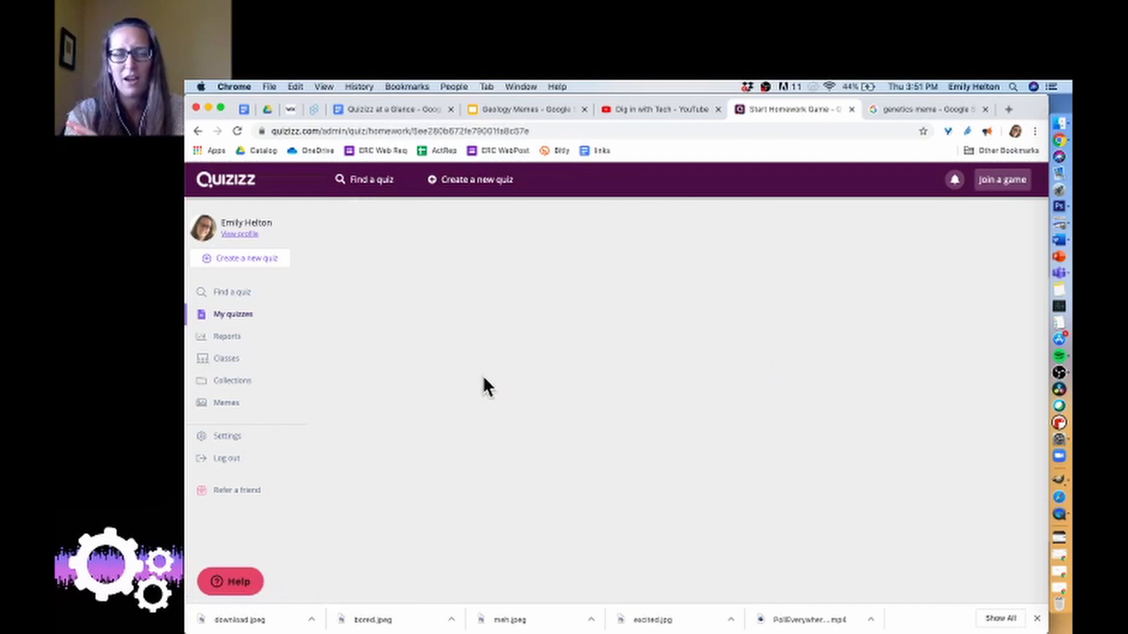
left_click(675, 306)
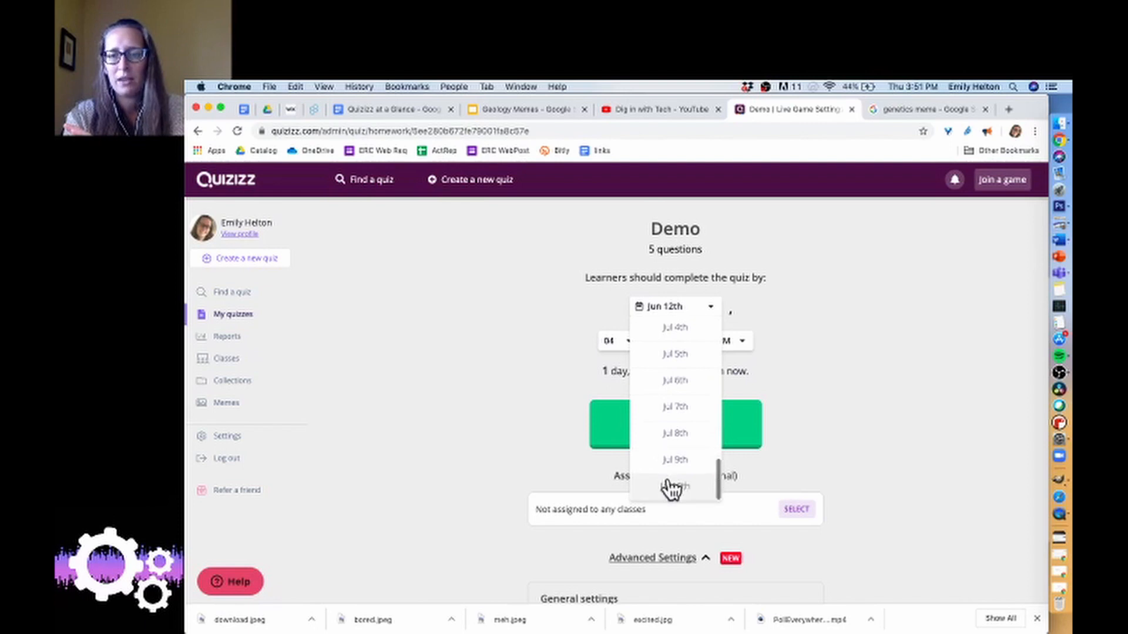
left_click(673, 492)
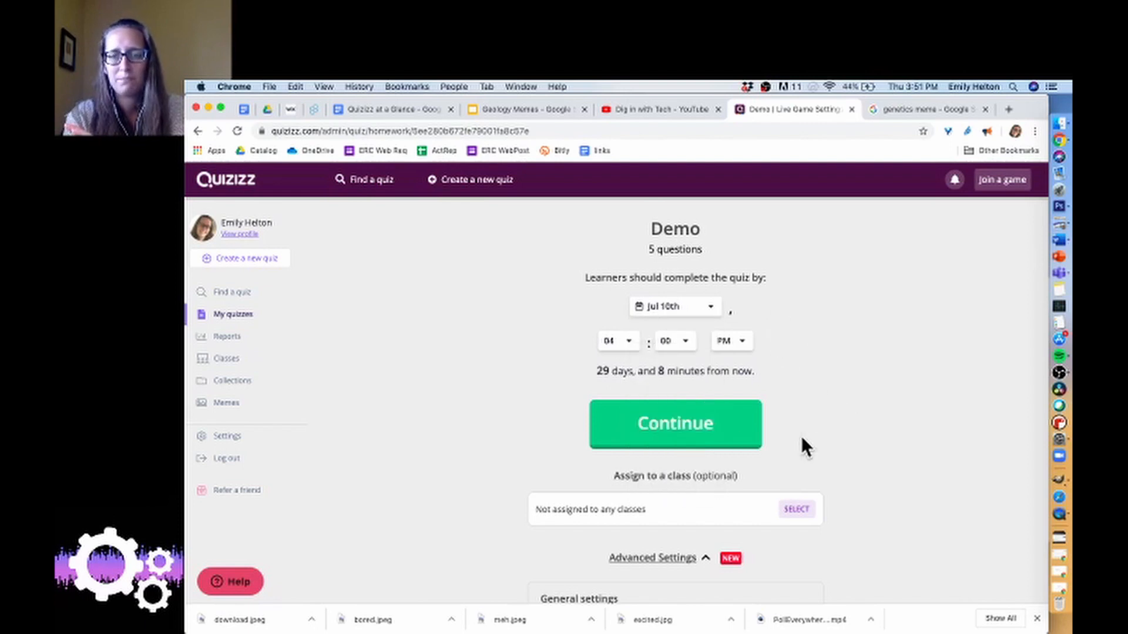
Select the 6th period class as the recipient of the Demo homework.
scroll(802, 436, "down", 3)
left_click(795, 382)
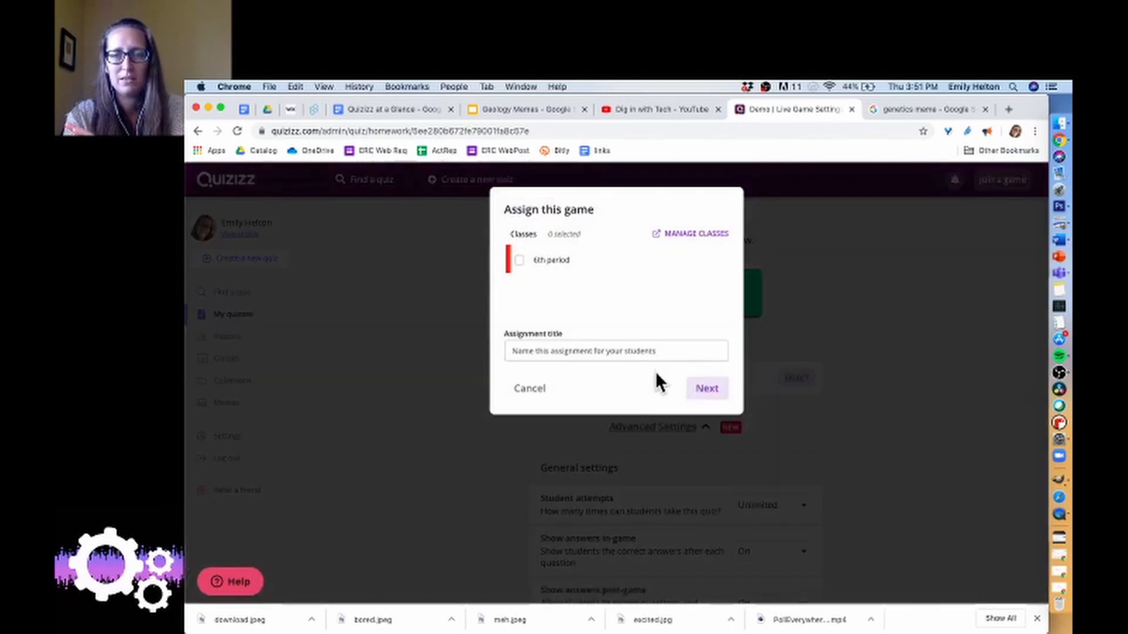
left_click(586, 261)
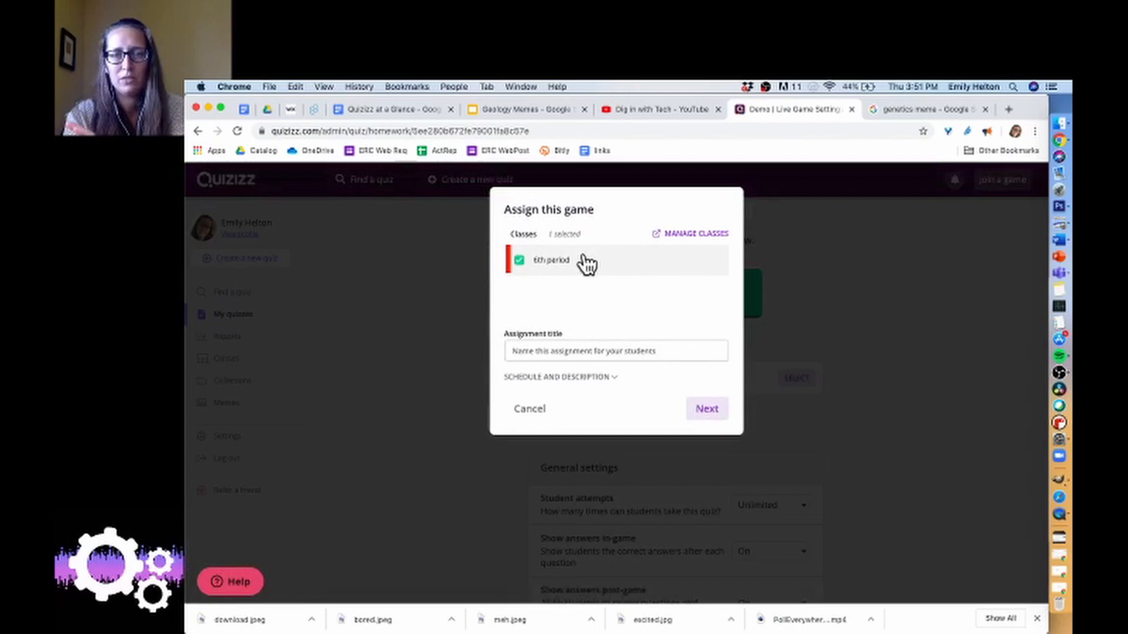
left_click(705, 409)
Review the homework's advanced settings, including the student attempts options, answer display and gameplay settings.
scroll(810, 407, "down", 2)
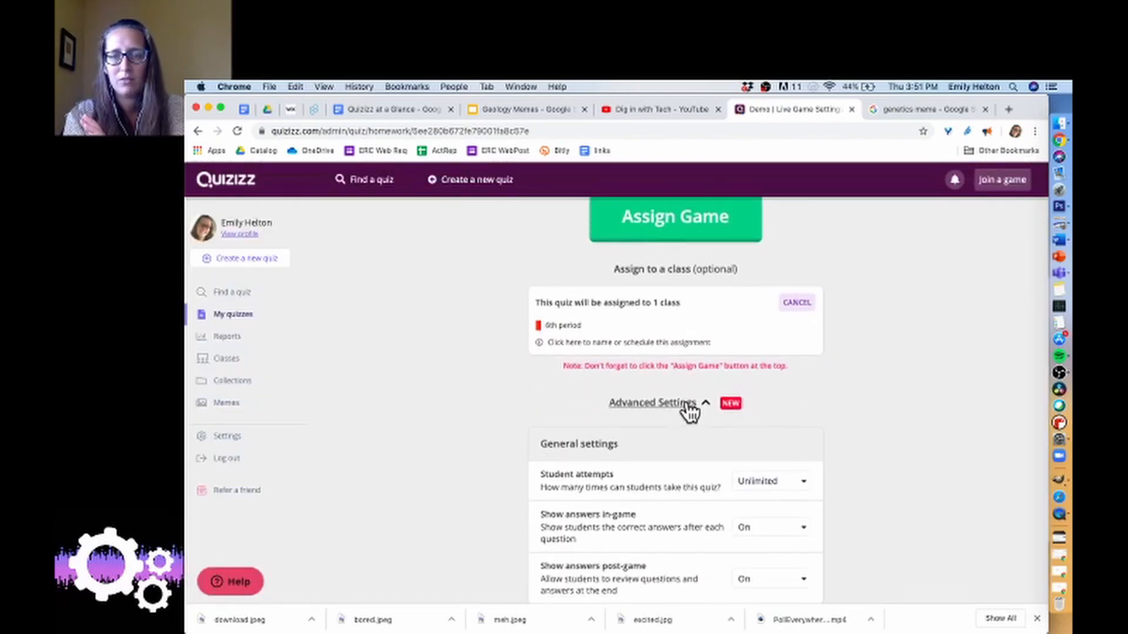
left_click(686, 404)
left_click(686, 404)
scroll(788, 483, "down", 5)
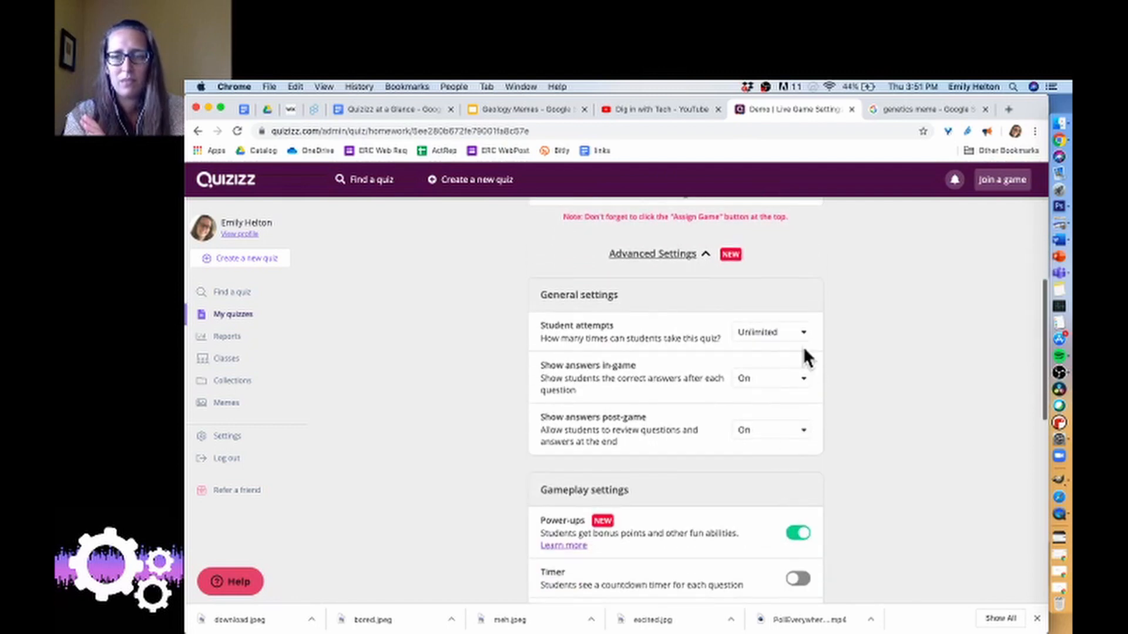
left_click(796, 335)
left_click(886, 313)
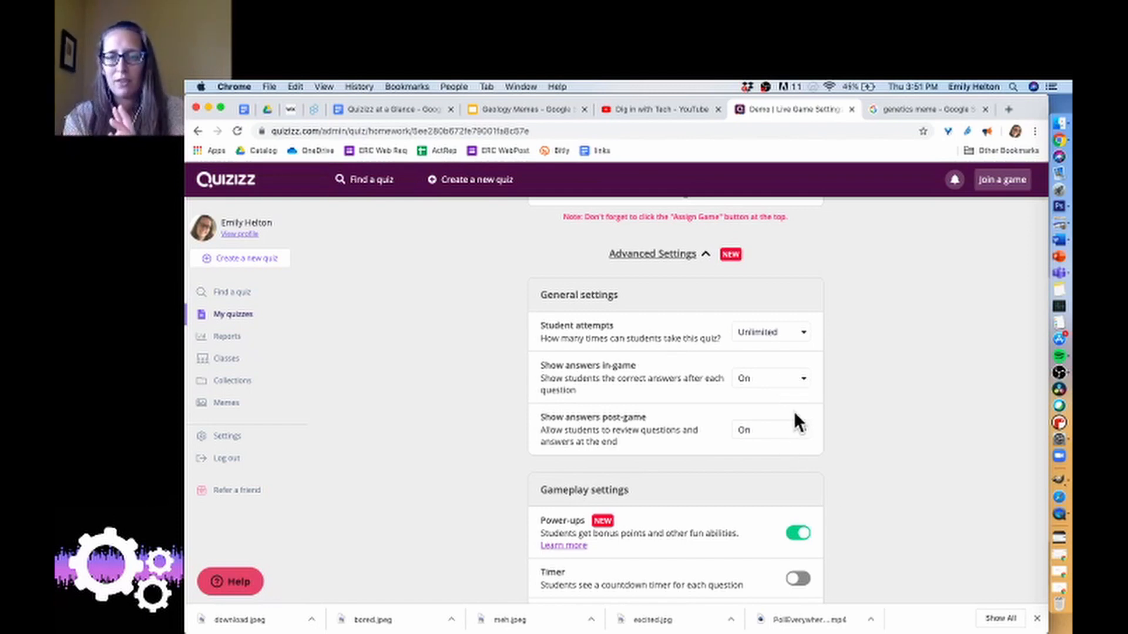
scroll(876, 453, "down", 4)
scroll(872, 442, "down", 1)
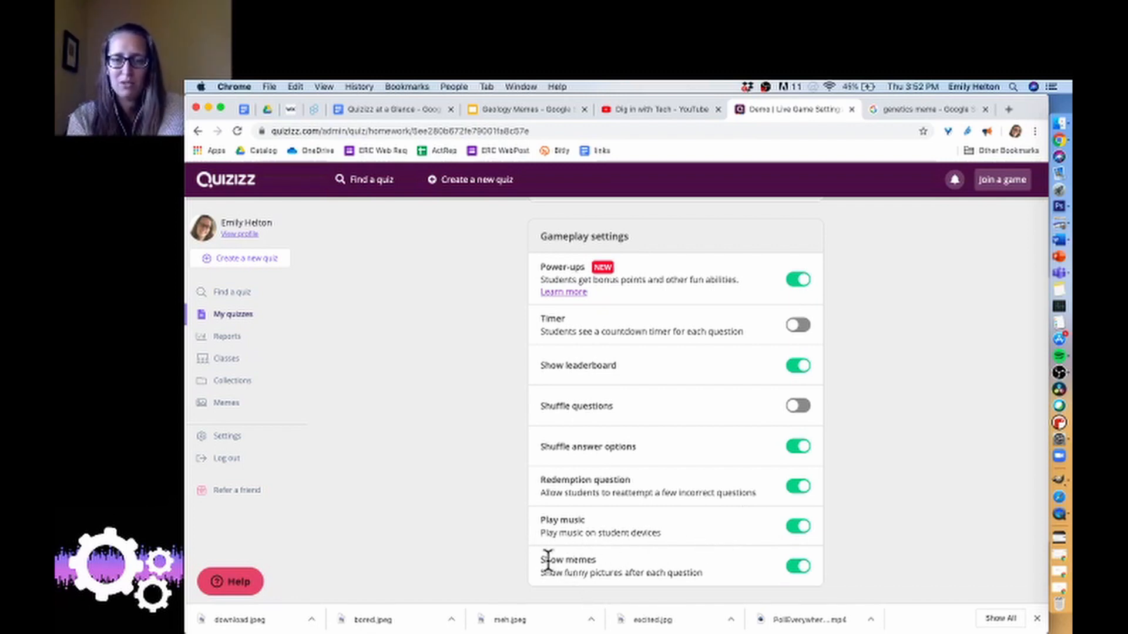
Choose the Gneiss Bois meme set for the Demo homework and assign the game.
scroll(473, 503, "down", 5)
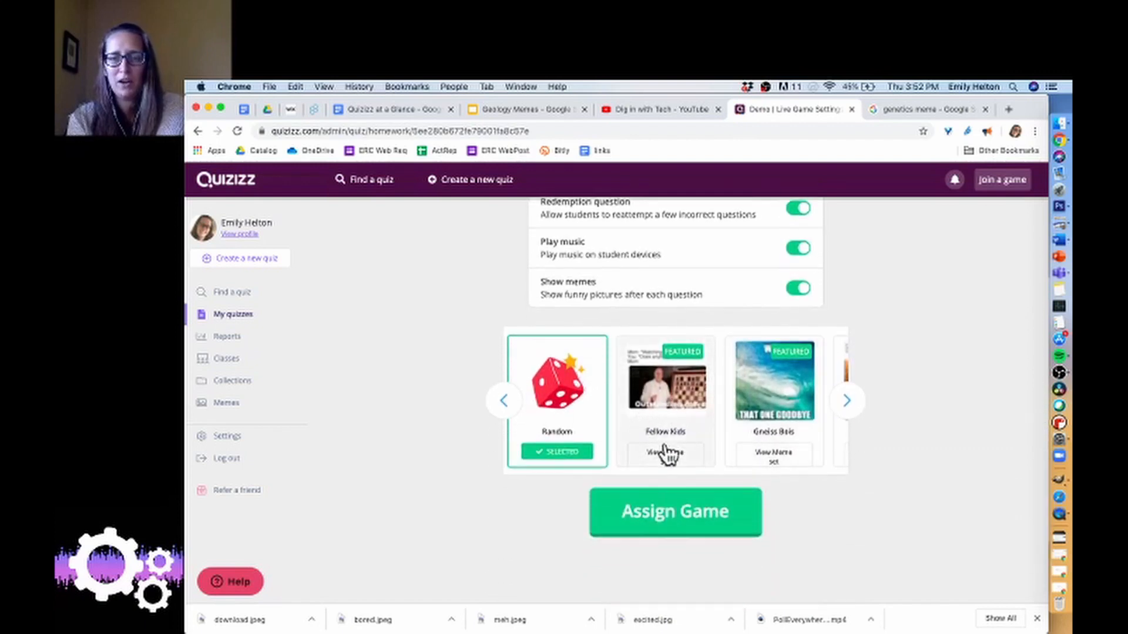
left_click(846, 400)
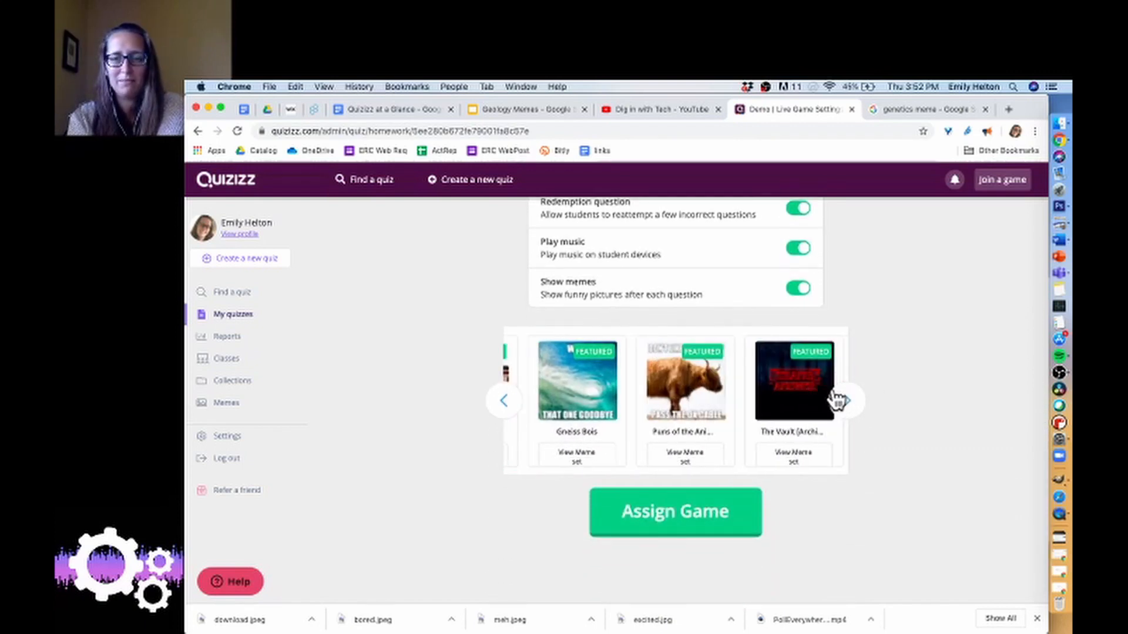
left_click(589, 389)
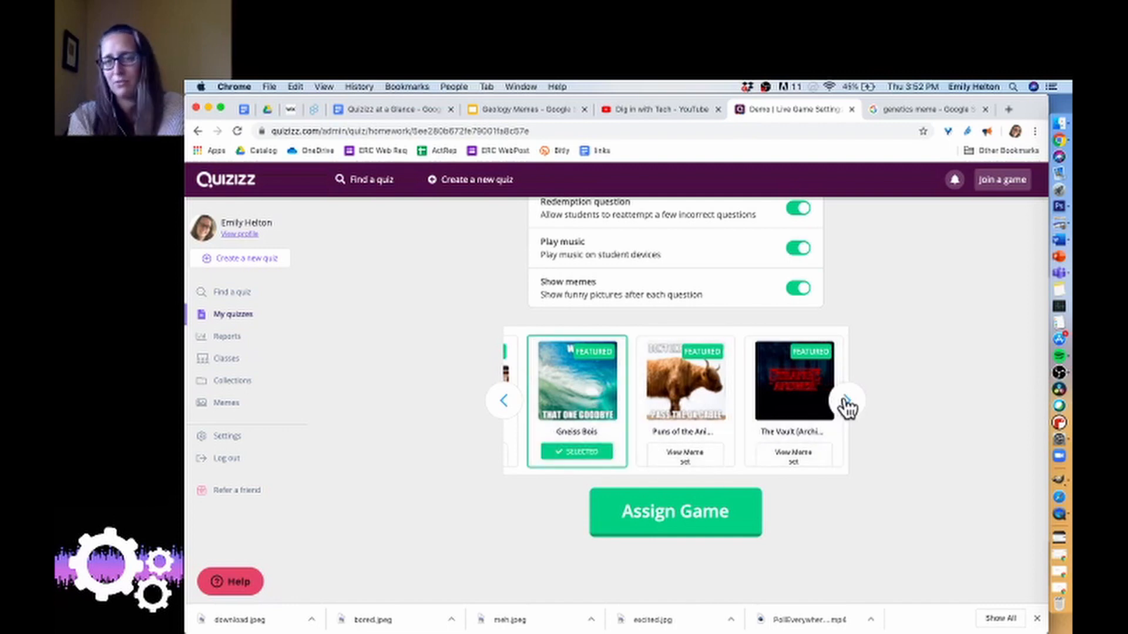
scroll(801, 409, "down", 1)
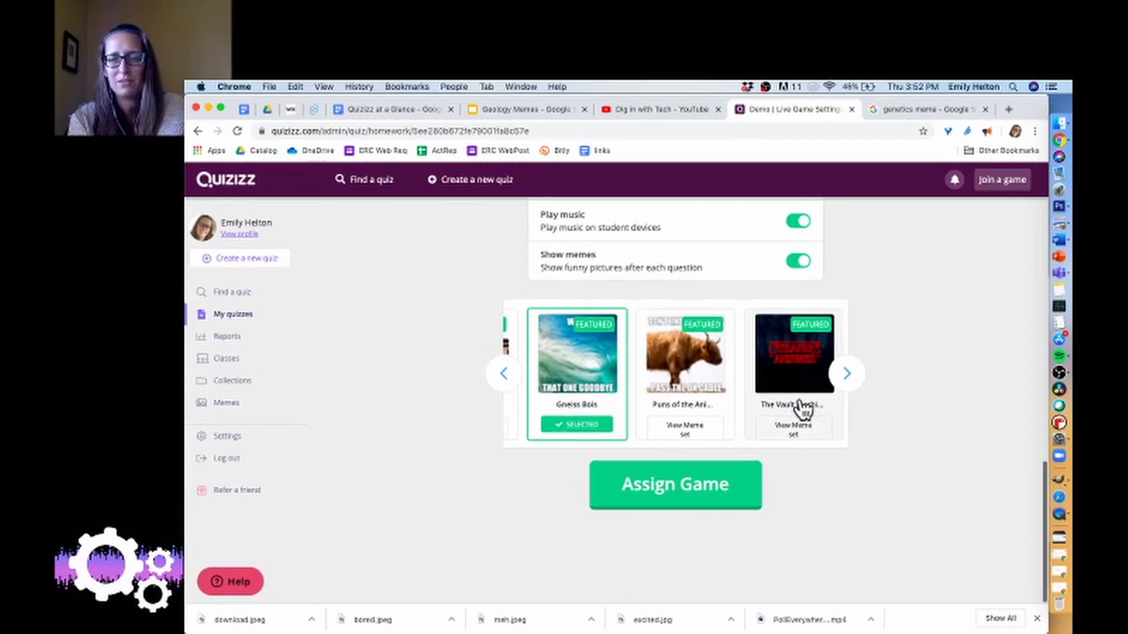
left_click(508, 380)
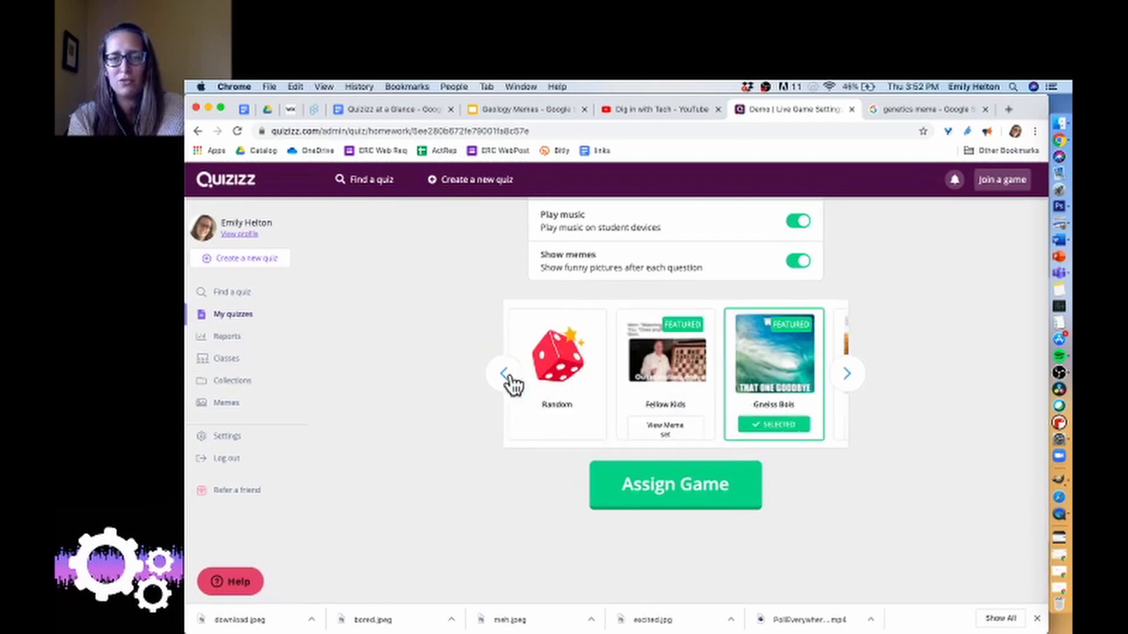
left_click(578, 378)
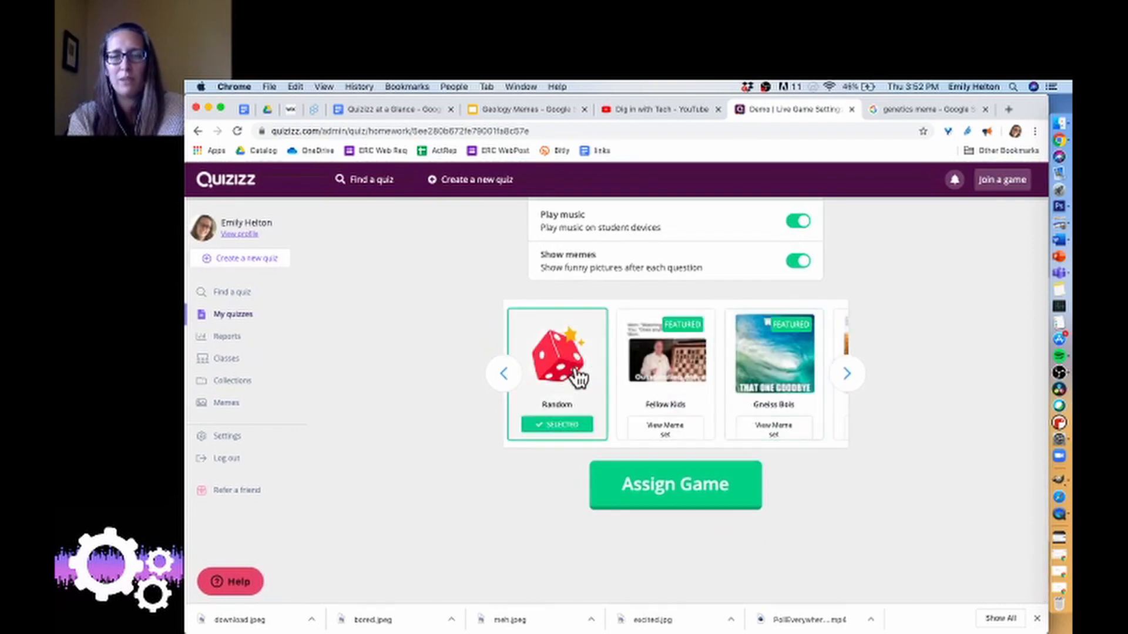
left_click(780, 382)
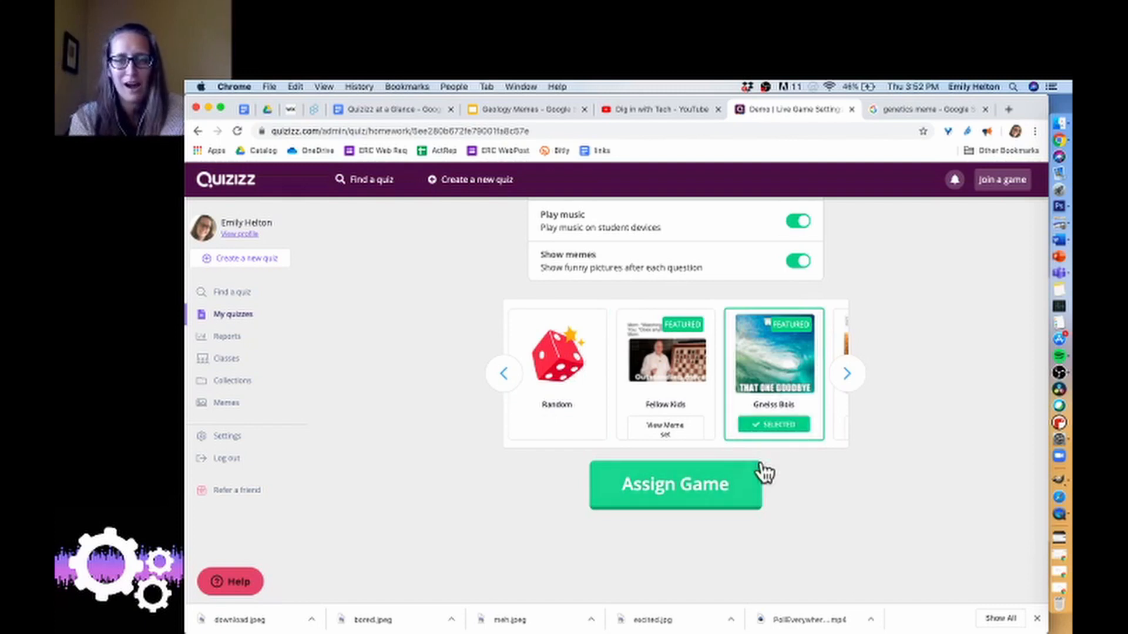
left_click(732, 485)
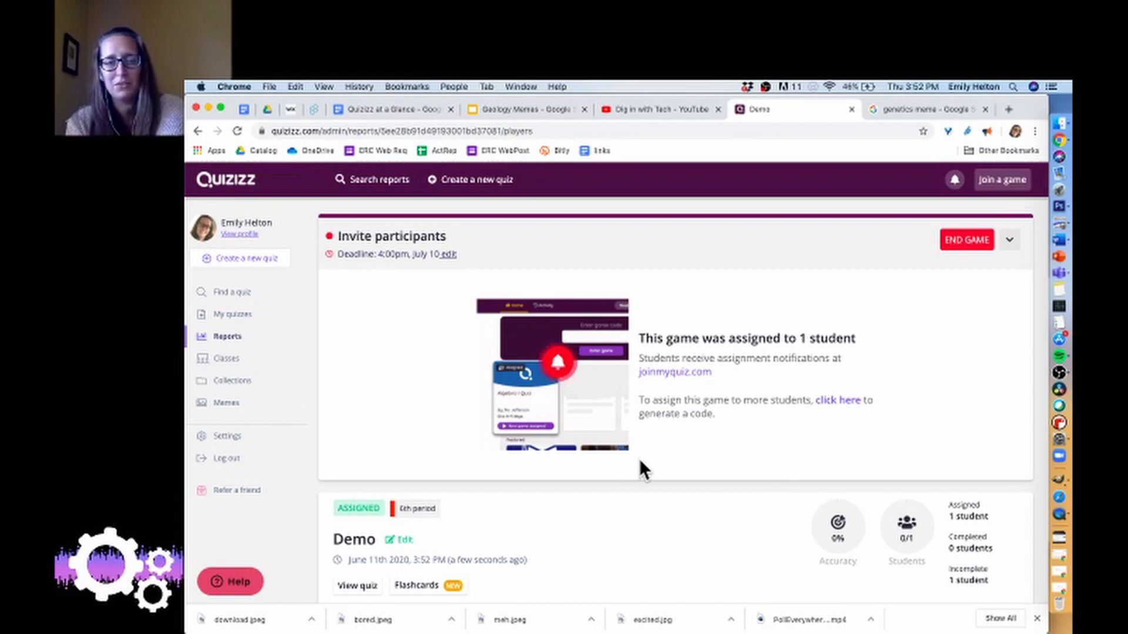
Examine the new Demo assignment's report, including its deadline, assigned class and student participation.
scroll(640, 461, "down", 1)
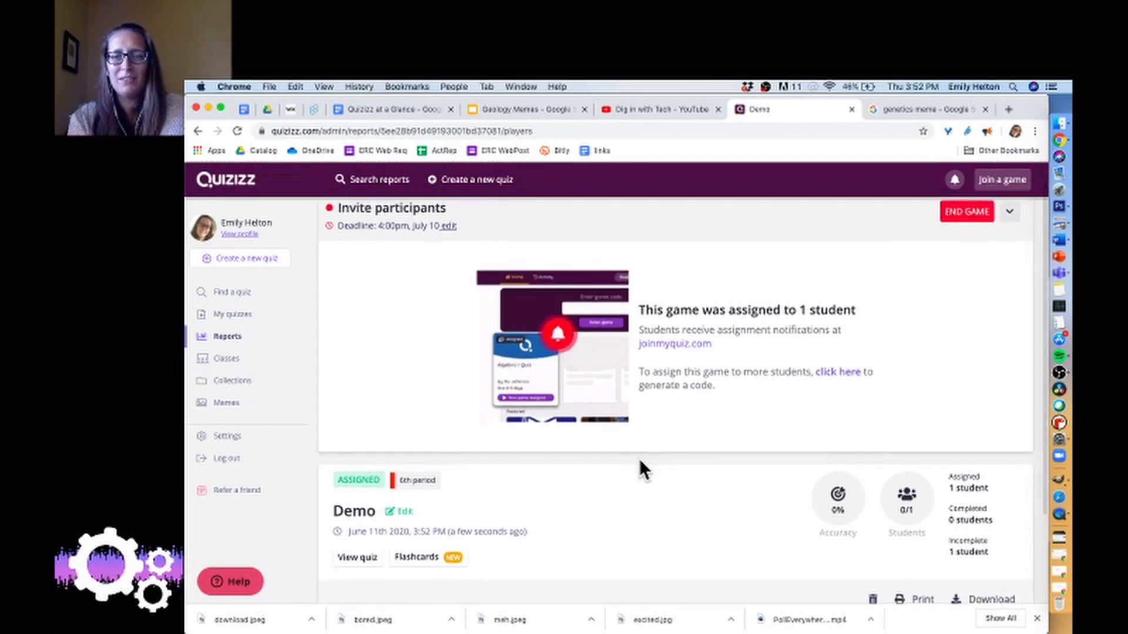
scroll(641, 461, "down", 3)
scroll(641, 461, "down", 2)
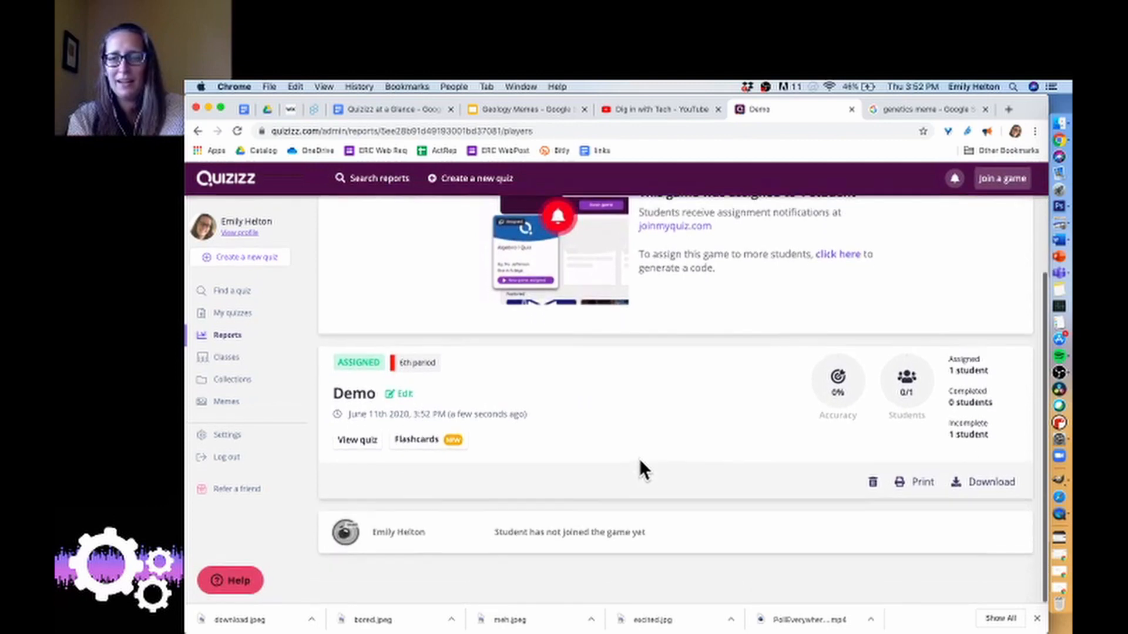
scroll(640, 461, "up", 5)
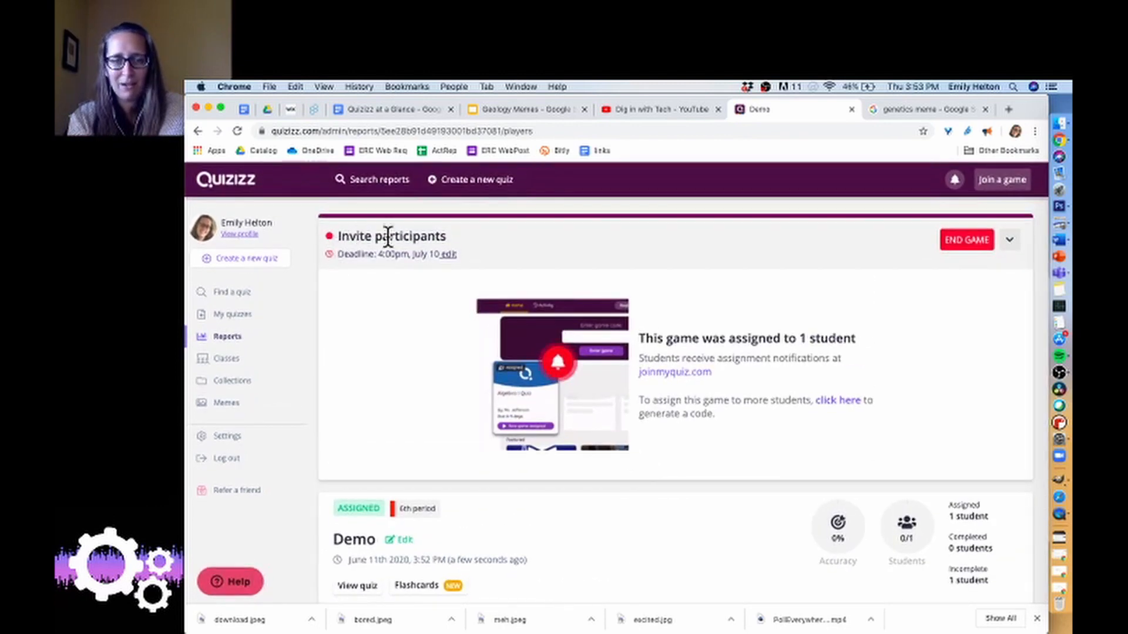
scroll(524, 542, "down", 5)
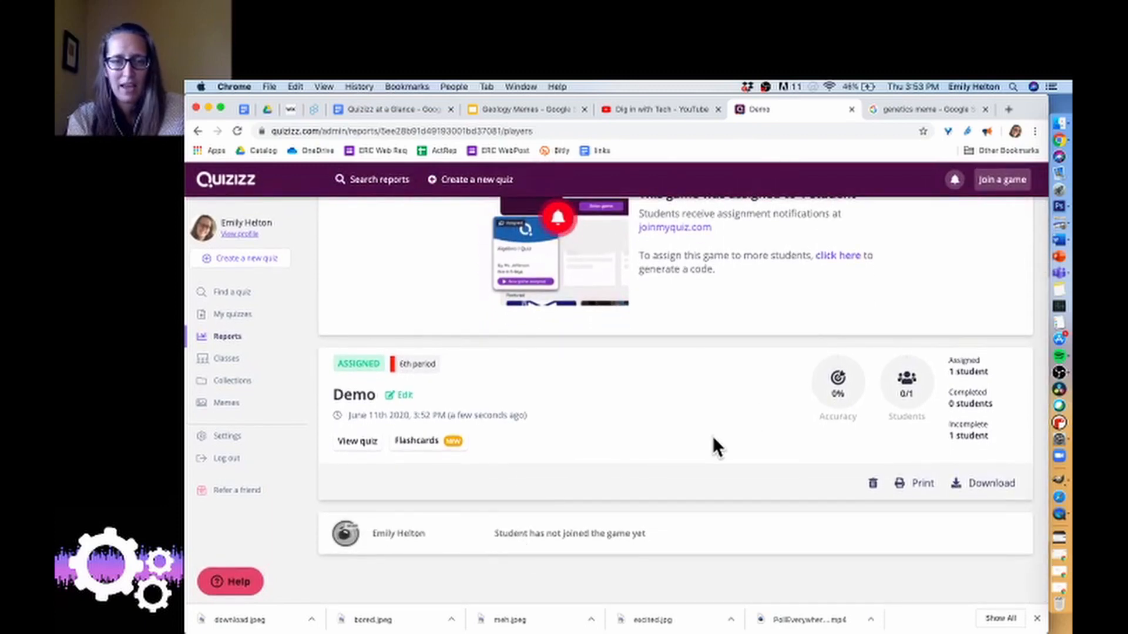
scroll(713, 437, "up", 5)
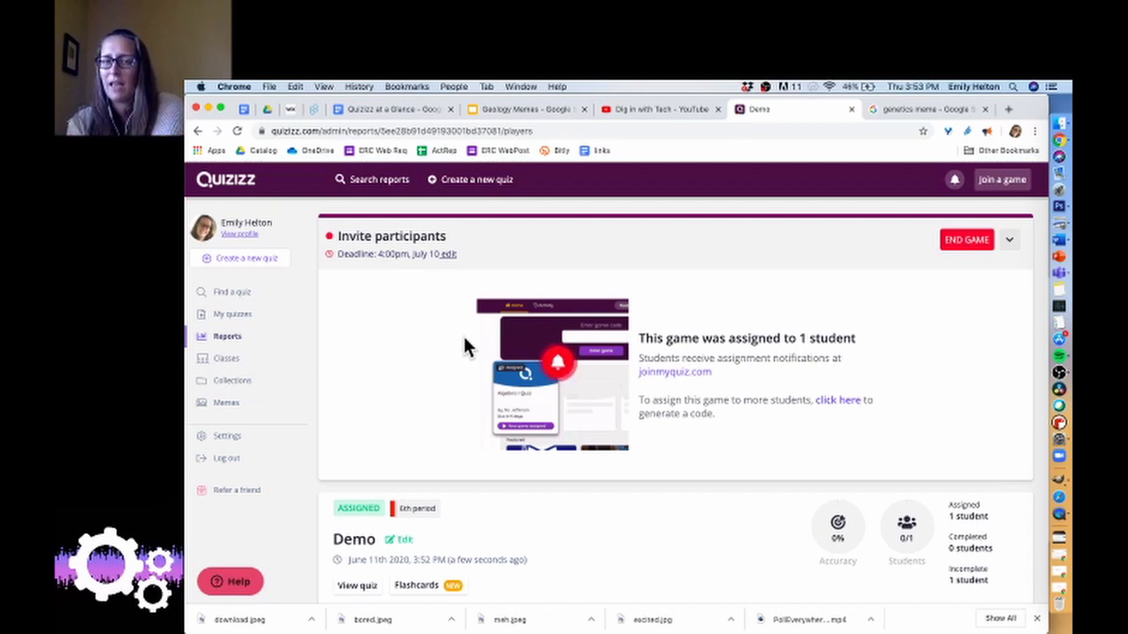
View the class list, and open the older Demo game's report to examine its join details and results.
left_click(239, 362)
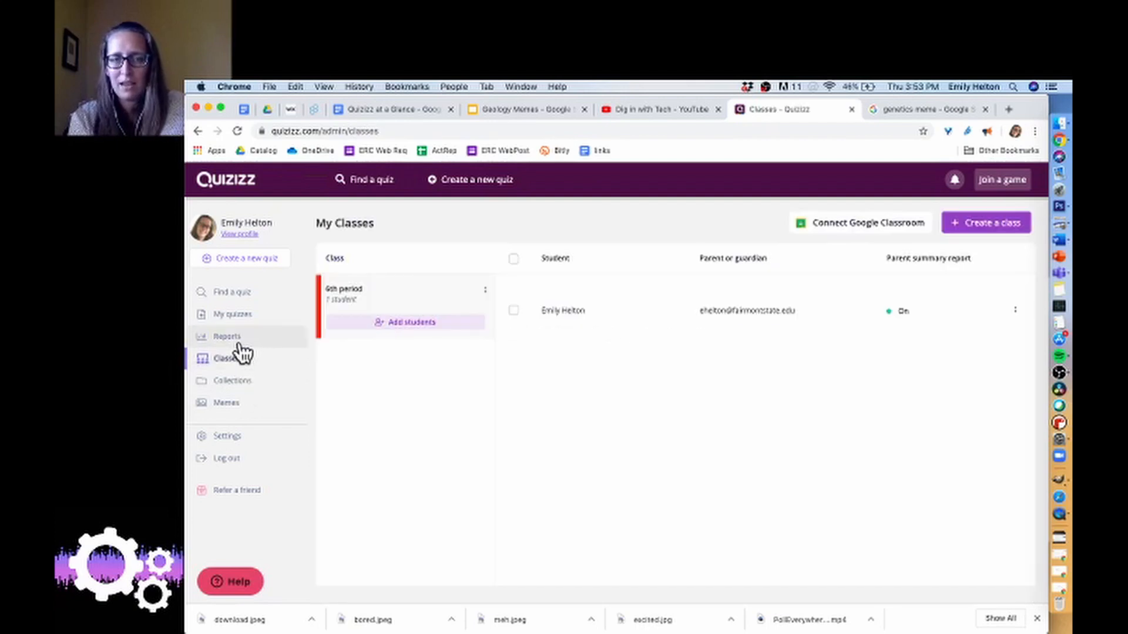
left_click(243, 345)
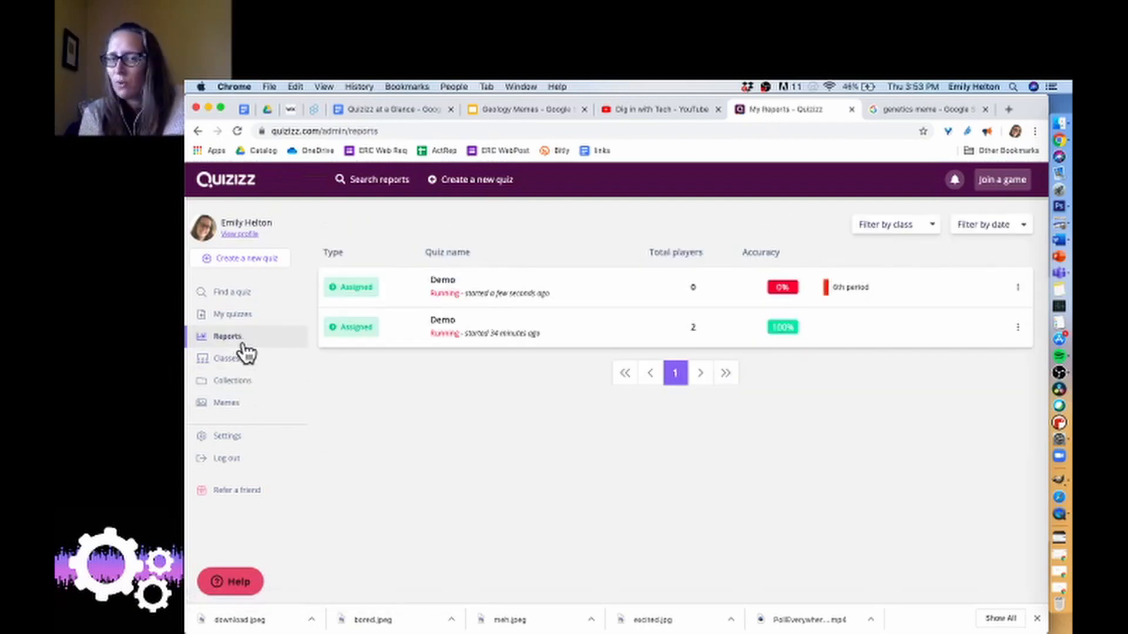
left_click(467, 326)
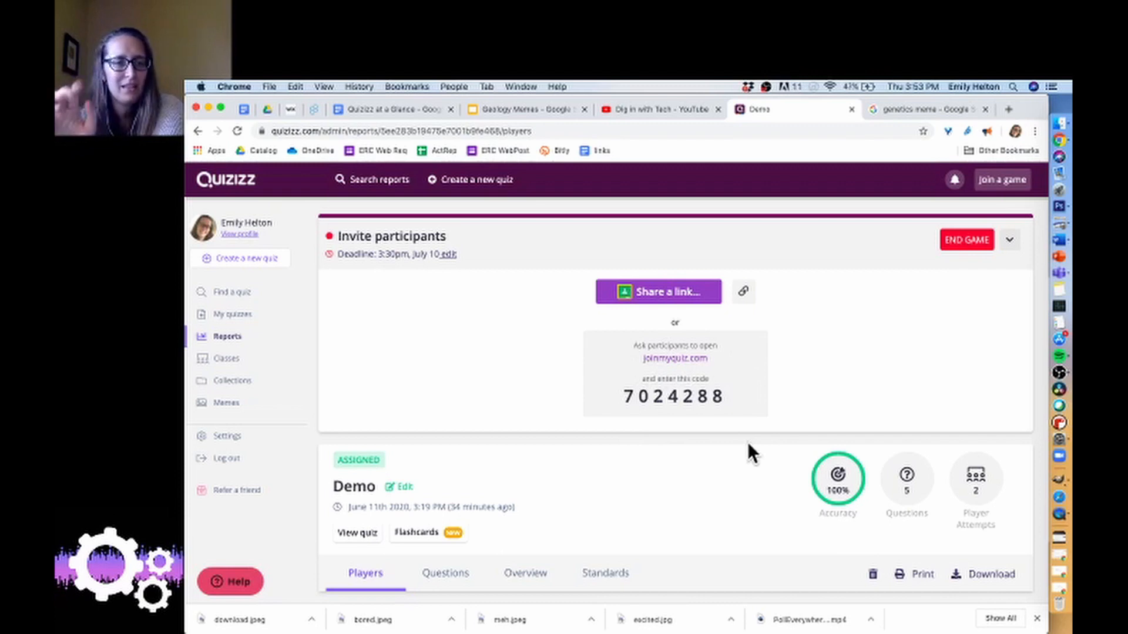
scroll(466, 443, "down", 1)
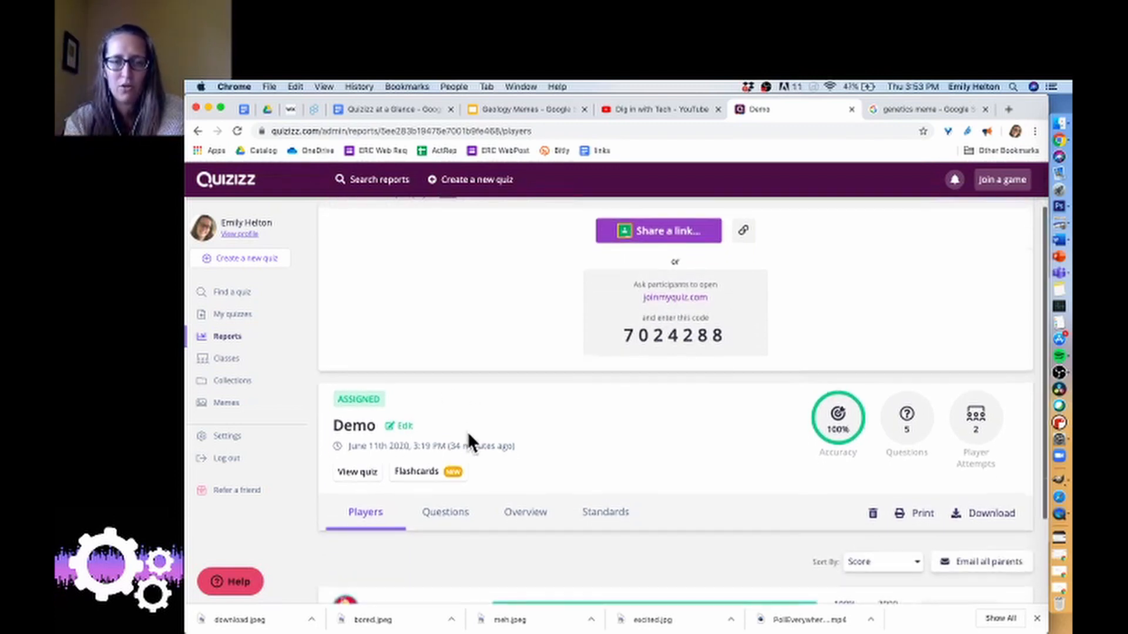
scroll(469, 435, "up", 1)
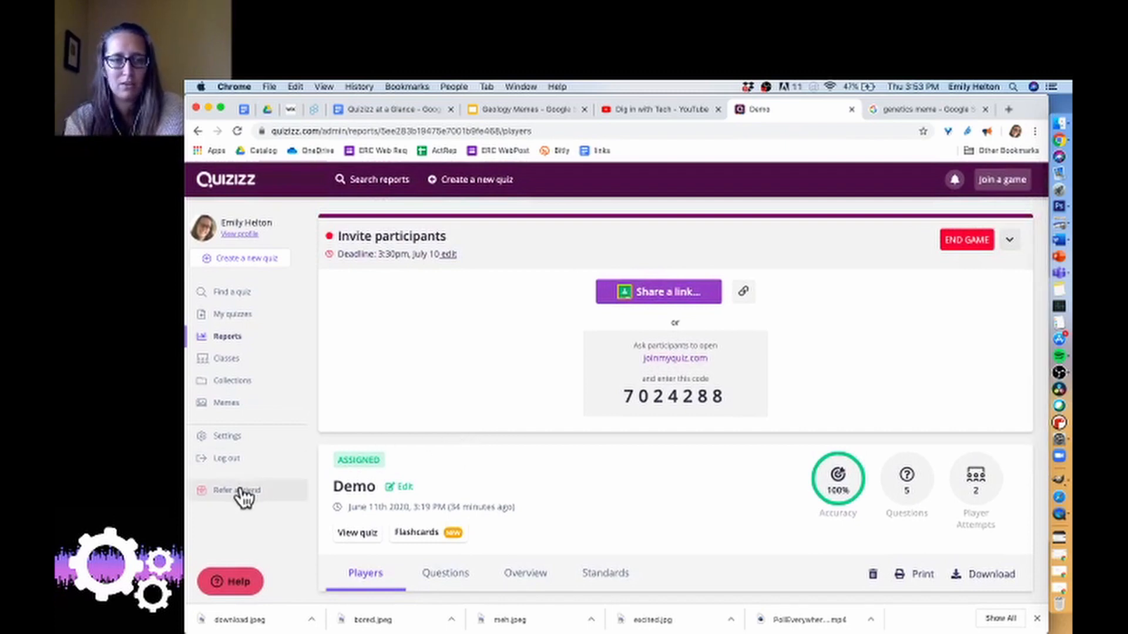
Look through the account settings down to the account type conversion, and view the quiz collections page.
left_click(232, 439)
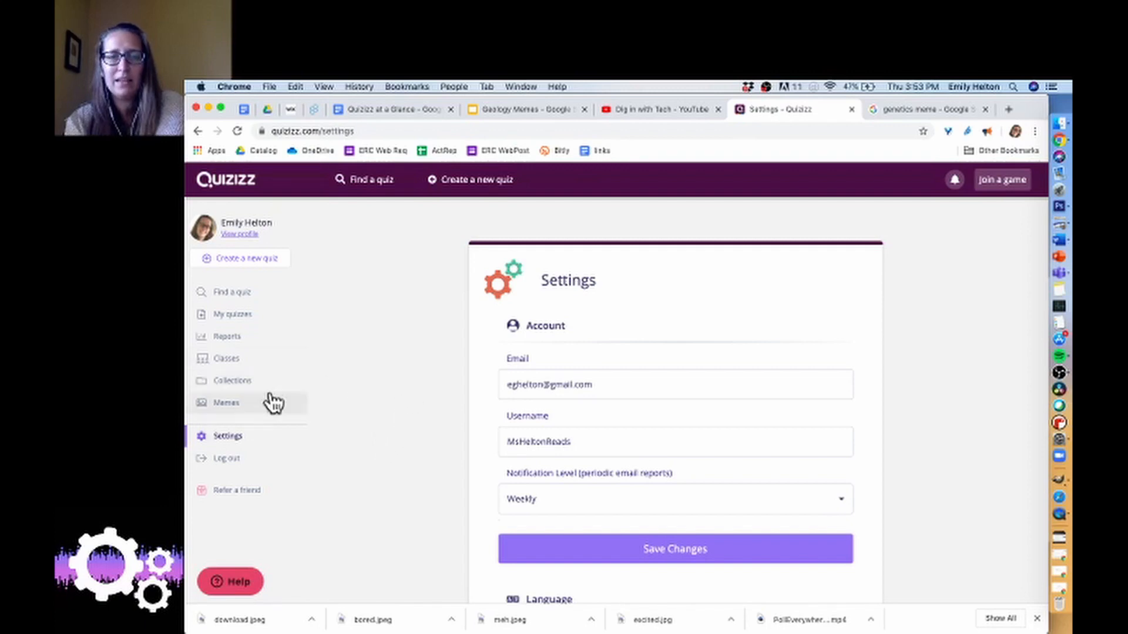
scroll(483, 456, "down", 5)
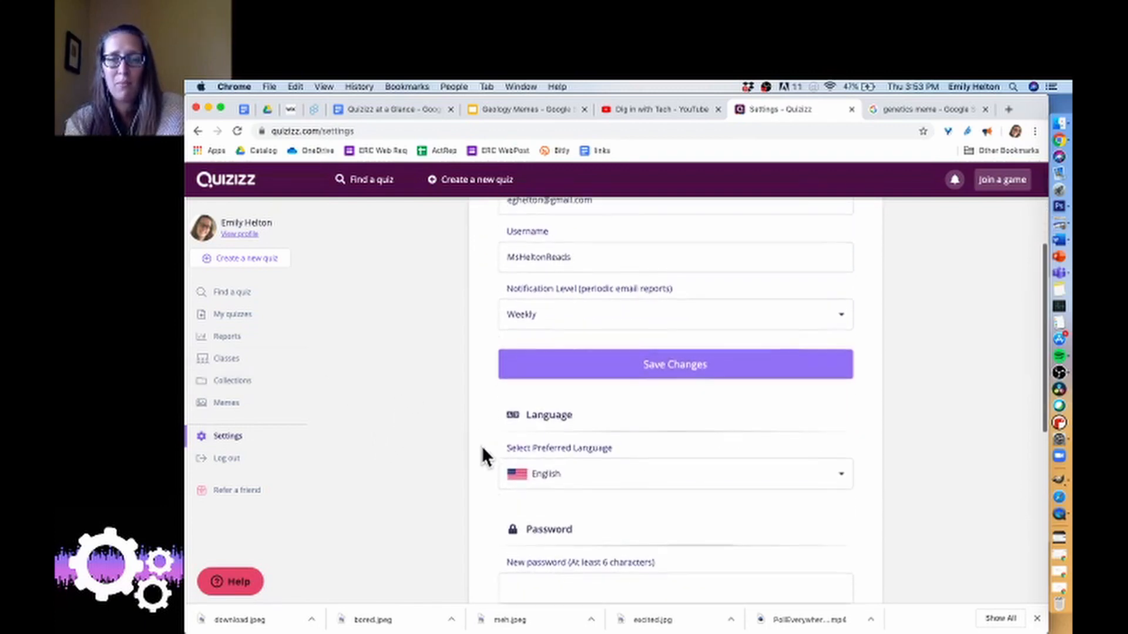
scroll(483, 449, "down", 7)
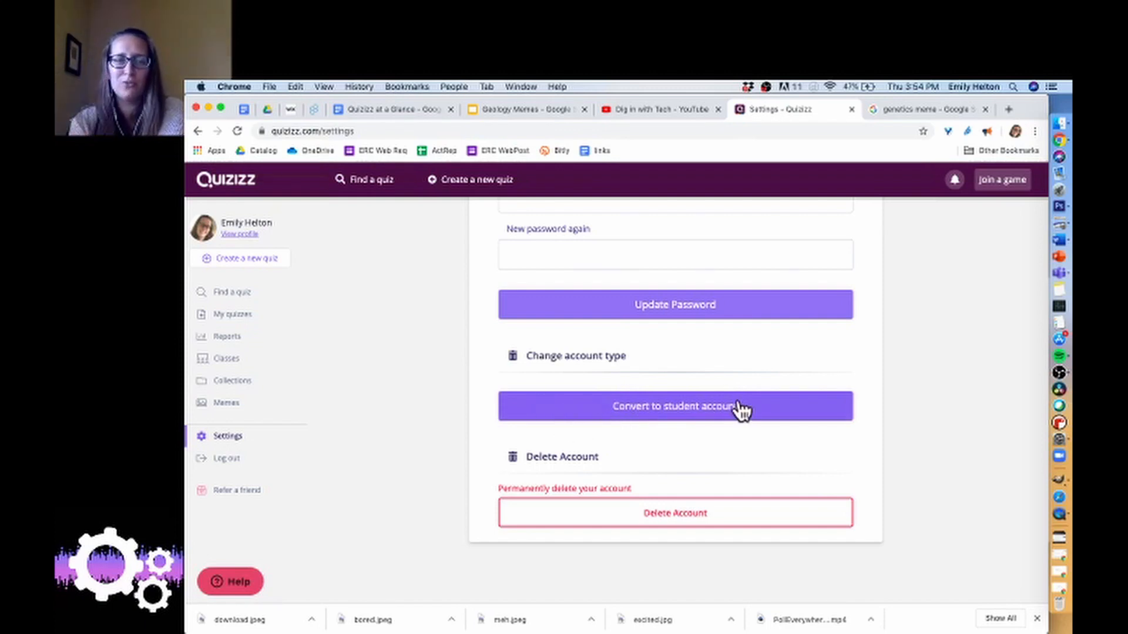
left_click(241, 386)
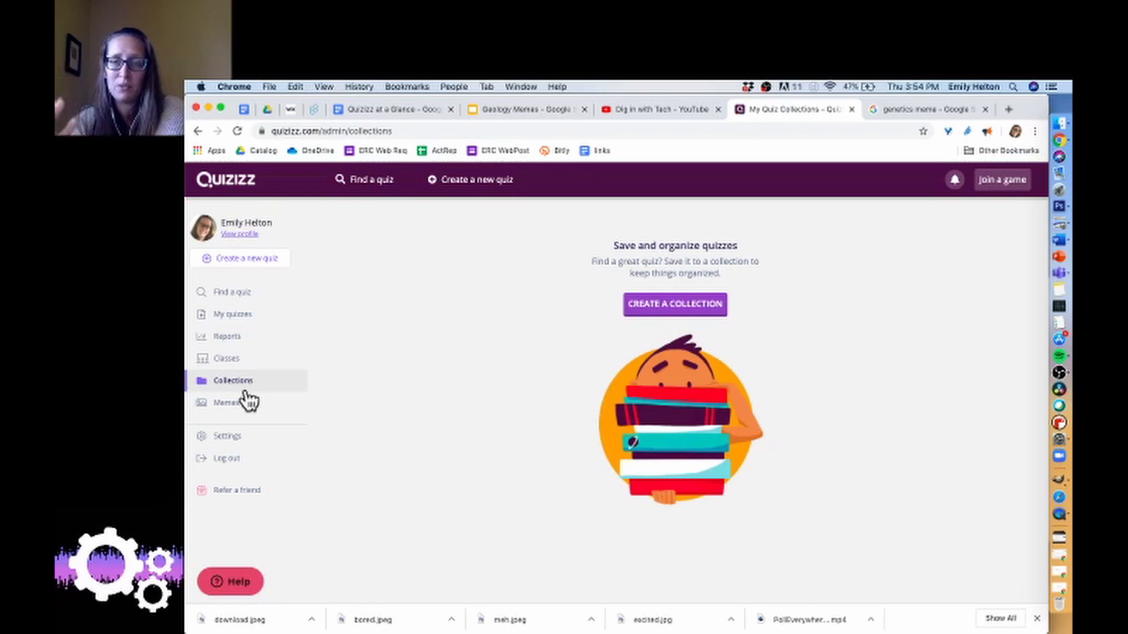
Create a new class named "Chem I" for the Chemistry course, keeping the guardian email requirement on.
left_click(231, 359)
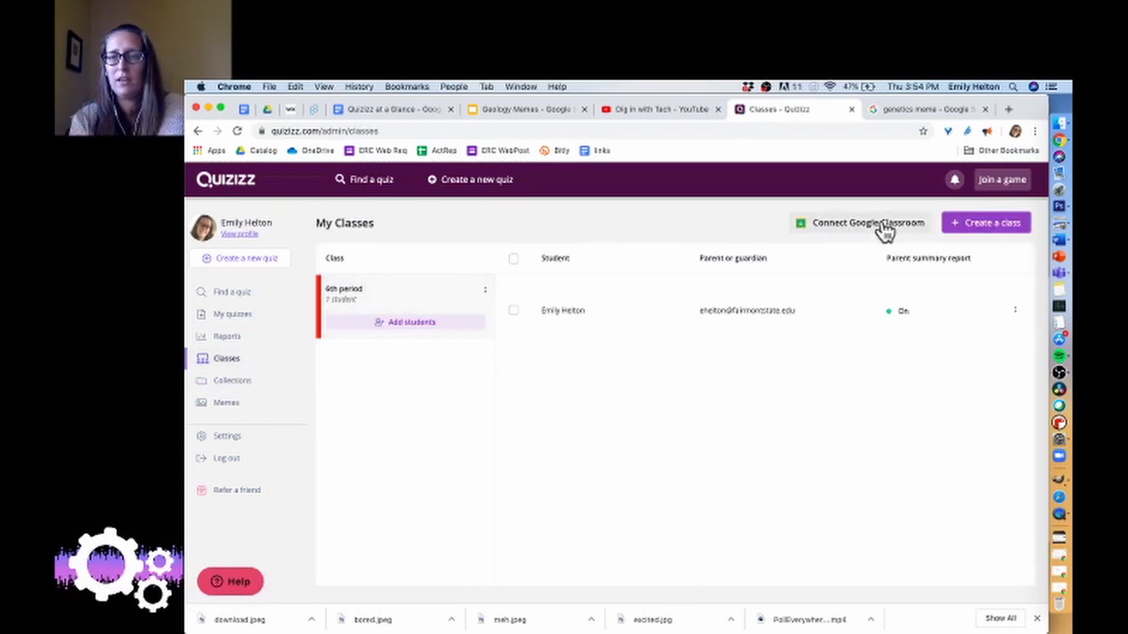
left_click(990, 224)
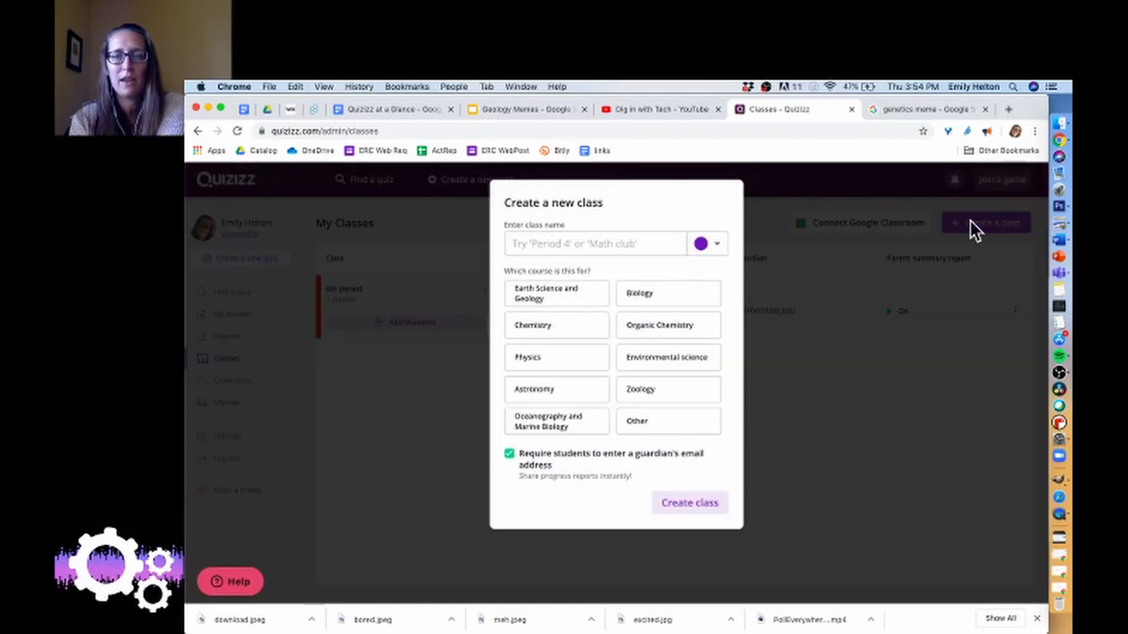
left_click(582, 335)
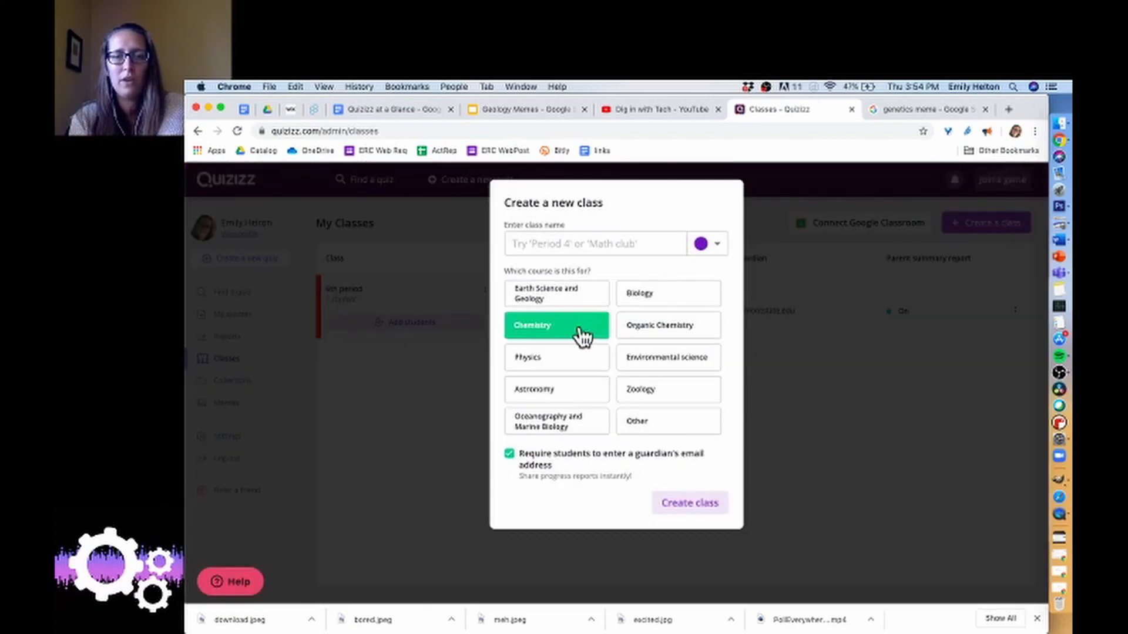
left_click(594, 243)
type("Chem I")
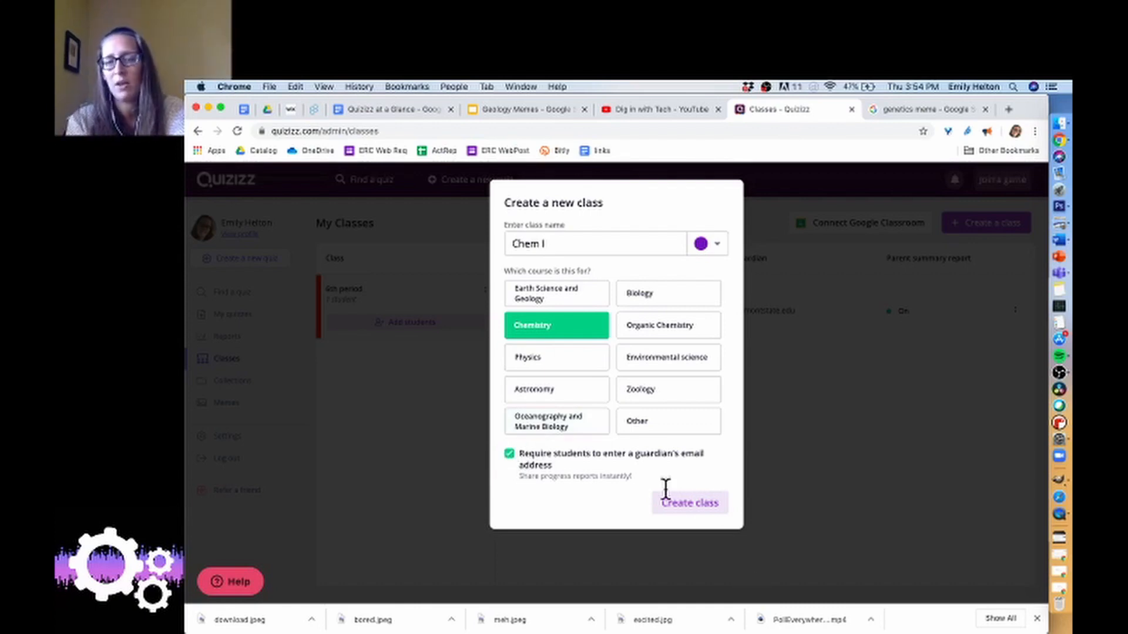
left_click(680, 503)
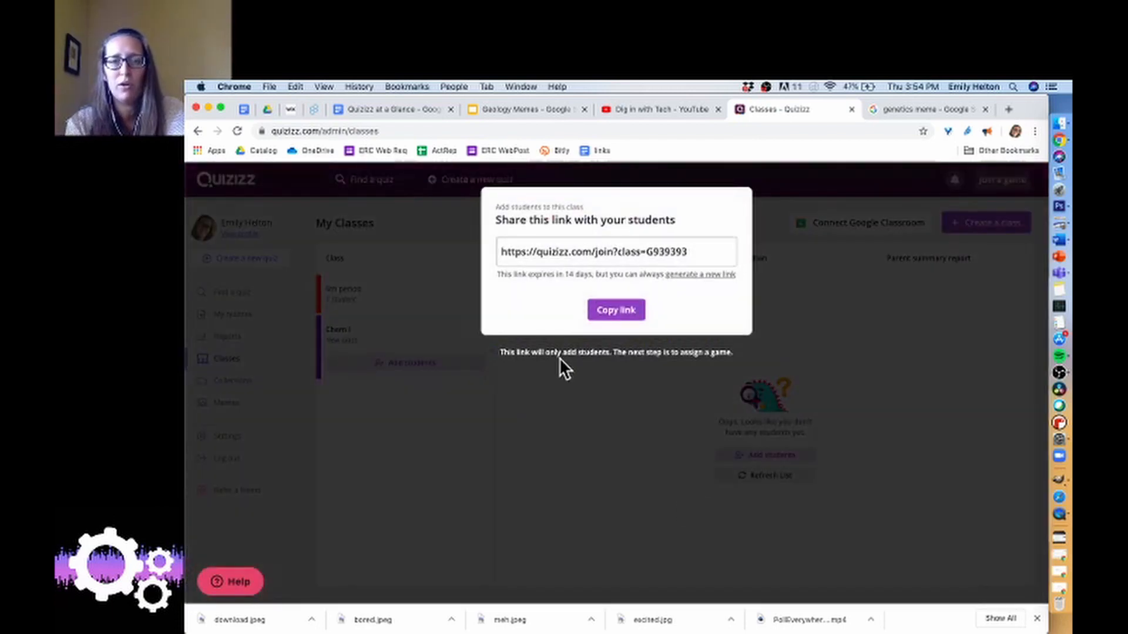